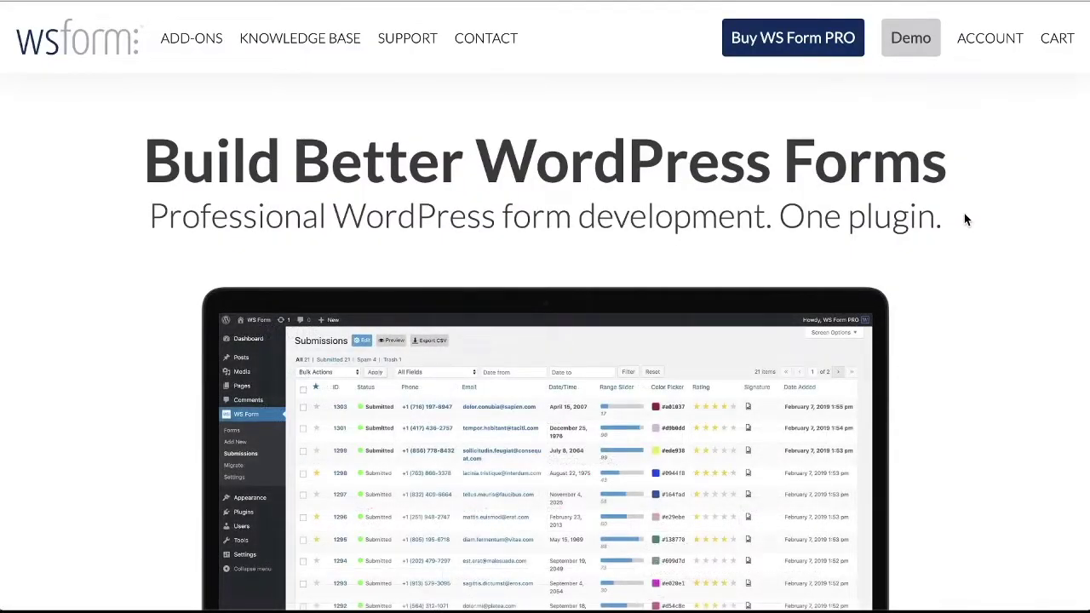
# Scroll down the WS Form home page and open the full list of 27 add-ons
pyautogui.scroll(-2, 965, 219)
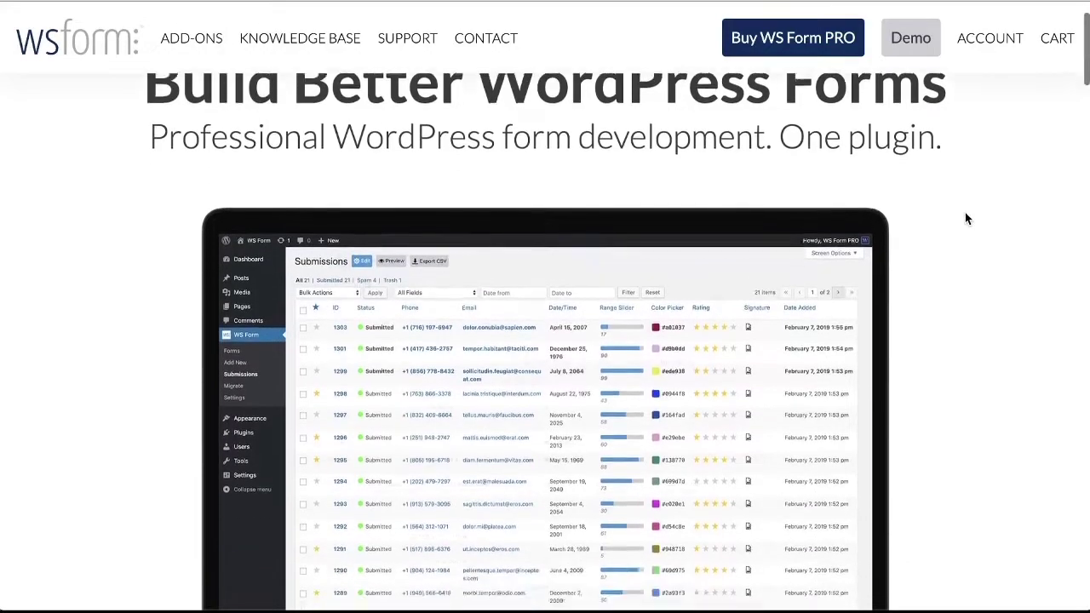
pyautogui.scroll(-4, 964, 219)
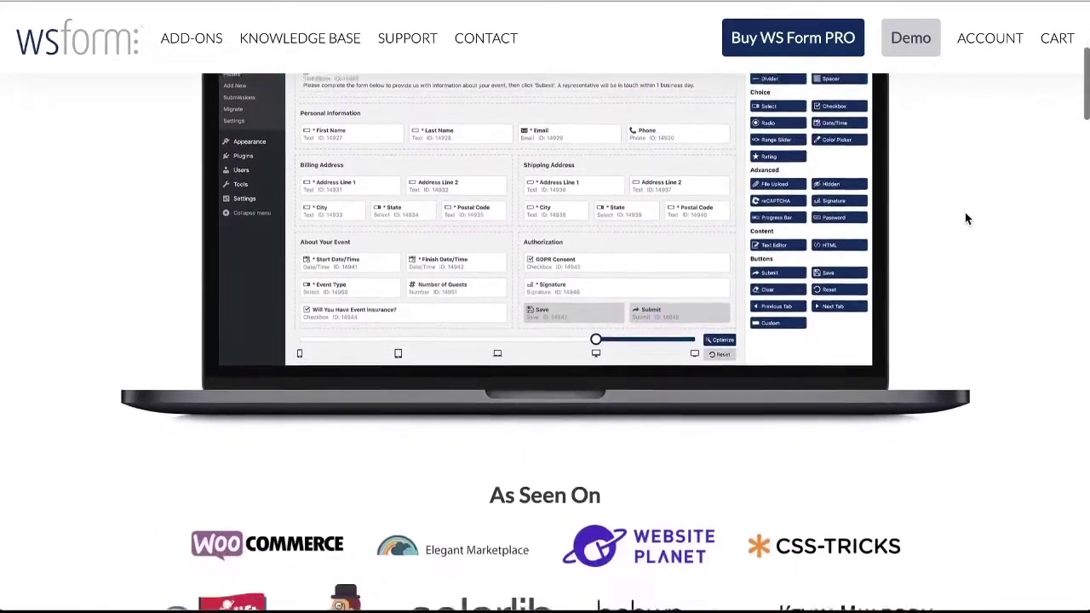
pyautogui.scroll(-5, 967, 218)
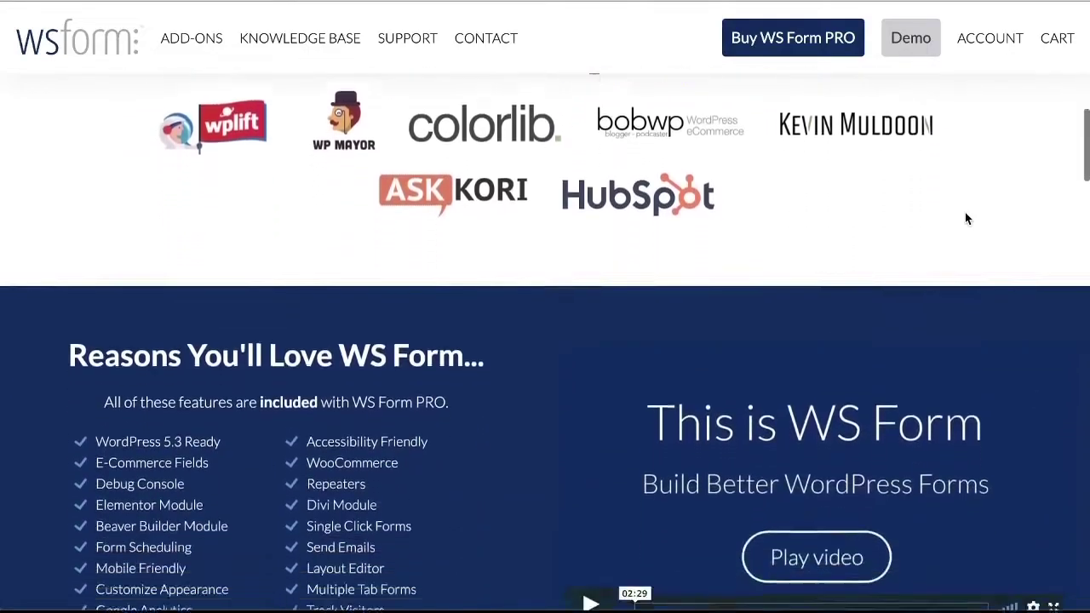
pyautogui.scroll(-4, 966, 219)
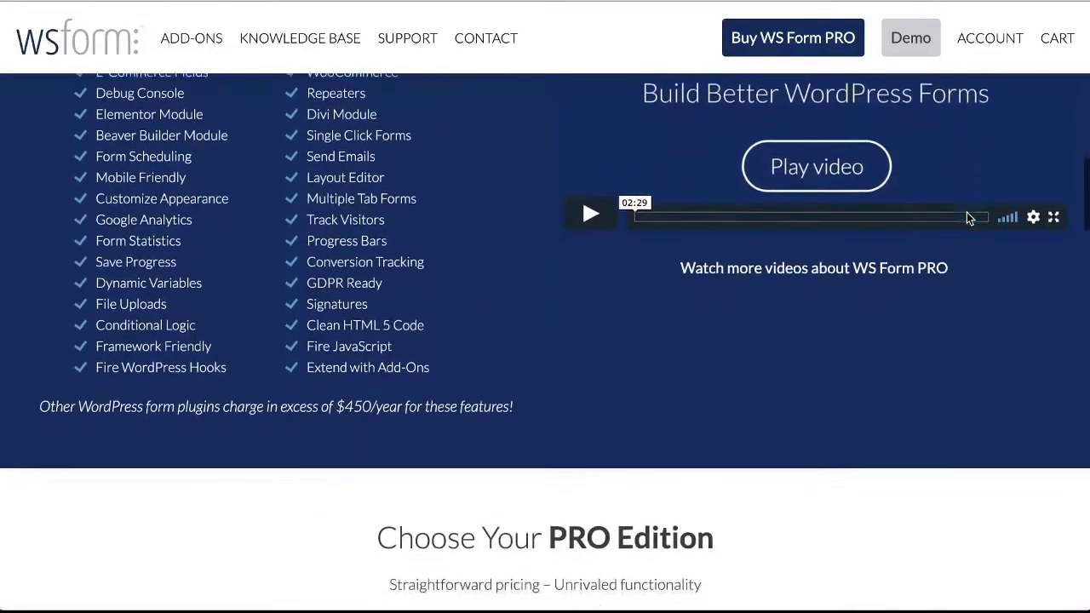
pyautogui.scroll(-3, 966, 218)
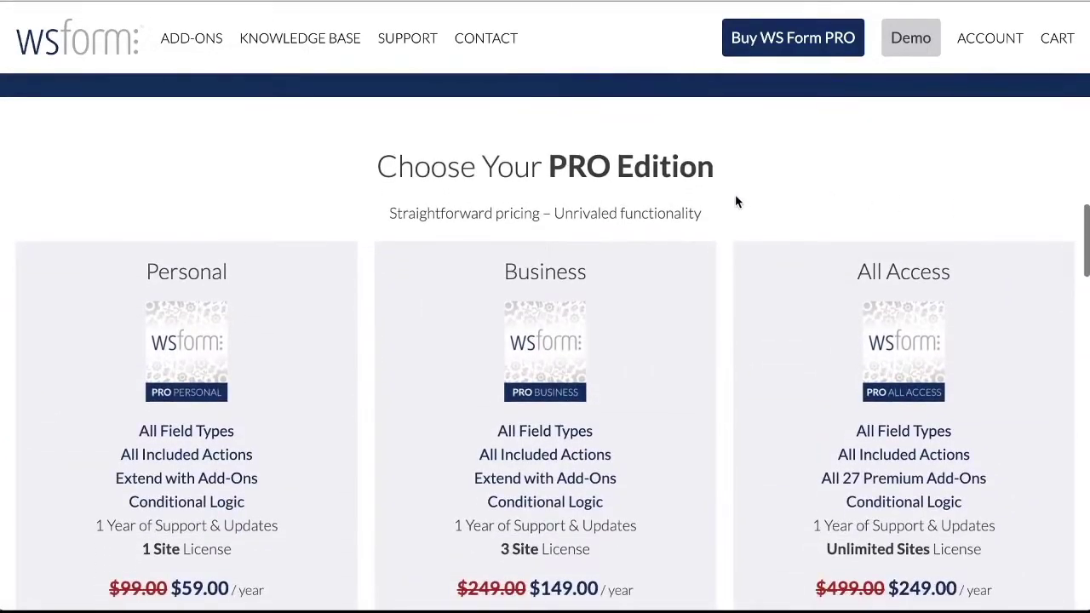
pyautogui.scroll(-5, 725, 196)
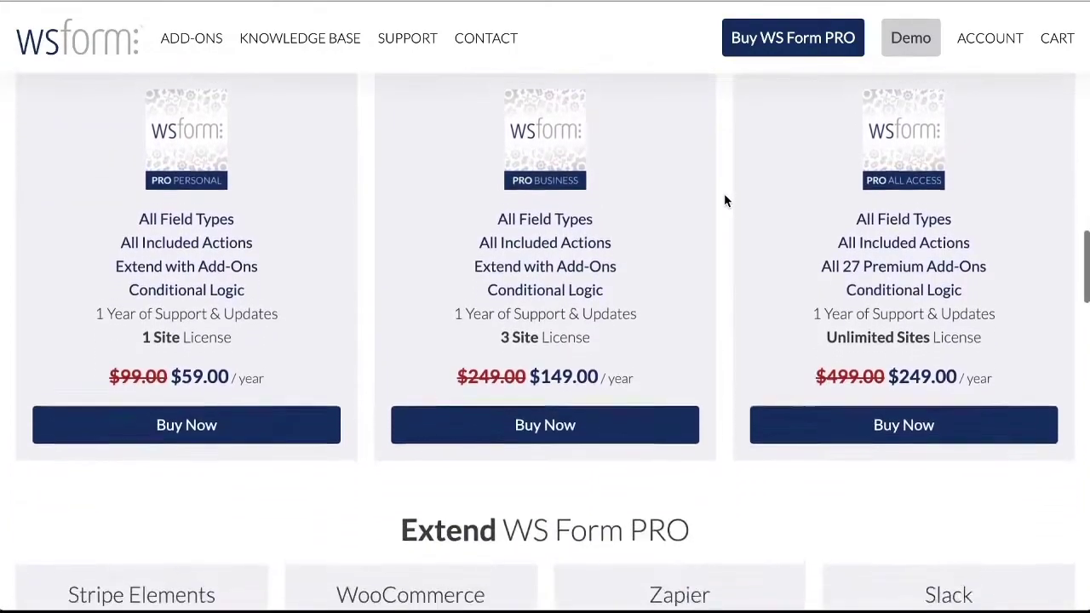
pyautogui.scroll(-4, 725, 201)
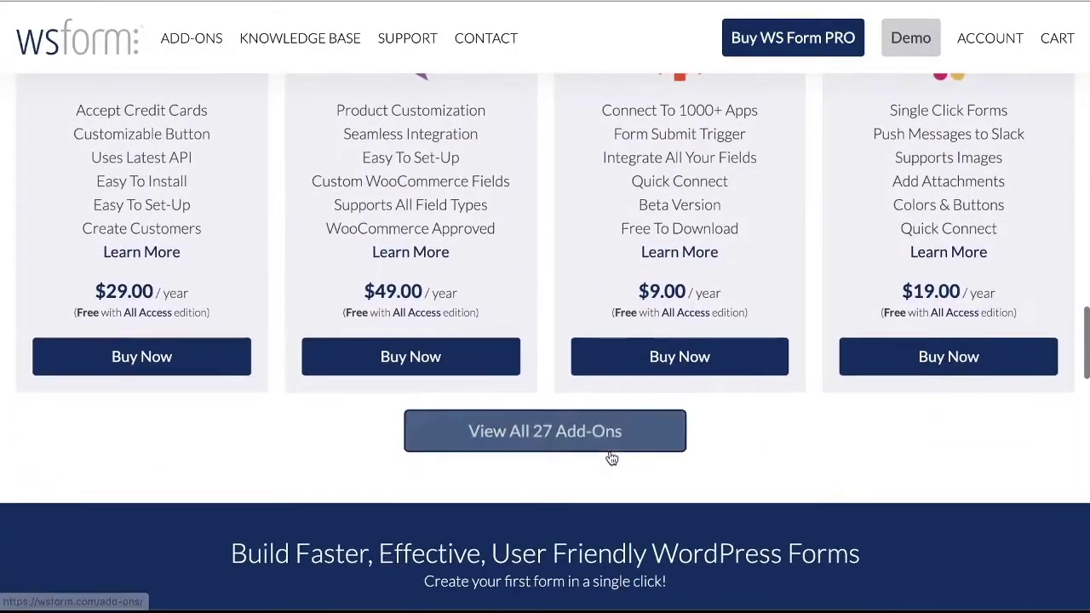
pyautogui.click(611, 458)
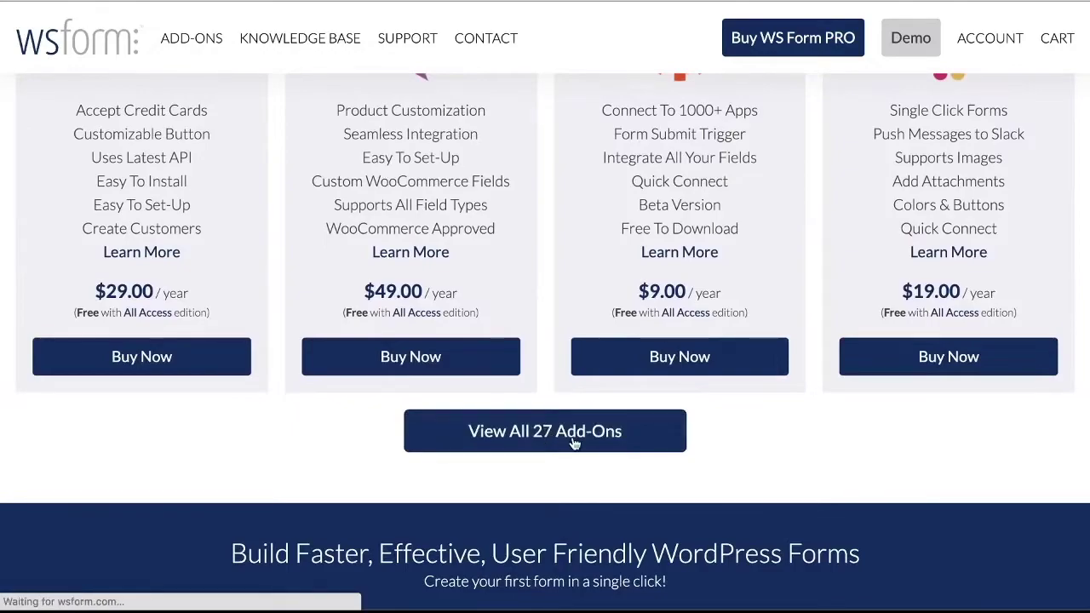
# Review the Google Sheets card's Real-Time and Match Field Types features, then return to the top
pyautogui.scroll(-7, 406, 390)
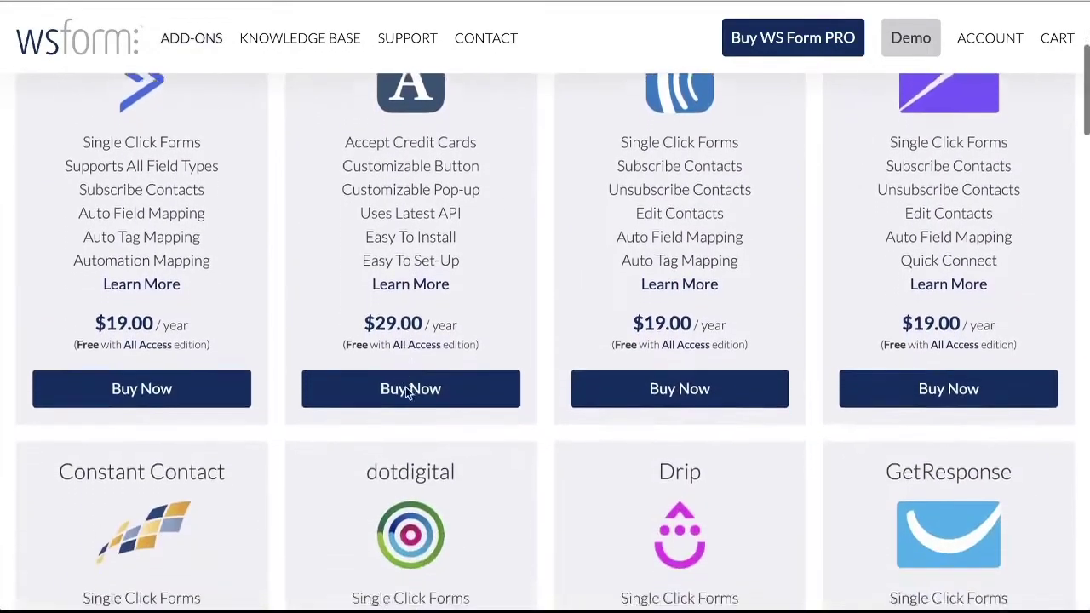
pyautogui.scroll(-4, 318, 393)
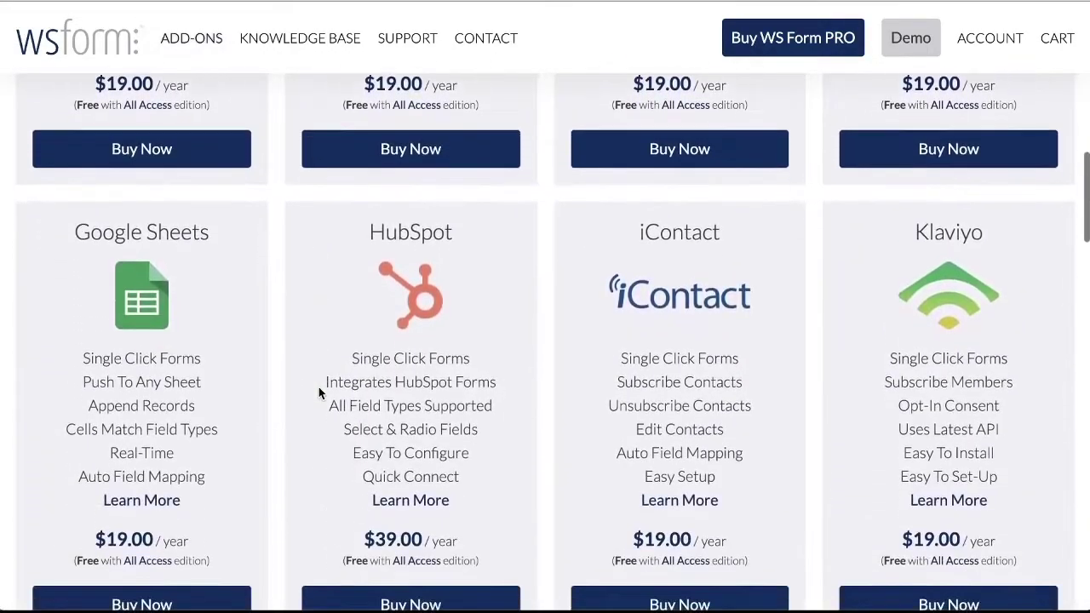
pyautogui.scroll(-1, 211, 444)
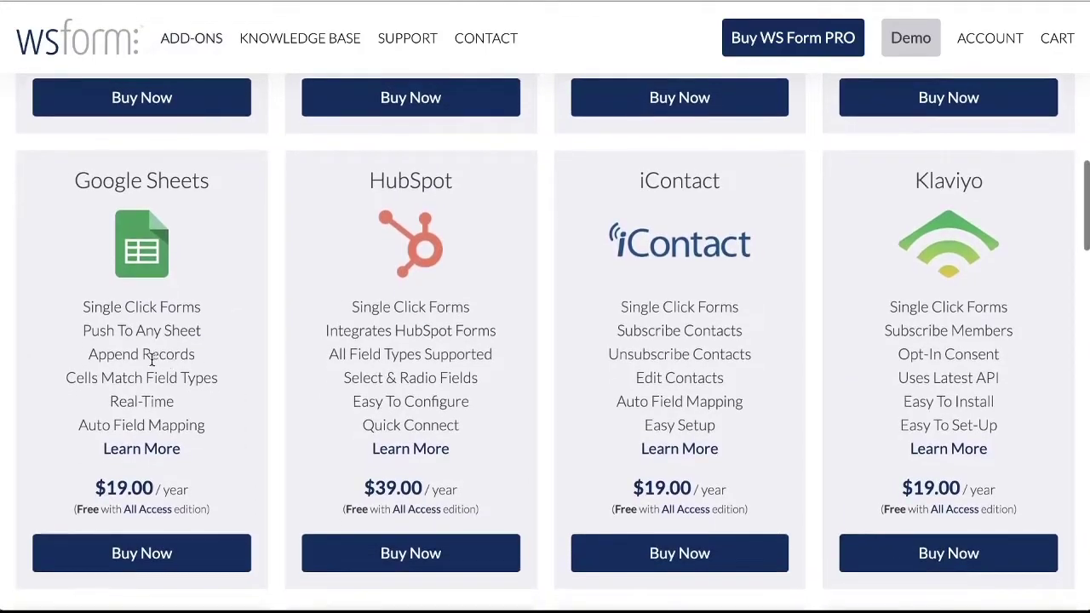
pyautogui.moveTo(109, 401); pyautogui.dragTo(176, 401)
pyautogui.click(174, 401)
pyautogui.moveTo(99, 379); pyautogui.dragTo(207, 383)
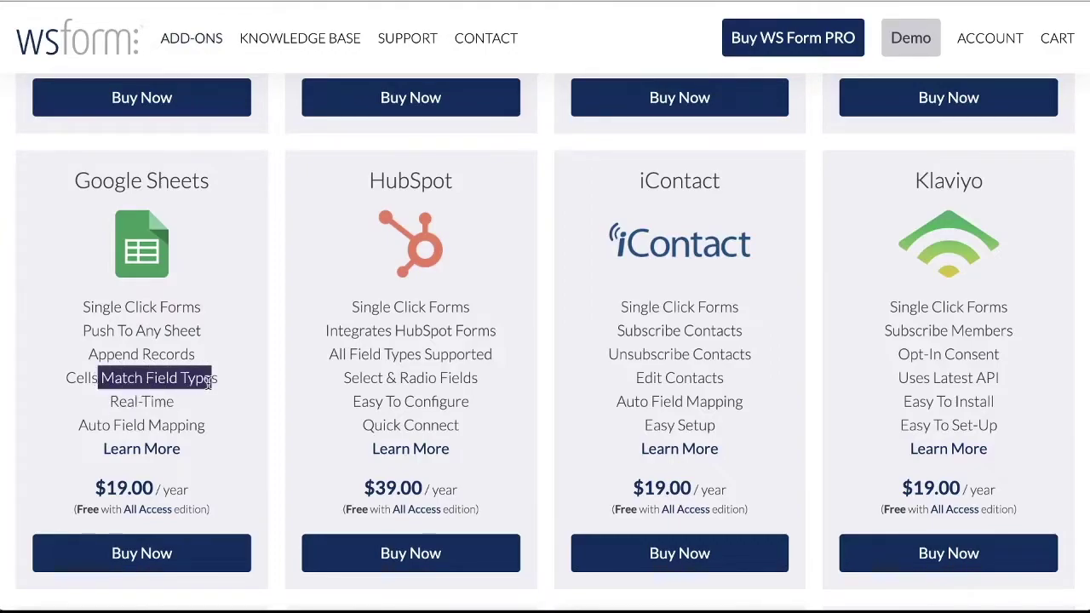
pyautogui.click(207, 383)
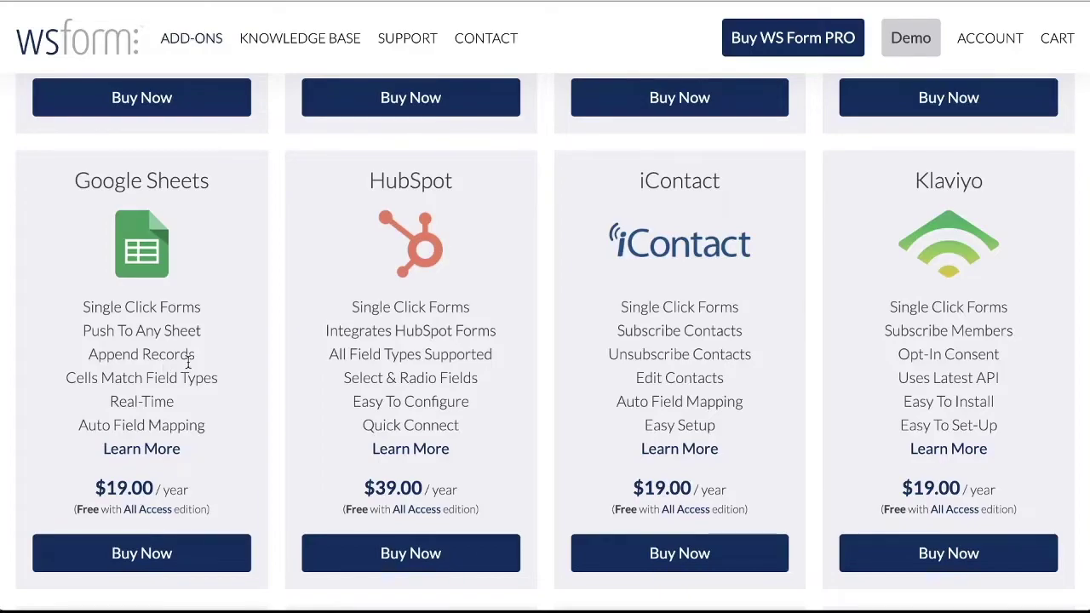
pyautogui.scroll(9, 234, 351)
pyautogui.scroll(3, 230, 352)
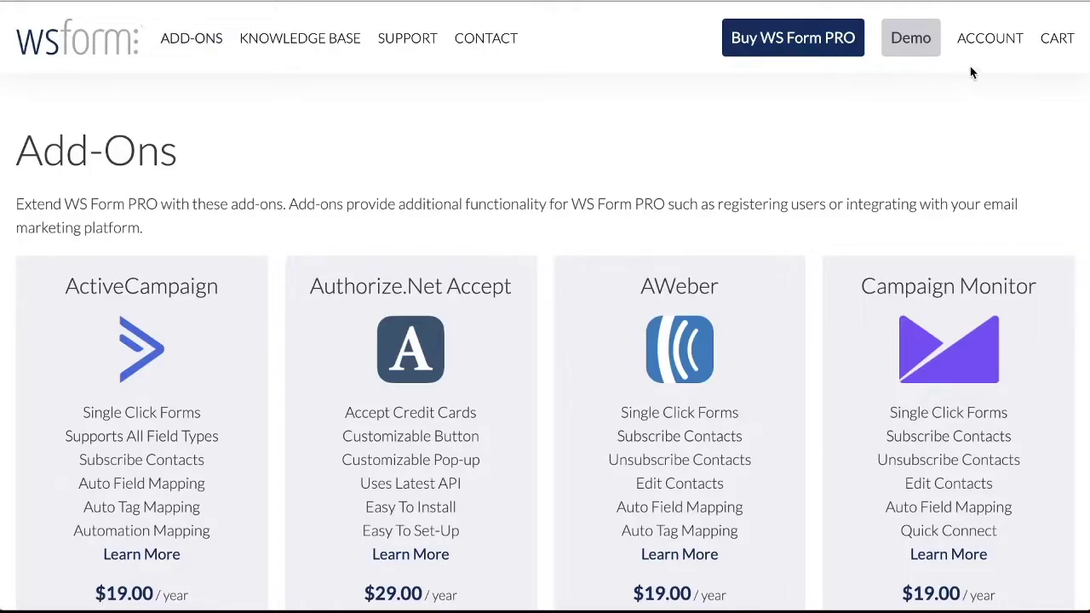
# From Account > Downloads, download ws-form-google-sheets.zip from the Google Sheets entry
pyautogui.moveTo(985, 51)
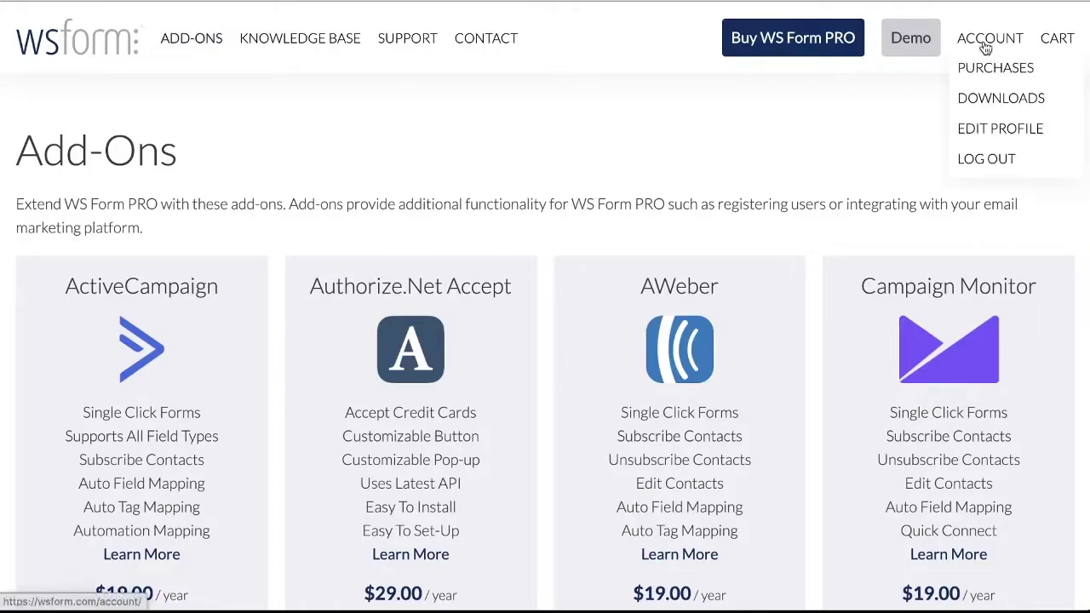
pyautogui.click(987, 101)
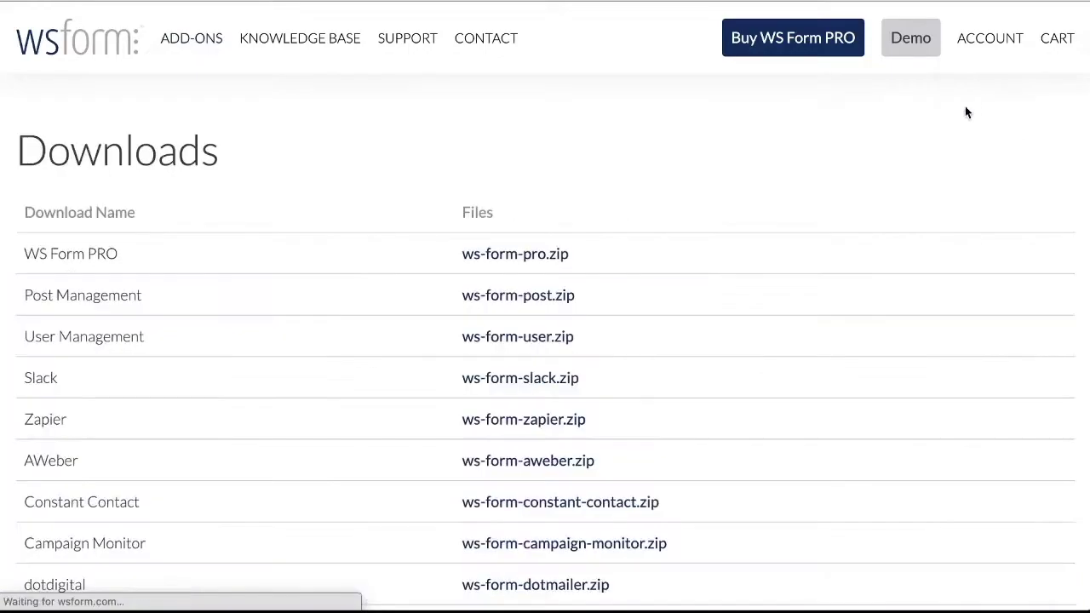
pyautogui.tripleClick(68, 254)
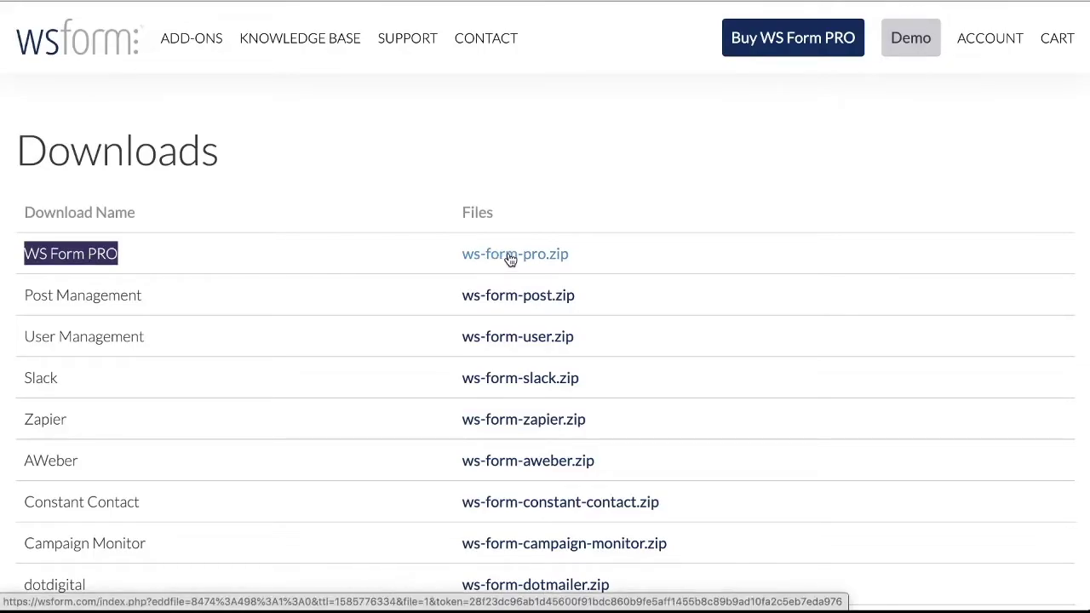
pyautogui.scroll(-1, 223, 290)
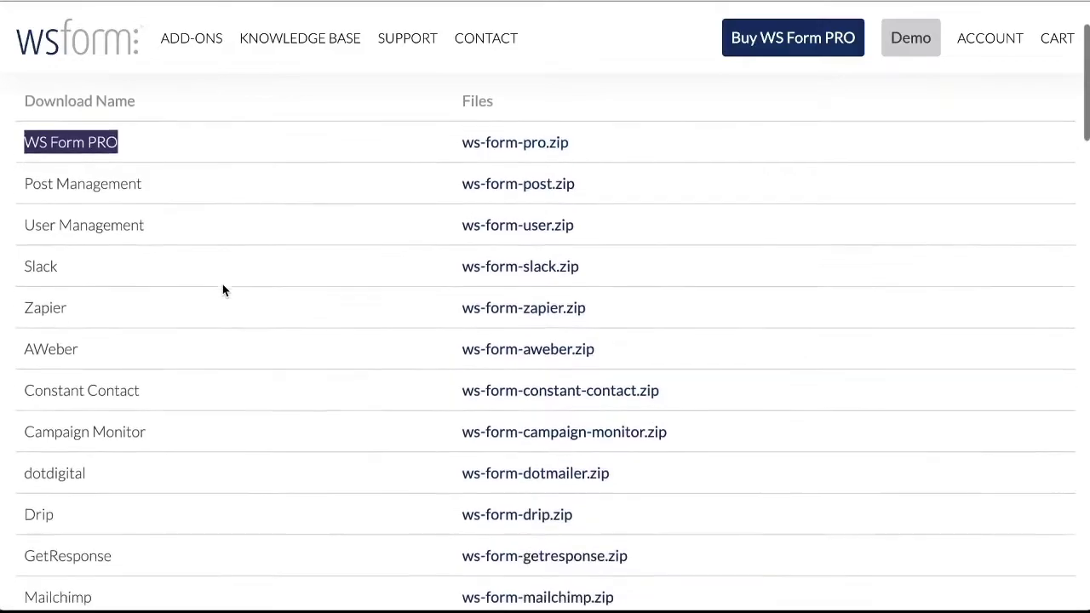
pyautogui.scroll(-3, 223, 286)
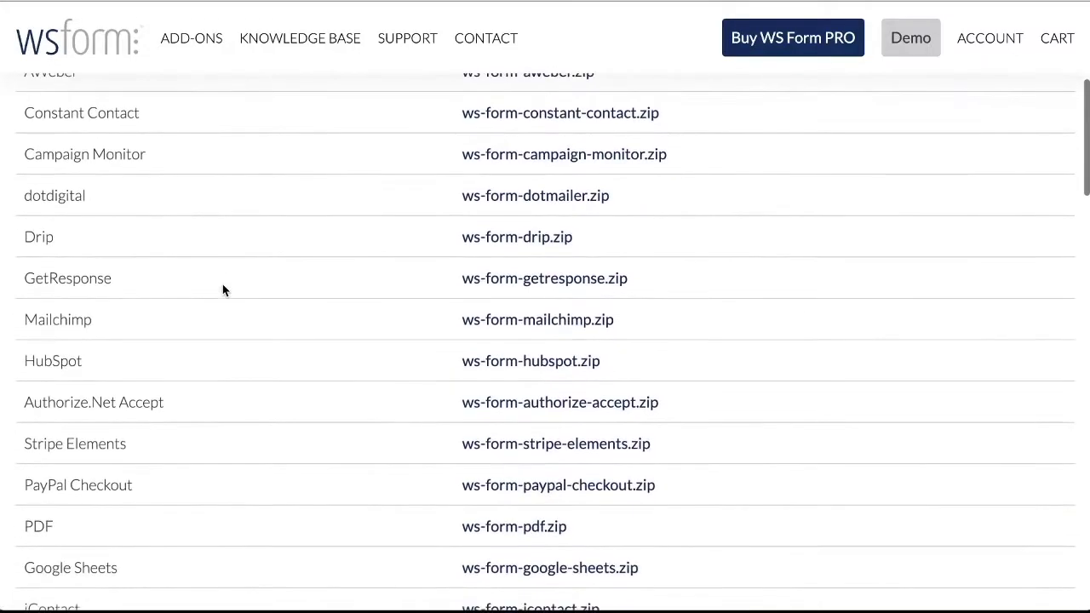
pyautogui.scroll(-2, 222, 291)
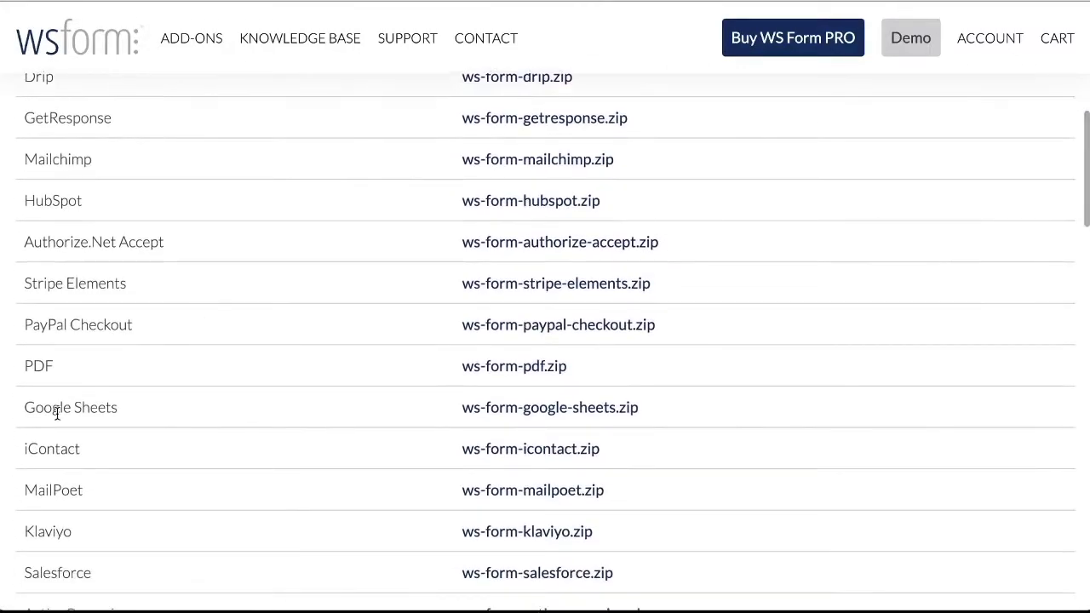
pyautogui.tripleClick(58, 413)
pyautogui.click(85, 411)
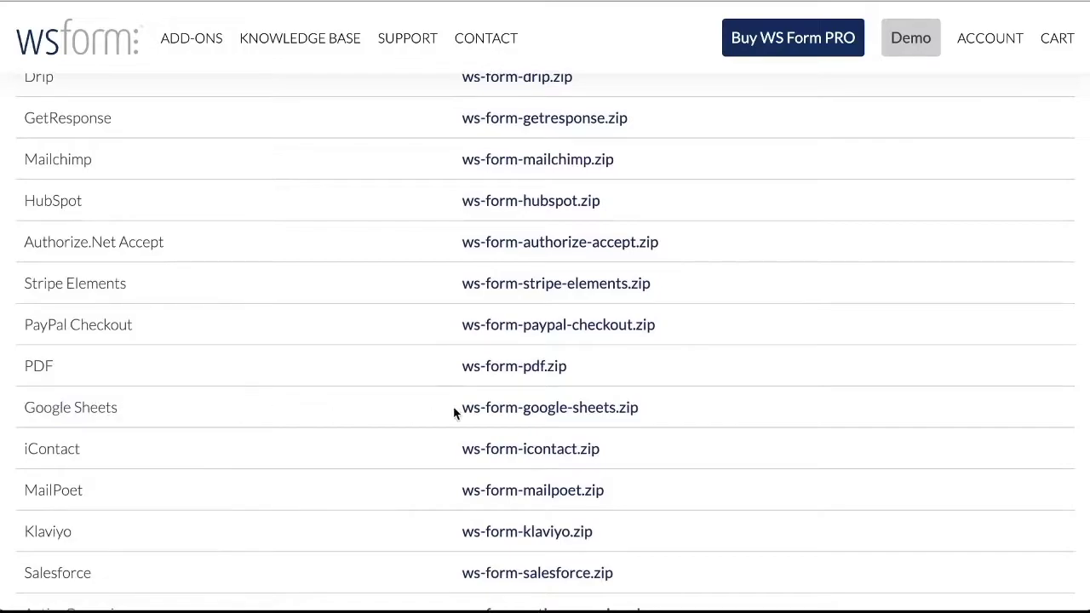
pyautogui.click(503, 412)
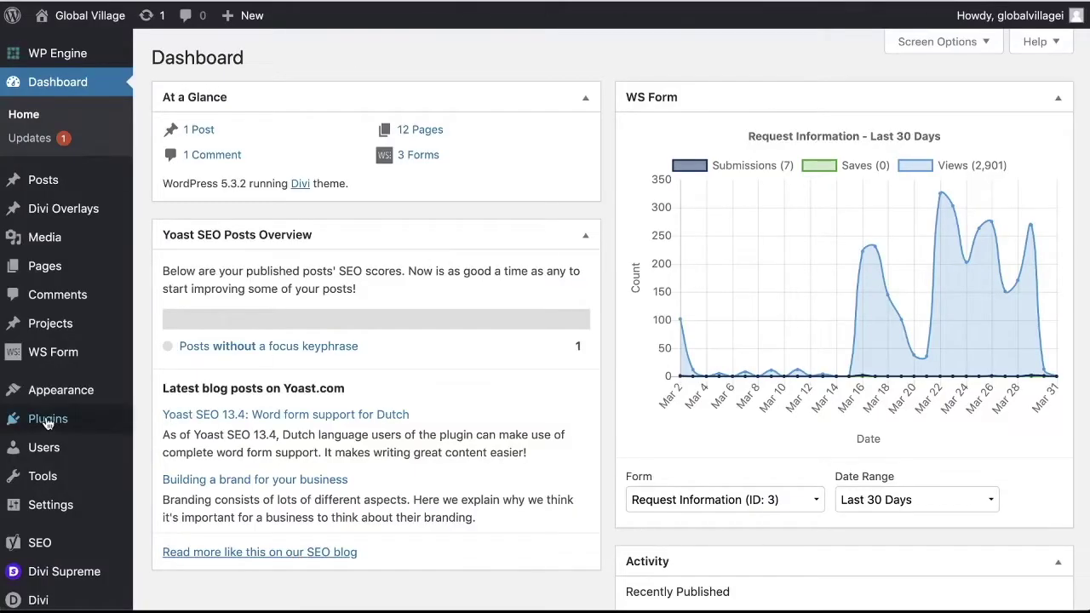
# Go to Plugins > Add New and bring up the Upload Plugin panel
pyautogui.moveTo(60, 419)
pyautogui.click(183, 447)
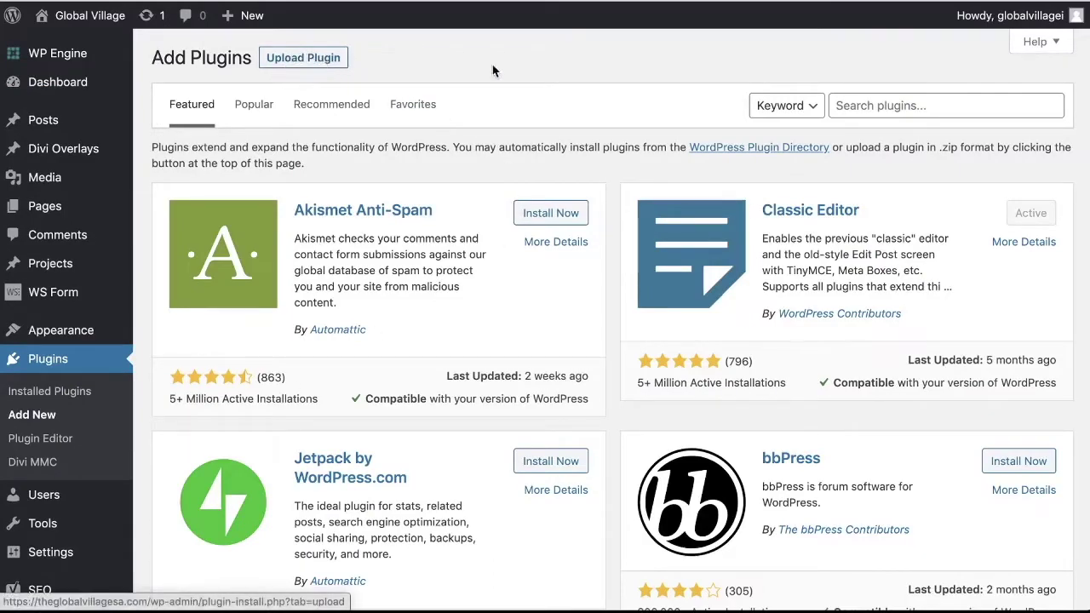
pyautogui.click(870, 108)
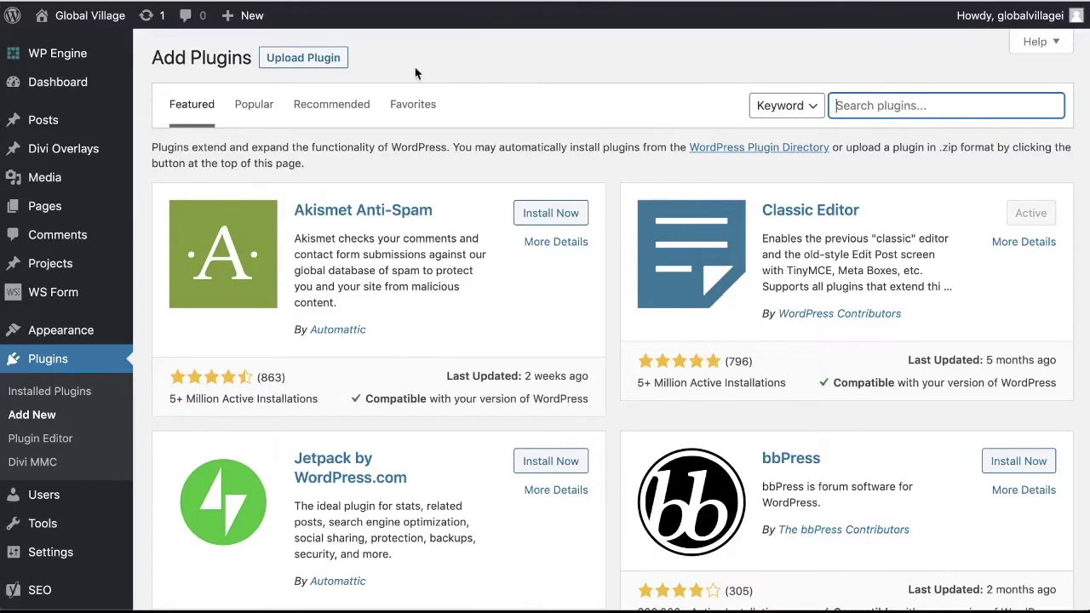
pyautogui.click(304, 68)
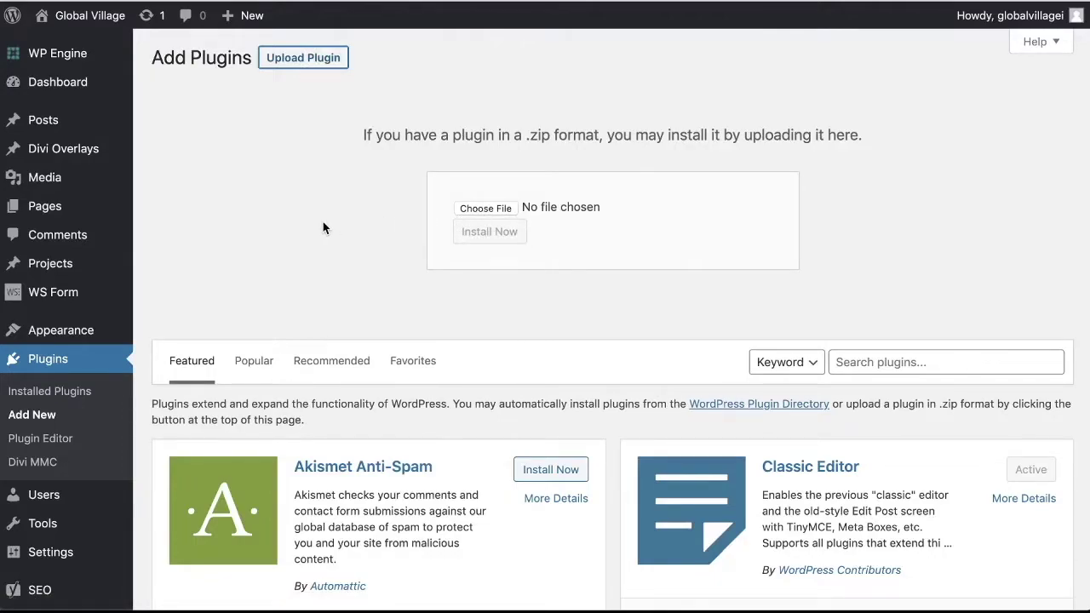
# Upload ws-form-google-sheets.zip, install it and activate the plugin
pyautogui.click(489, 209)
pyautogui.click(596, 113)
pyautogui.doubleClick(596, 113)
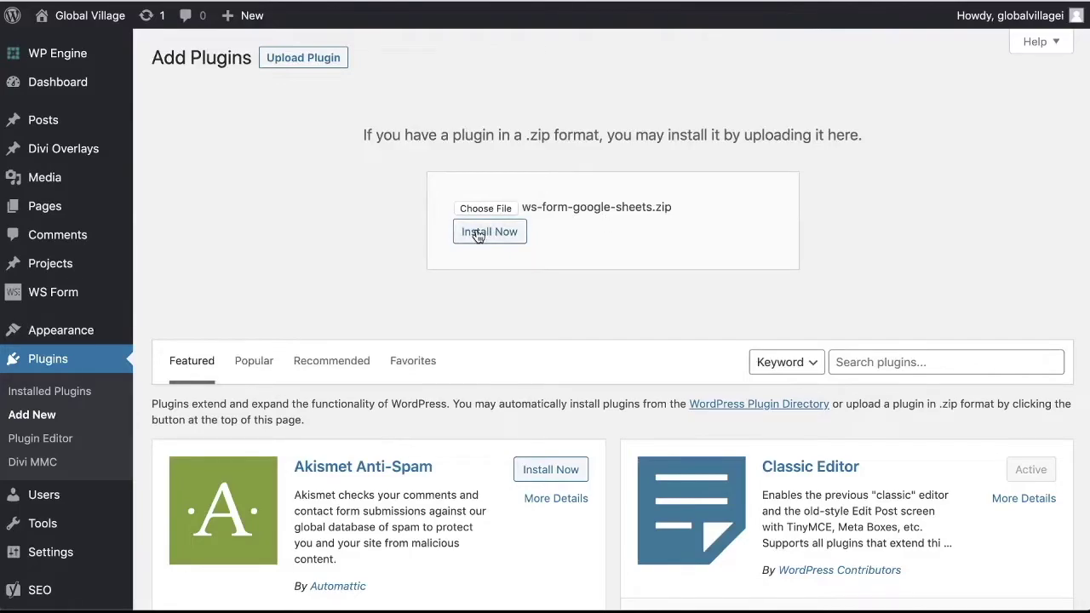
pyautogui.click(483, 233)
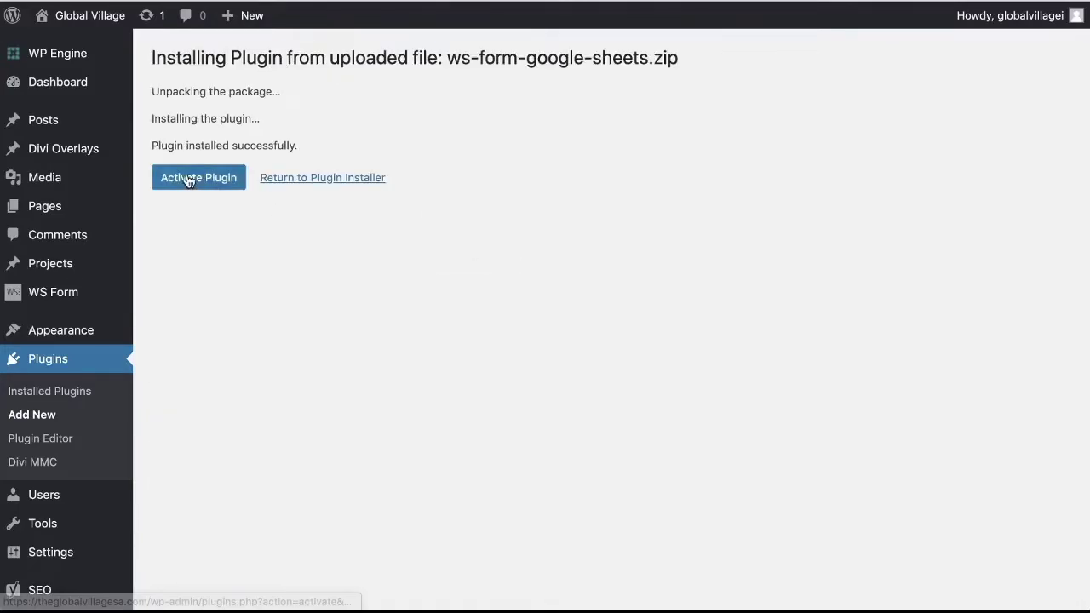
pyautogui.click(189, 182)
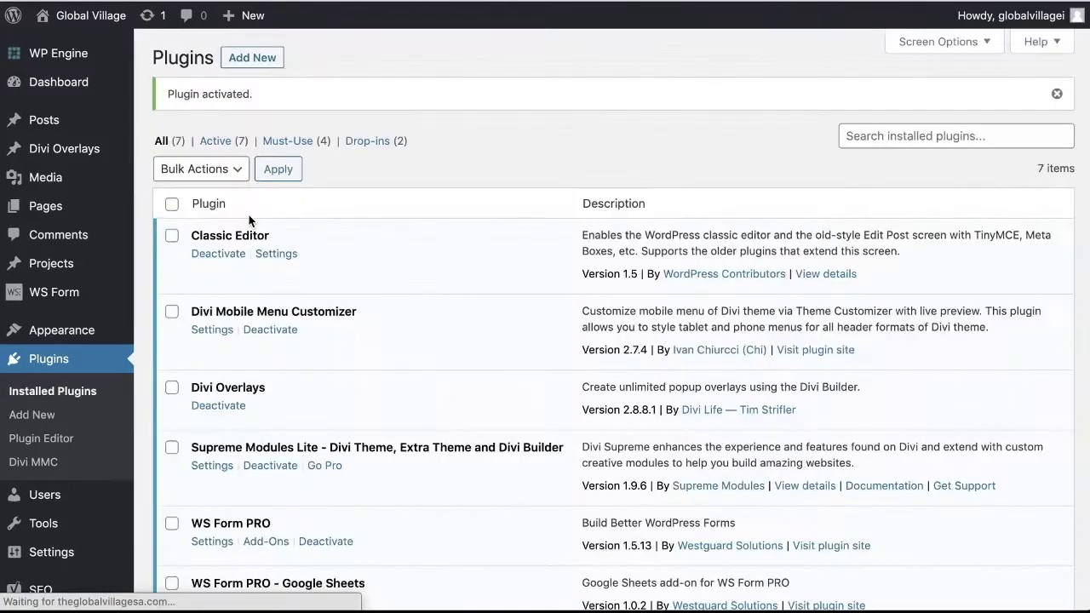
# Confirm WS Form PRO - Google Sheets 1.0.2 appears in the Installed Plugins list
pyautogui.scroll(-5, 320, 257)
pyautogui.scroll(-1, 319, 257)
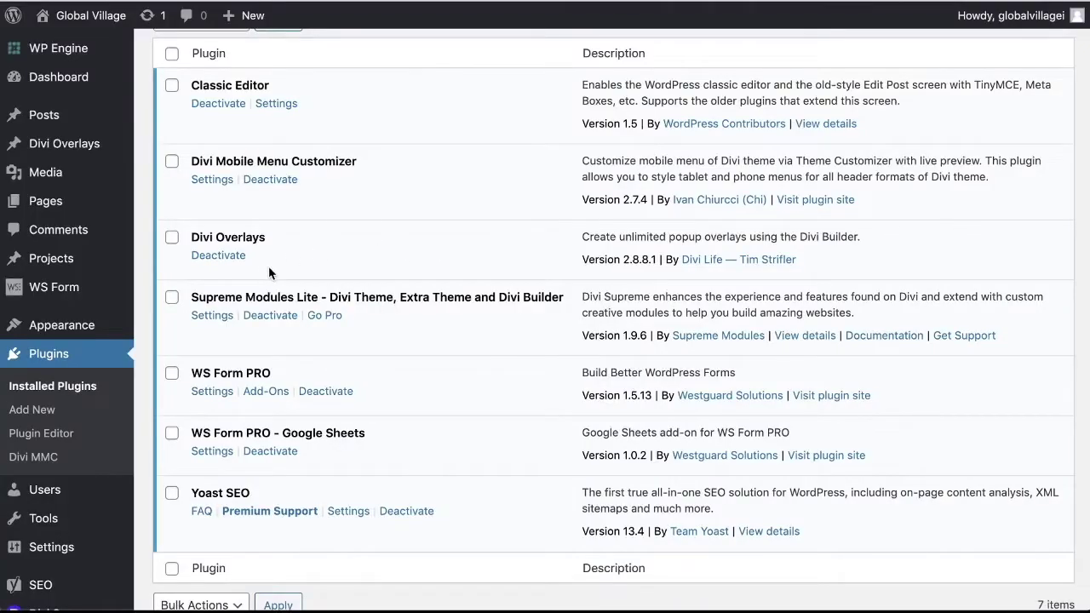
pyautogui.moveTo(80, 292)
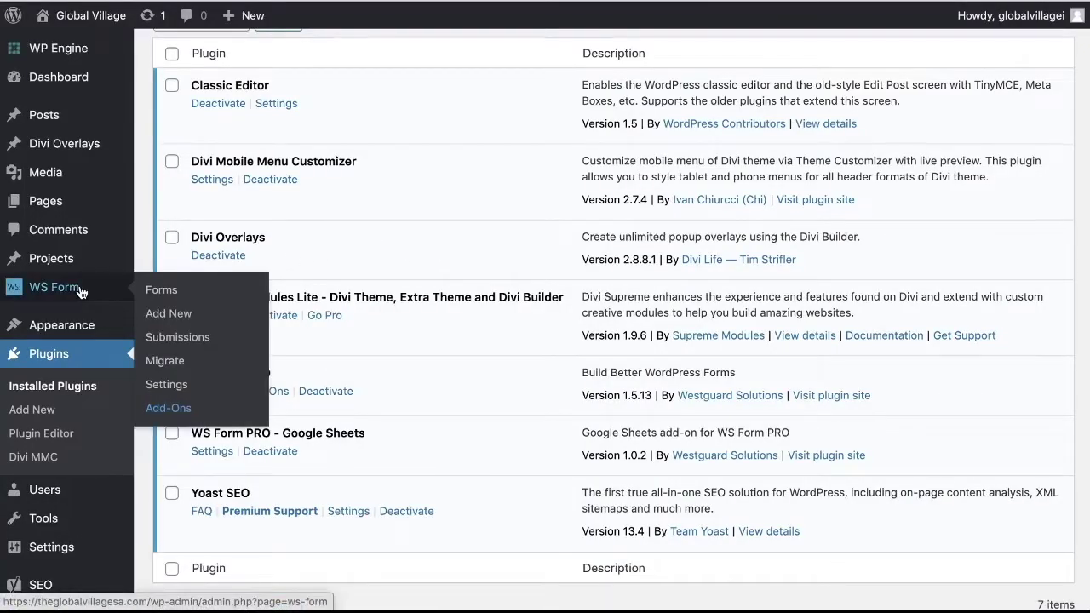
pyautogui.scroll(-1, 79, 292)
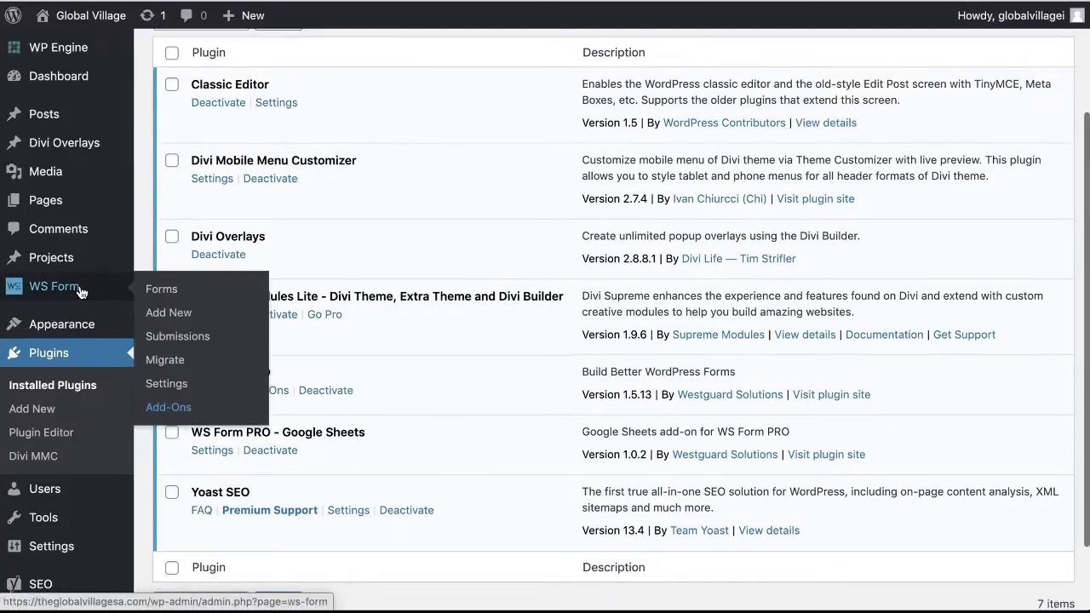
# In WS Form Settings' Google Sheets tab, start the Connect flow to a Google account
pyautogui.click(179, 385)
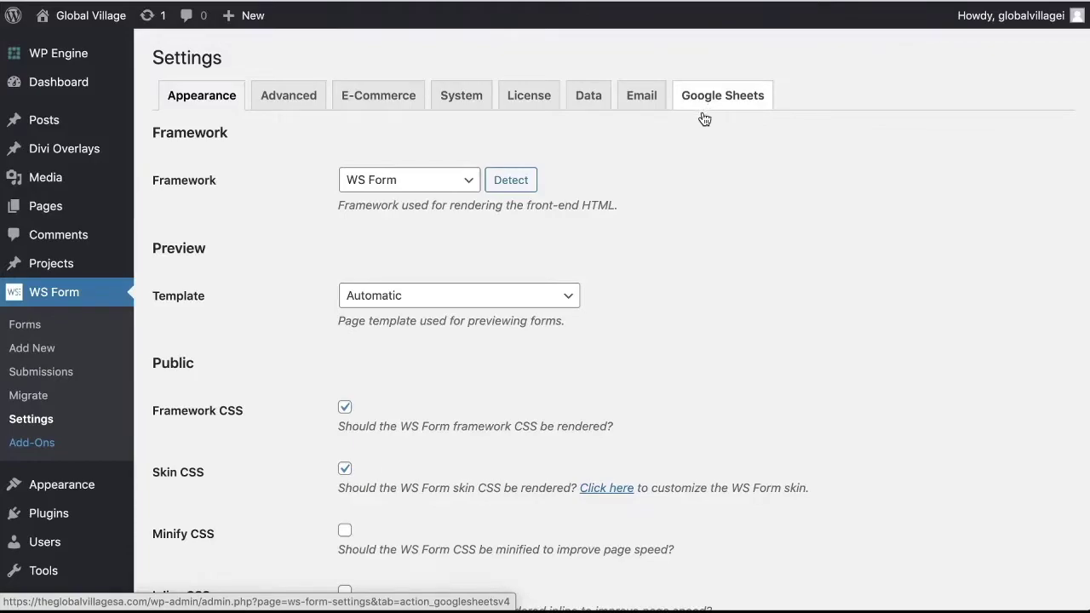
pyautogui.click(700, 110)
pyautogui.click(380, 245)
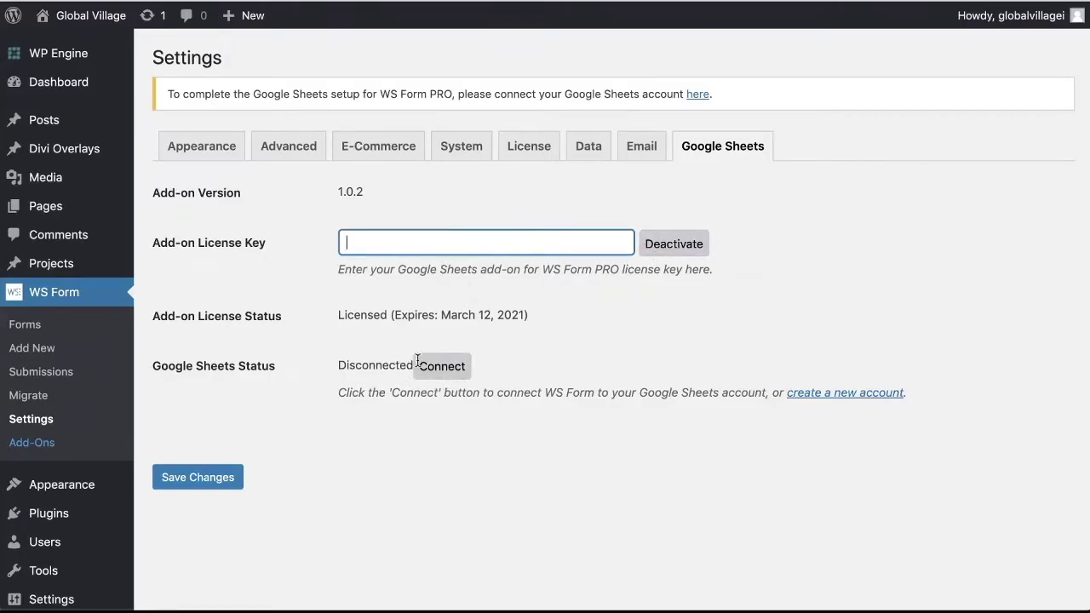
pyautogui.doubleClick(207, 369)
pyautogui.click(390, 367)
pyautogui.click(441, 367)
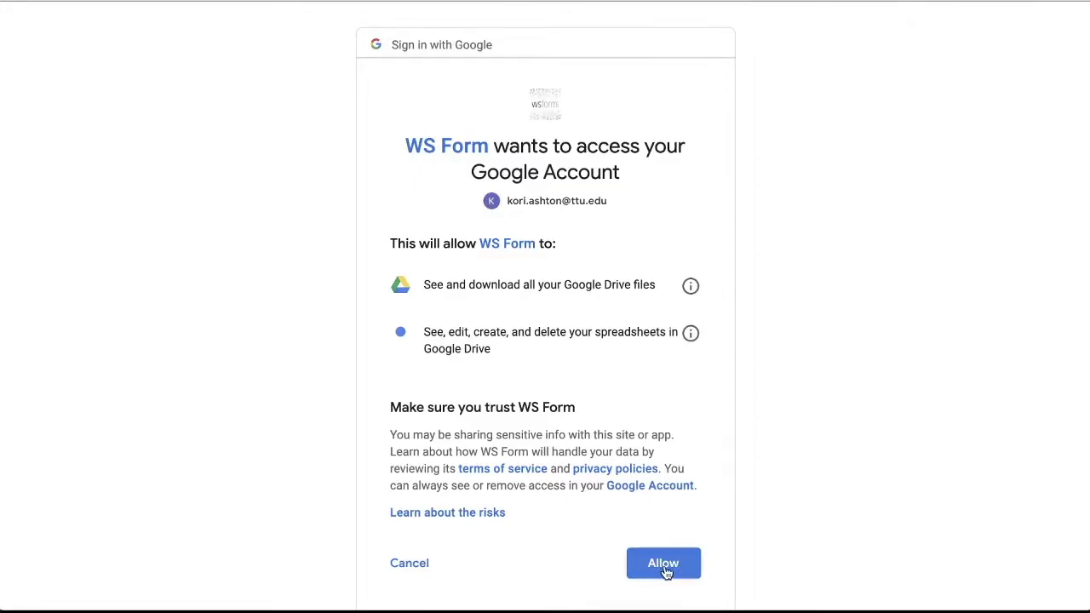
# Allow WS Form to see Drive files and edit spreadsheets on the Google account
pyautogui.click(664, 567)
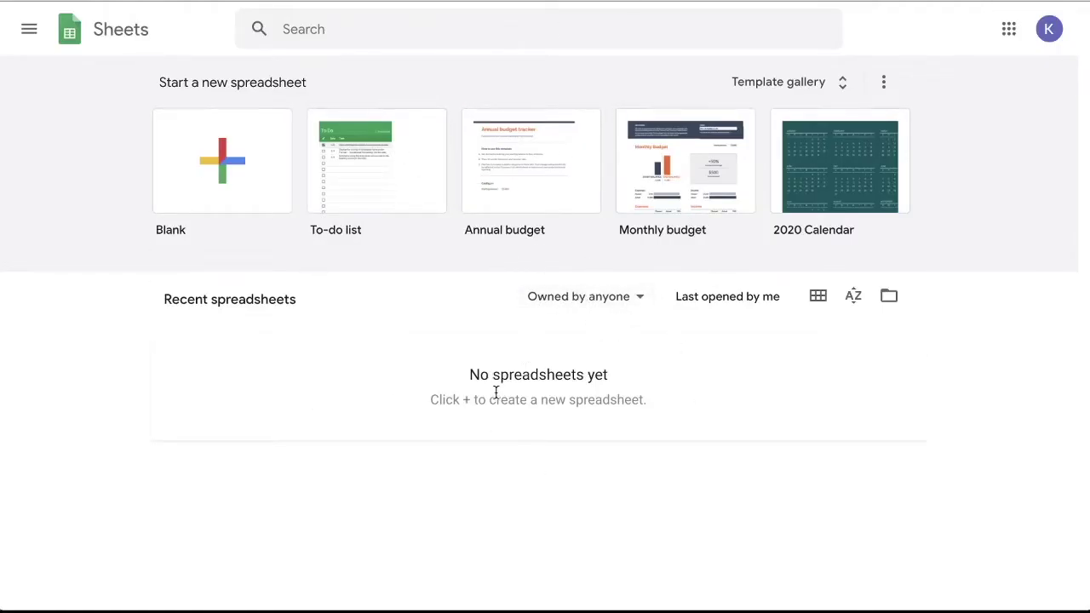
# Start a Blank spreadsheet and title it 'Leads 2020'
pyautogui.click(220, 175)
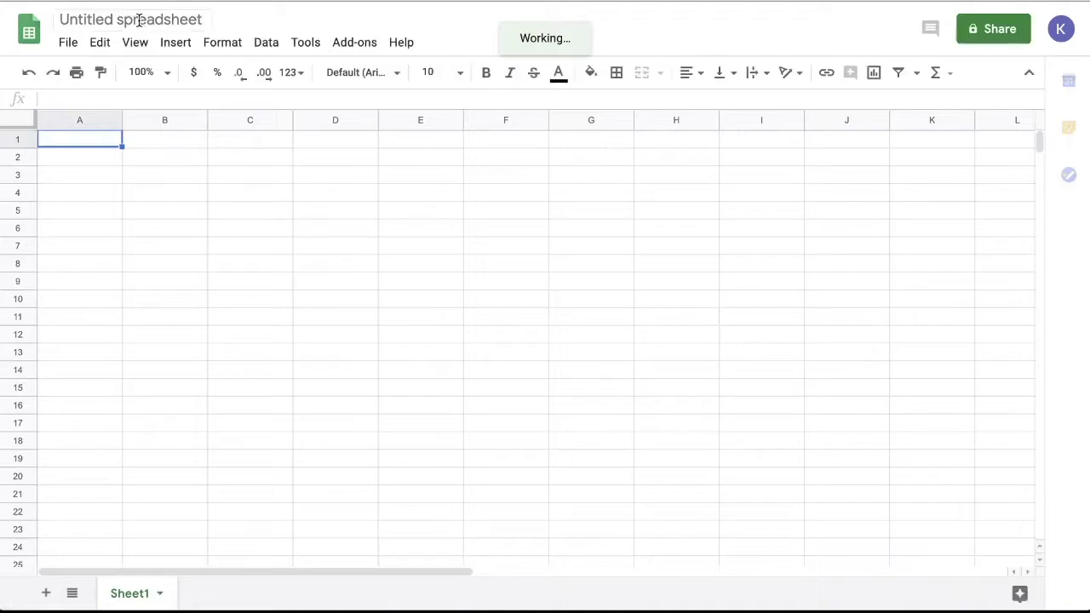
pyautogui.click(139, 20)
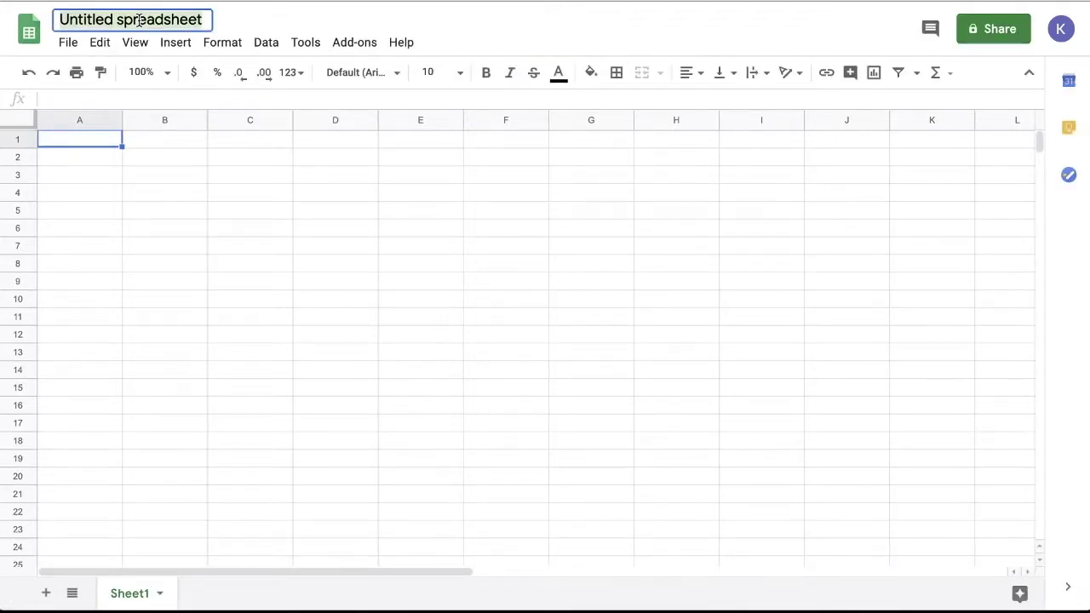
pyautogui.write('Leads ')
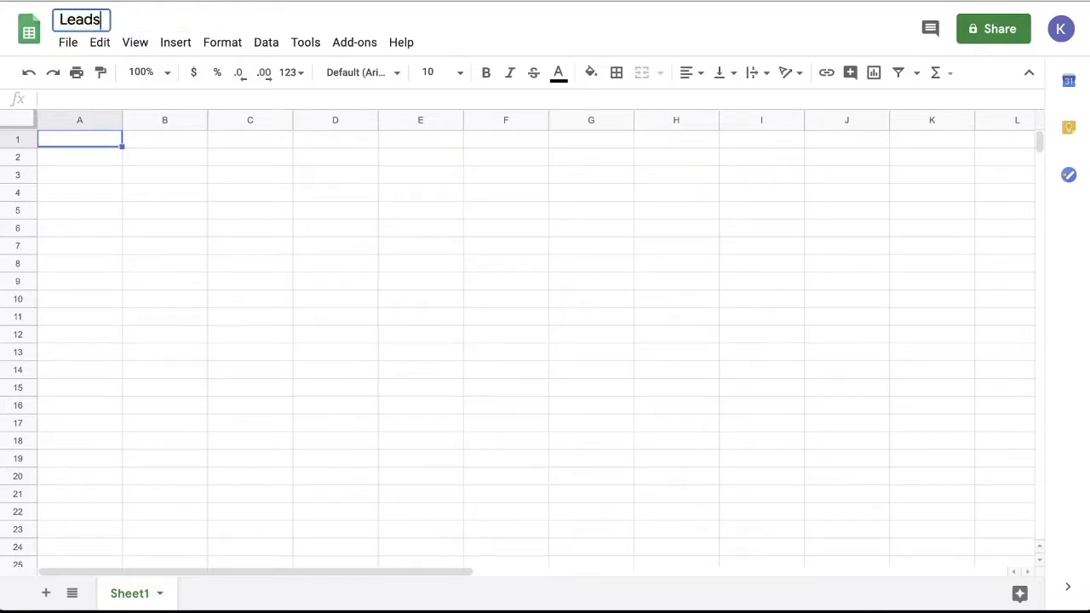
pyautogui.write('2020')
pyautogui.press('Return')
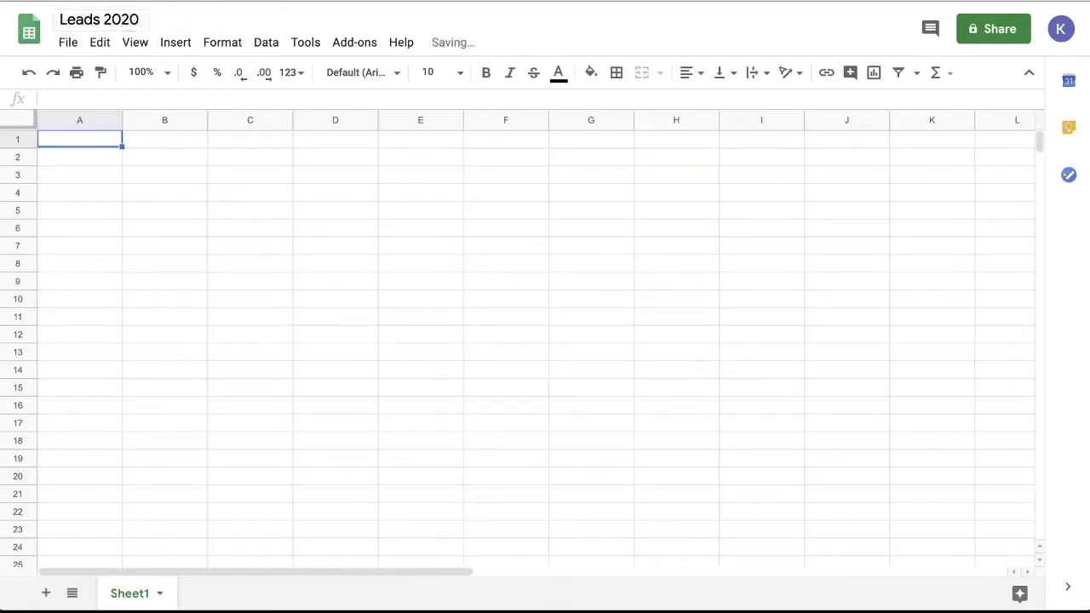
# Enter the headers Name, Phone, Email and Message in cells A1 to D1
pyautogui.click(84, 145)
pyautogui.write('Name')
pyautogui.press('Tab')
pyautogui.write('Phone')
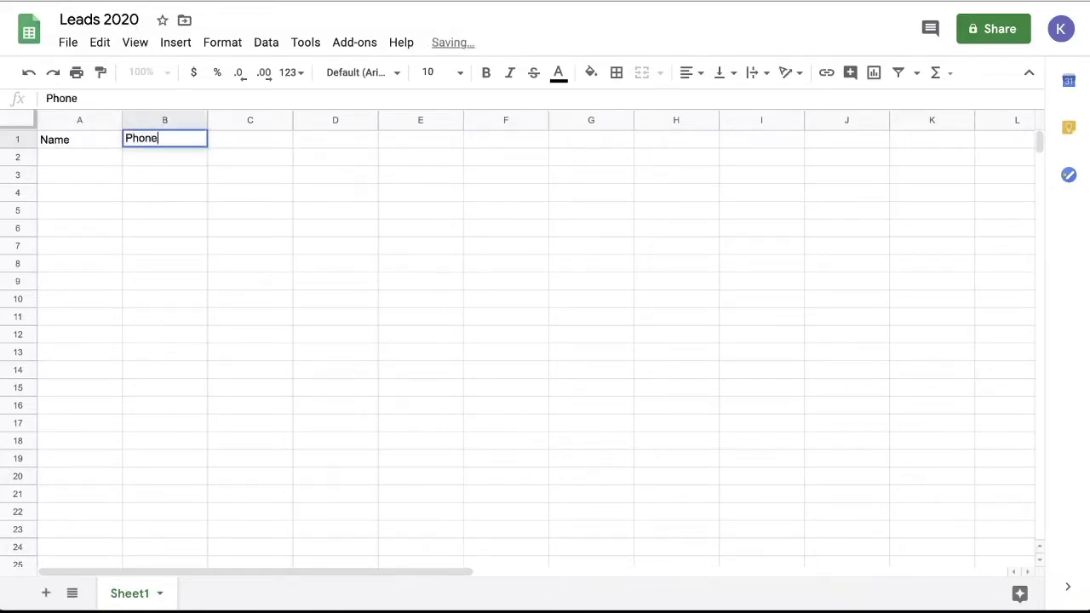
pyautogui.press('Tab')
pyautogui.write('Email')
pyautogui.press('Tab')
pyautogui.write('Messag')
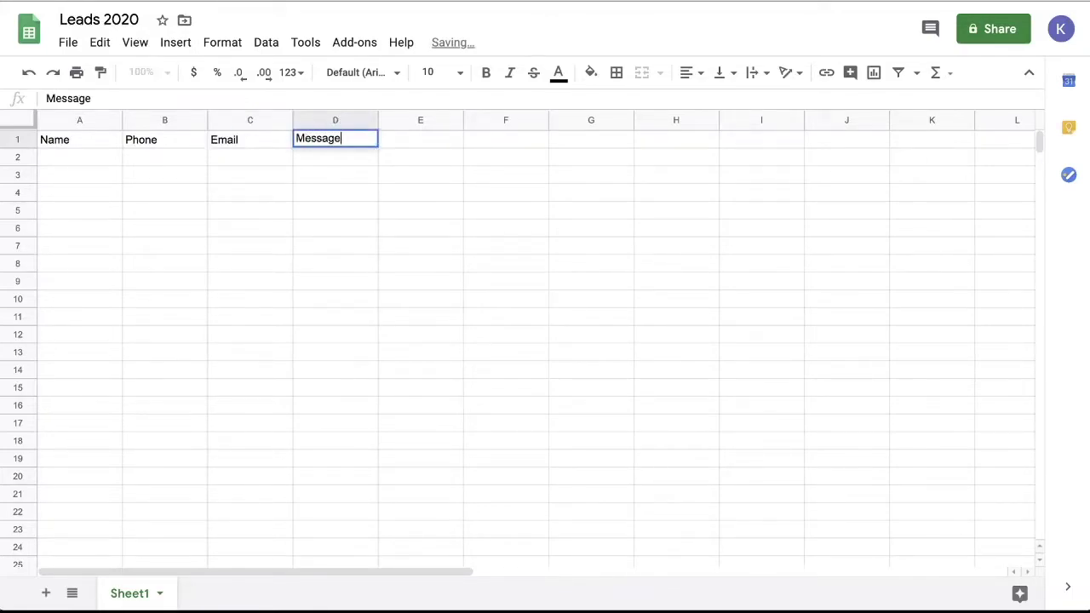
pyautogui.write('e')
# Add the Date Submitted header in E1 and widen columns D and E
pyautogui.click(396, 133)
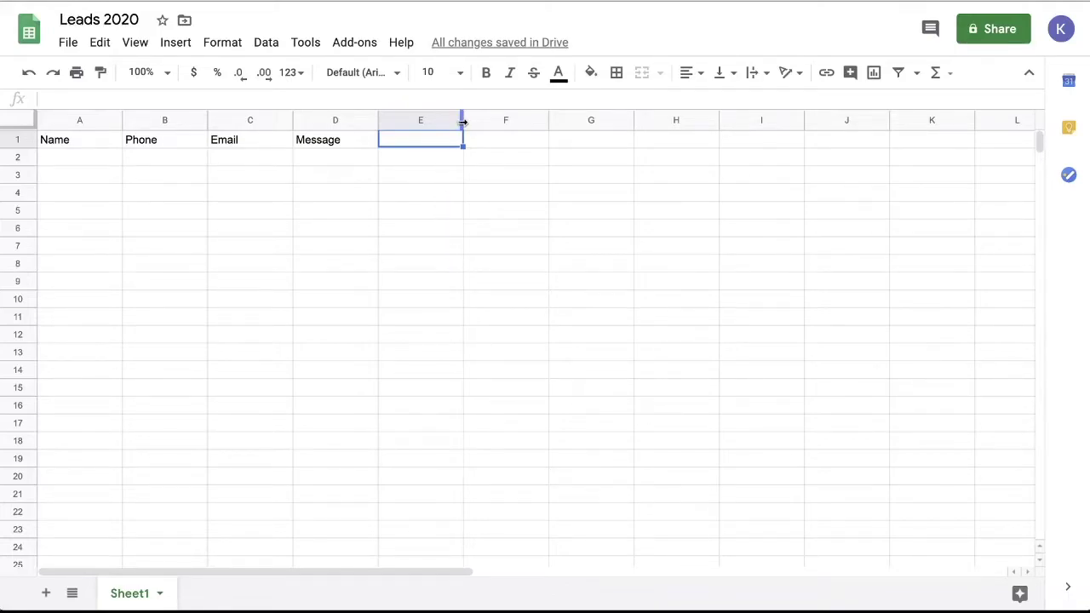
pyautogui.moveTo(378, 120); pyautogui.dragTo(484, 120)
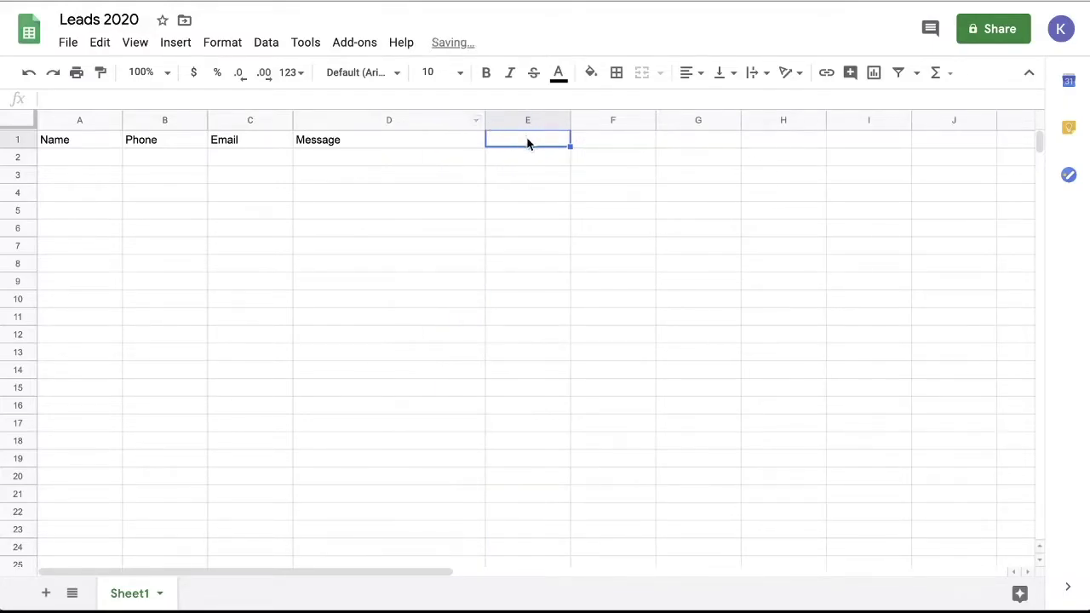
pyautogui.write('Date ')
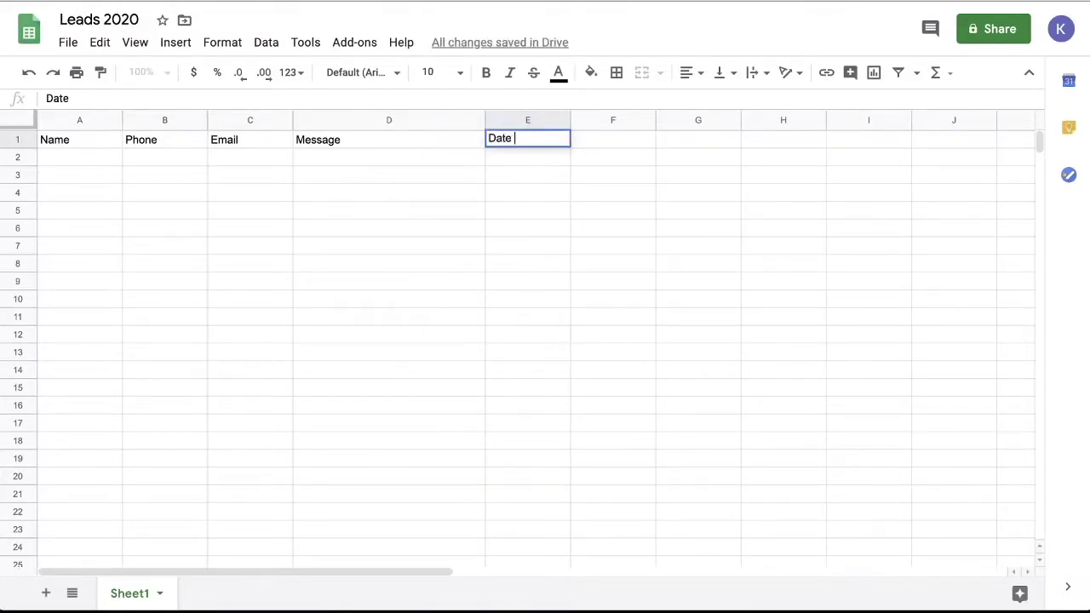
pyautogui.write('Submitted')
pyautogui.click(546, 191)
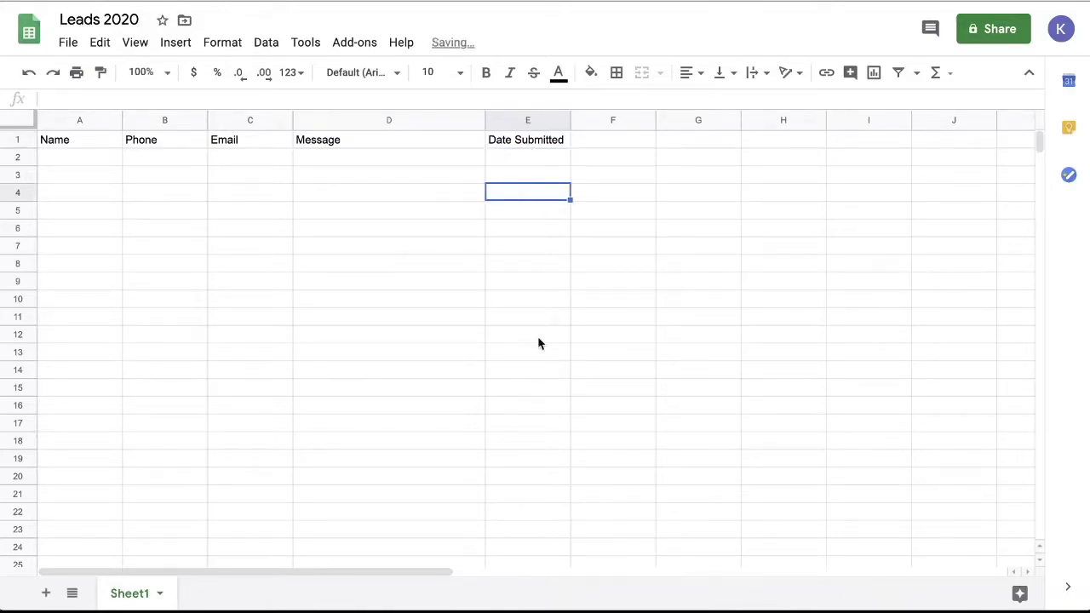
pyautogui.moveTo(571, 119); pyautogui.dragTo(630, 117)
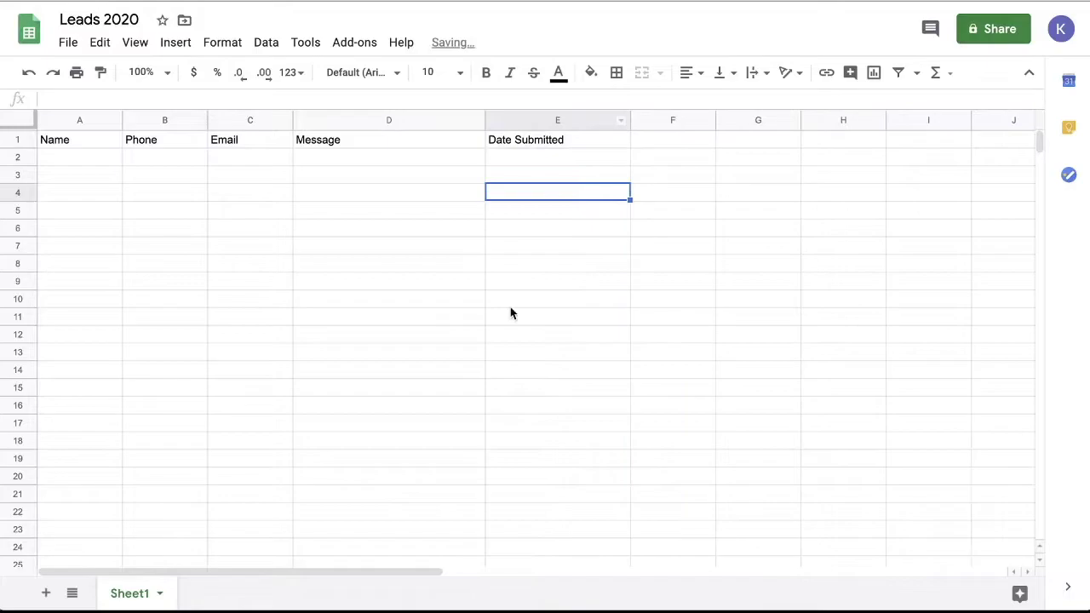
# Apply the grey-blue alternating colours style to the whole sheet
pyautogui.click(21, 119)
pyautogui.click(223, 41)
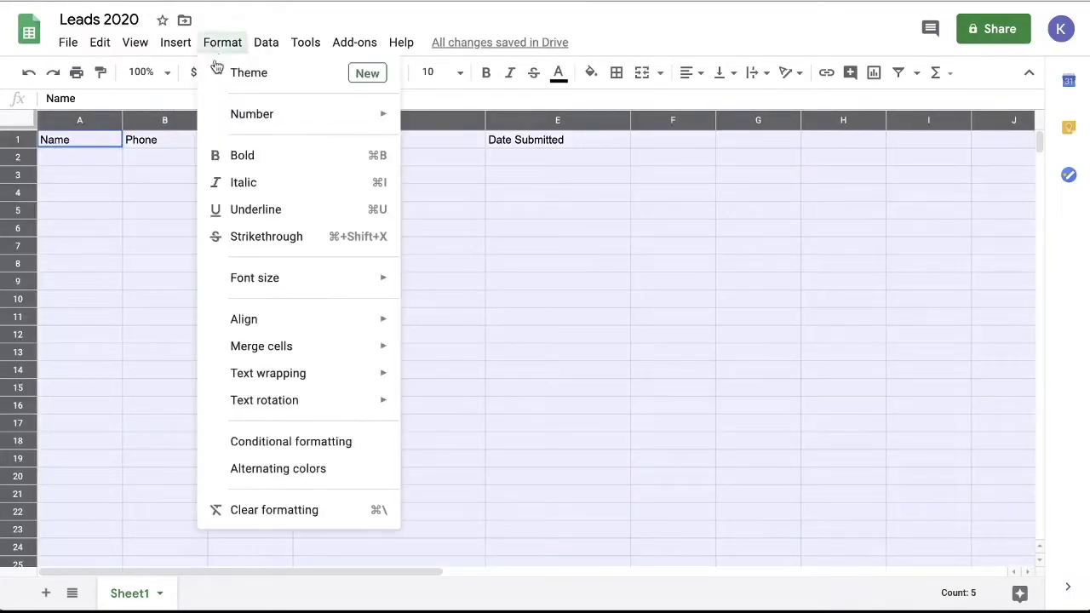
pyautogui.click(285, 477)
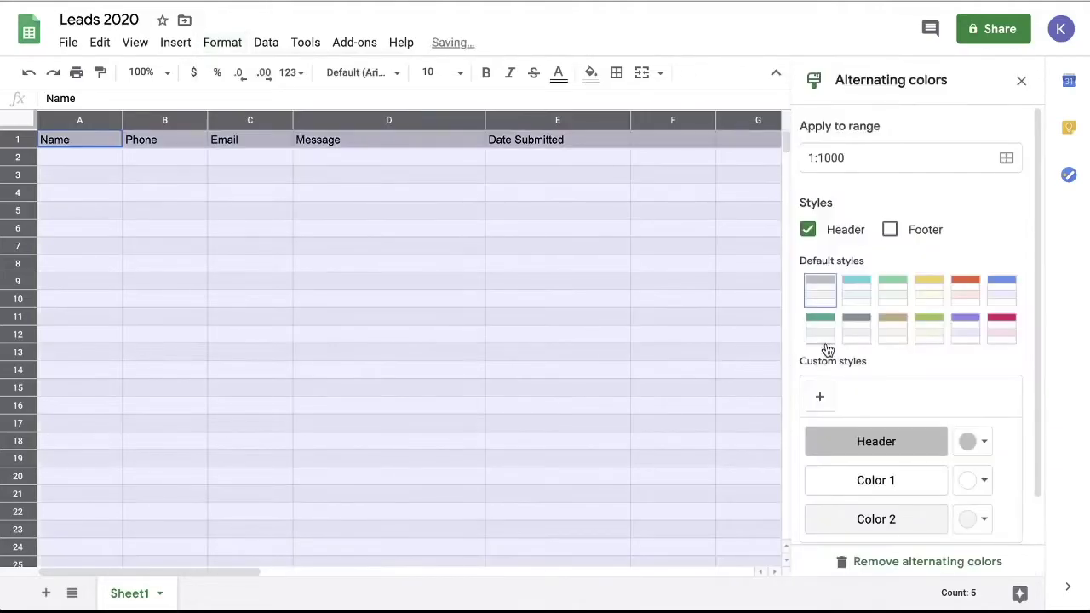
pyautogui.click(856, 327)
pyautogui.scroll(-2, 968, 487)
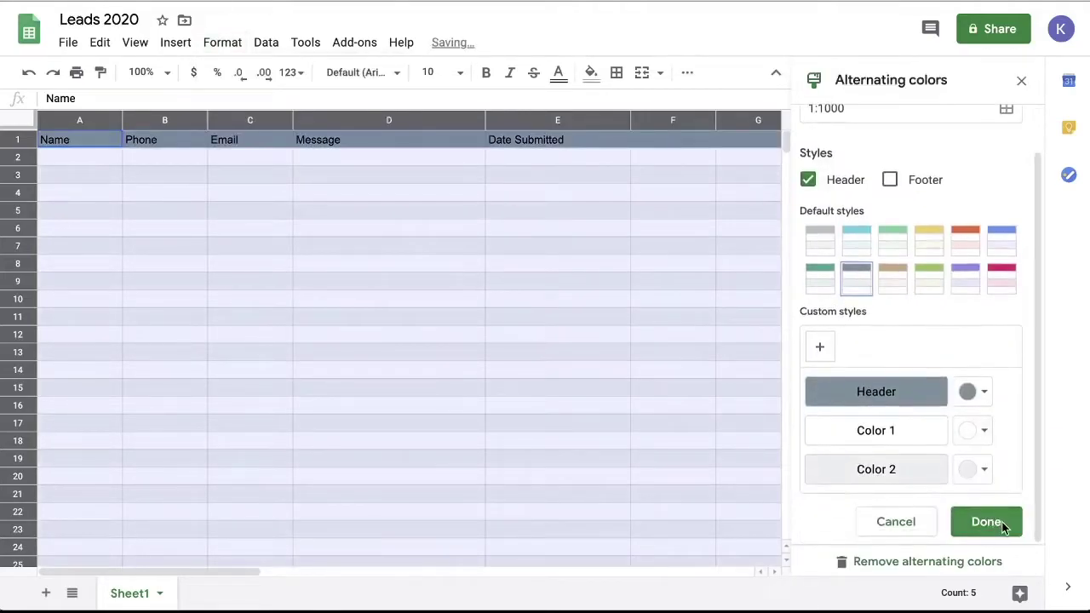
pyautogui.click(987, 520)
pyautogui.click(175, 192)
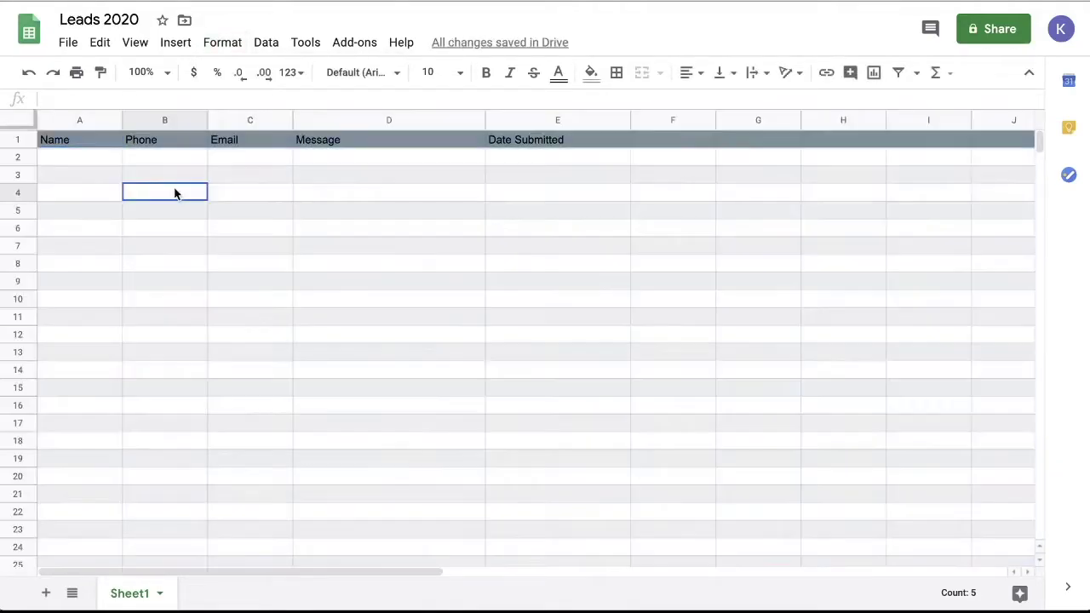
# Set the header row's text colour to white
pyautogui.click(18, 141)
pyautogui.click(560, 76)
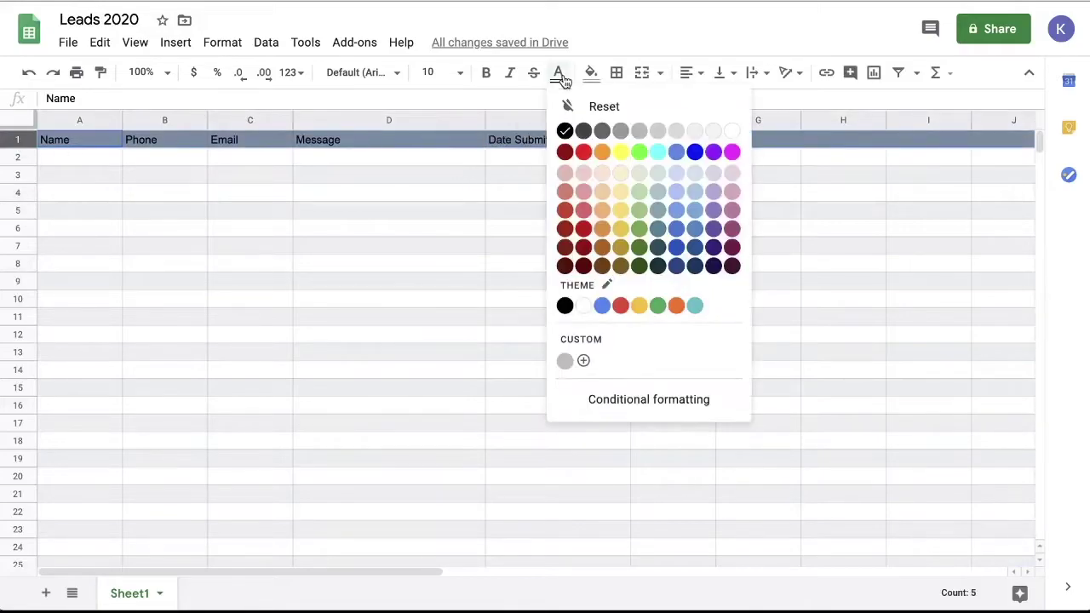
pyautogui.click(732, 134)
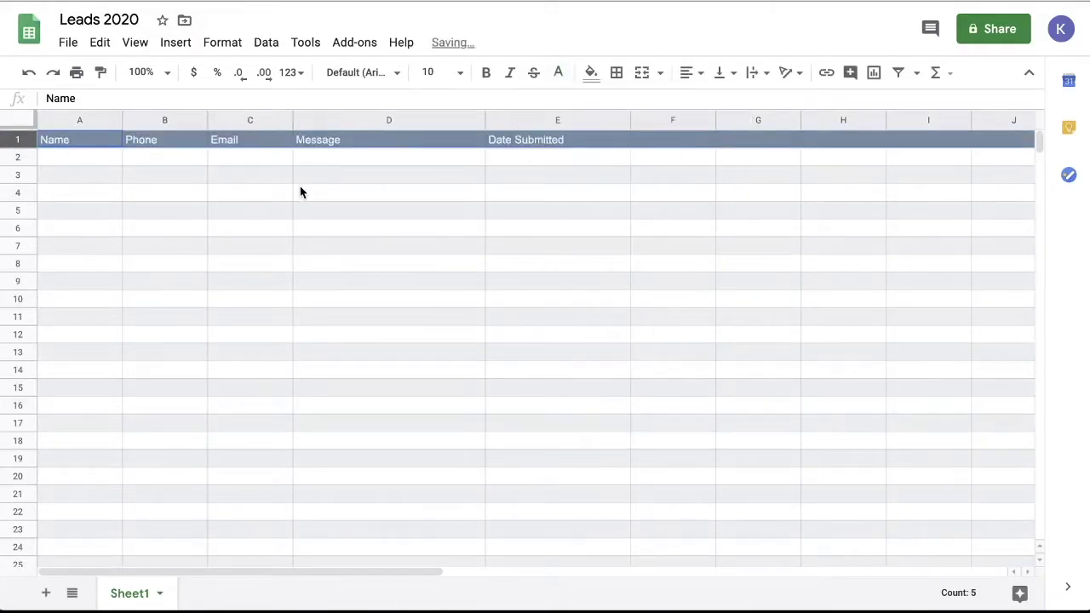
pyautogui.click(158, 162)
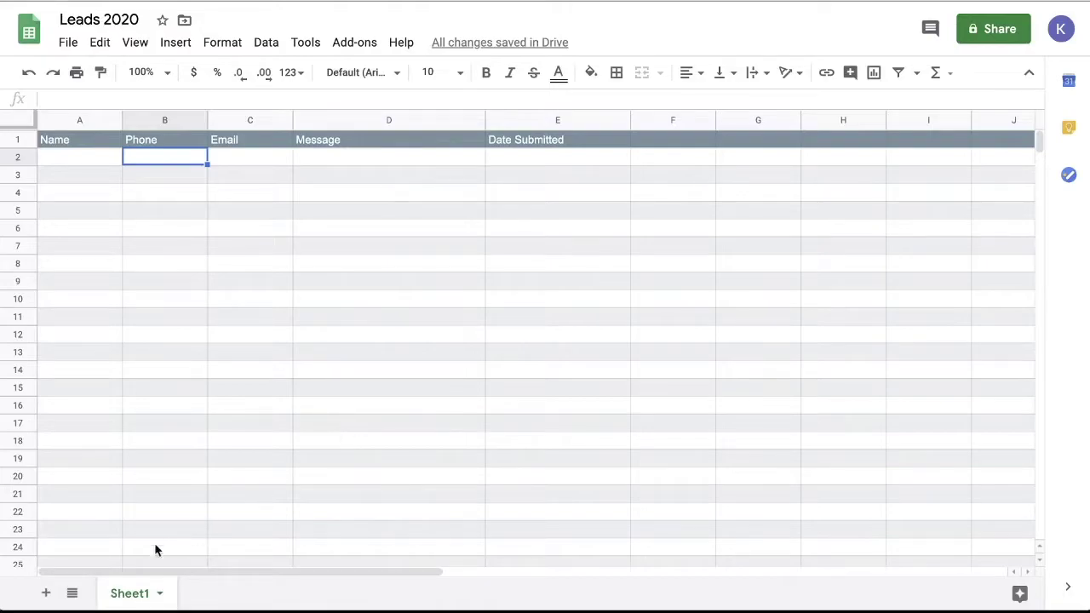
# Rename the Sheet1 tab to 'DoggieDip&Do'
pyautogui.doubleClick(134, 596)
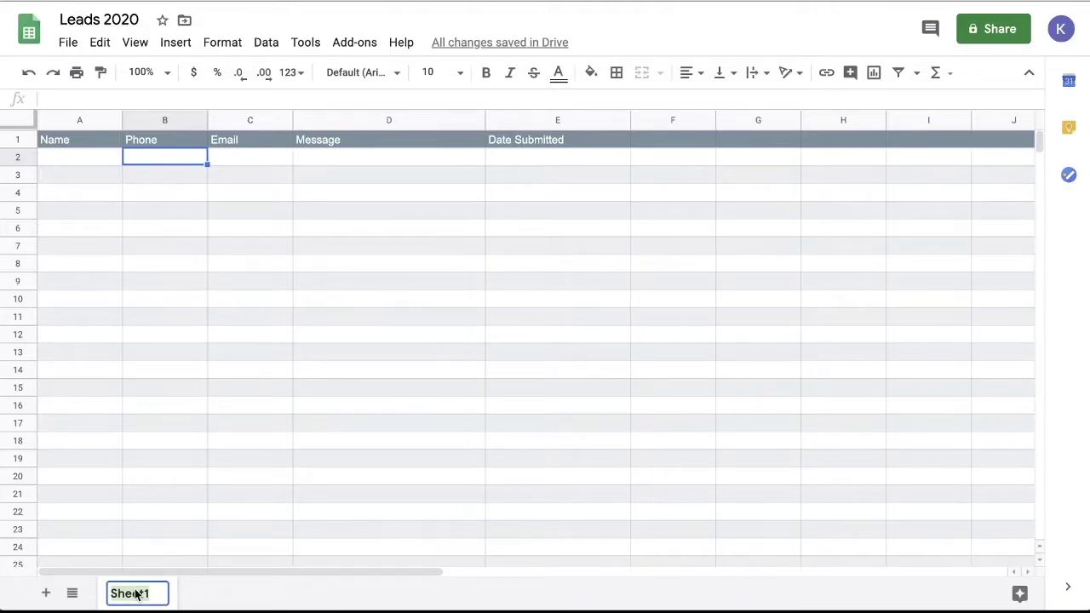
pyautogui.write('DoggieDi')
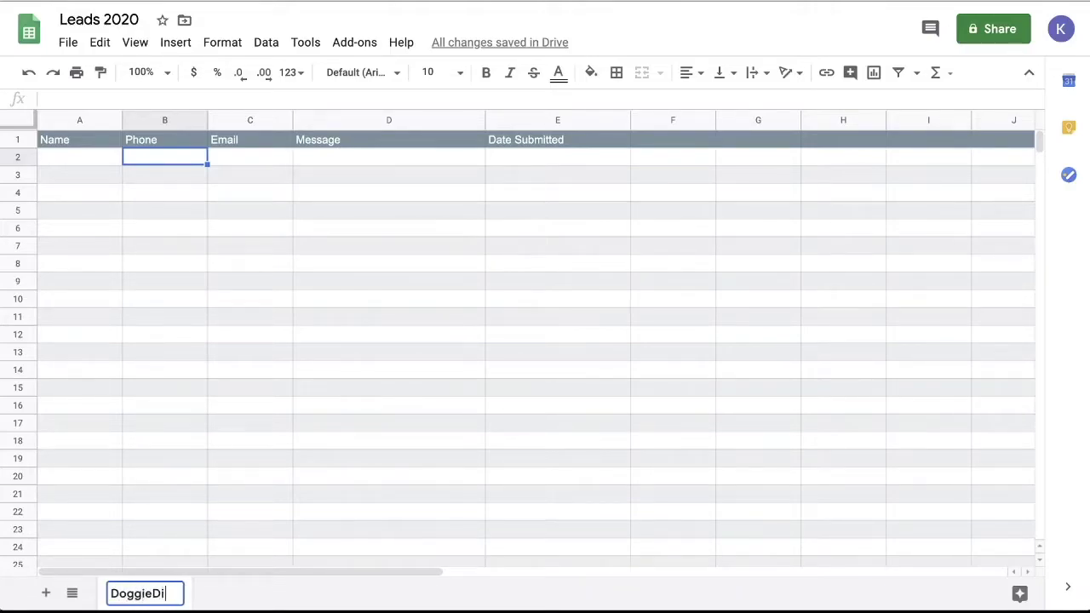
pyautogui.write('p&Do')
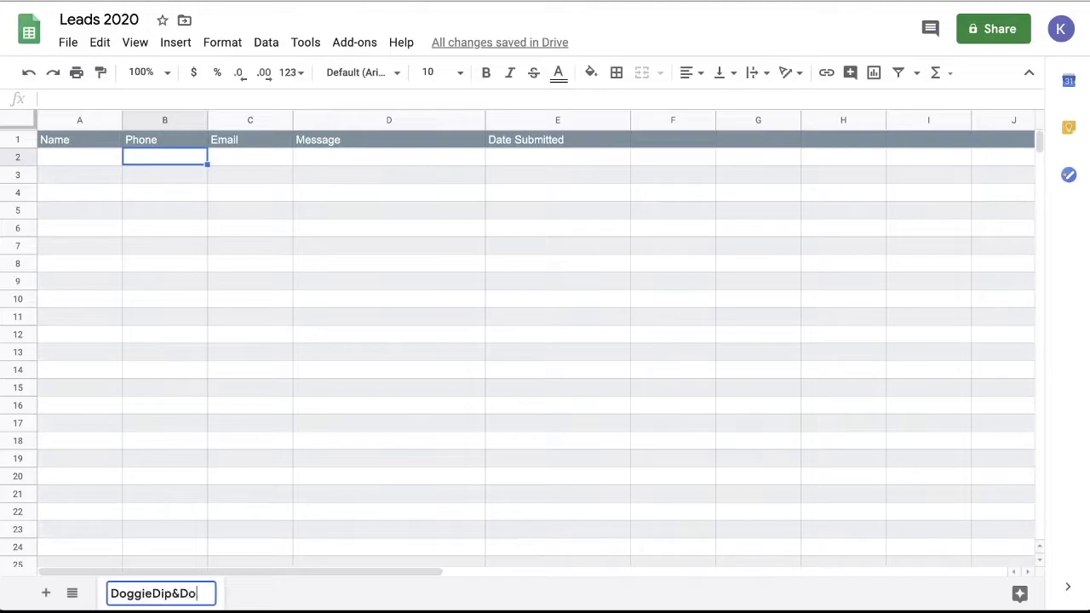
pyautogui.click(241, 596)
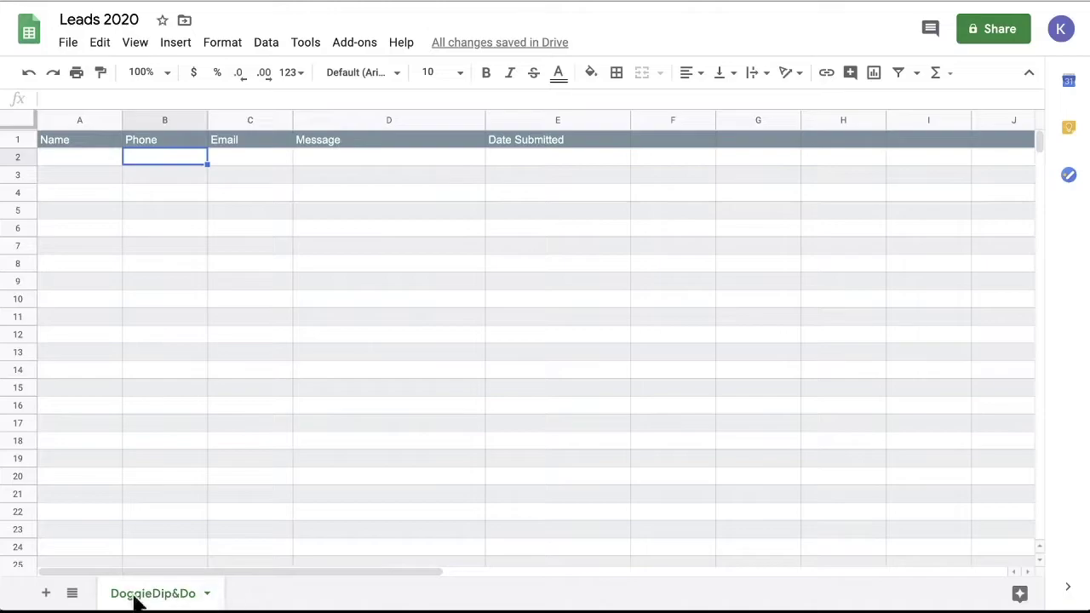
# Add an empty Sheet2 and return to the DoggieDip&Do tab
pyautogui.click(45, 593)
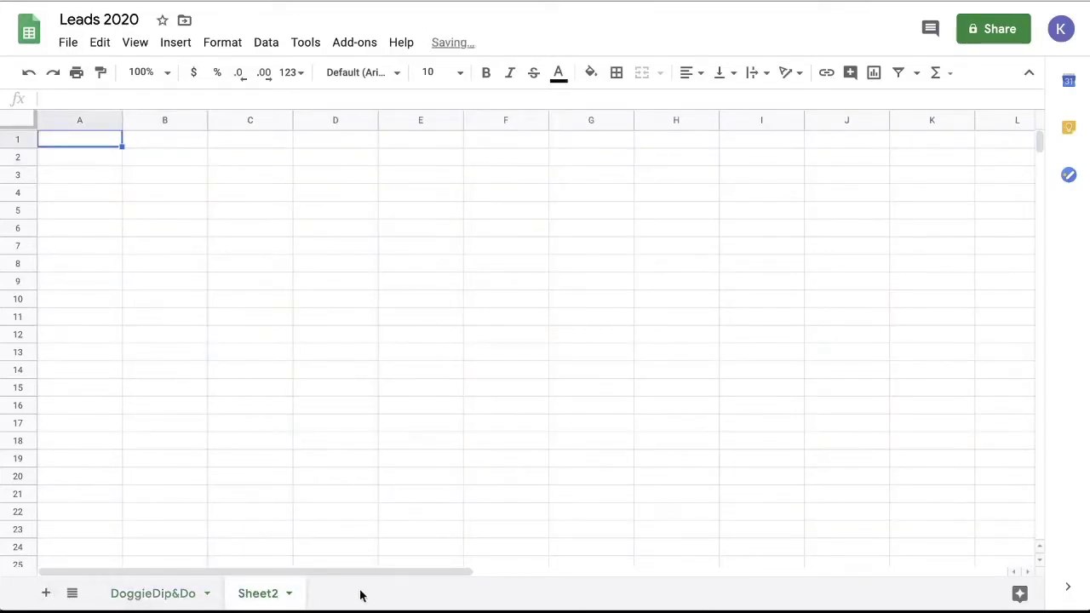
pyautogui.click(166, 599)
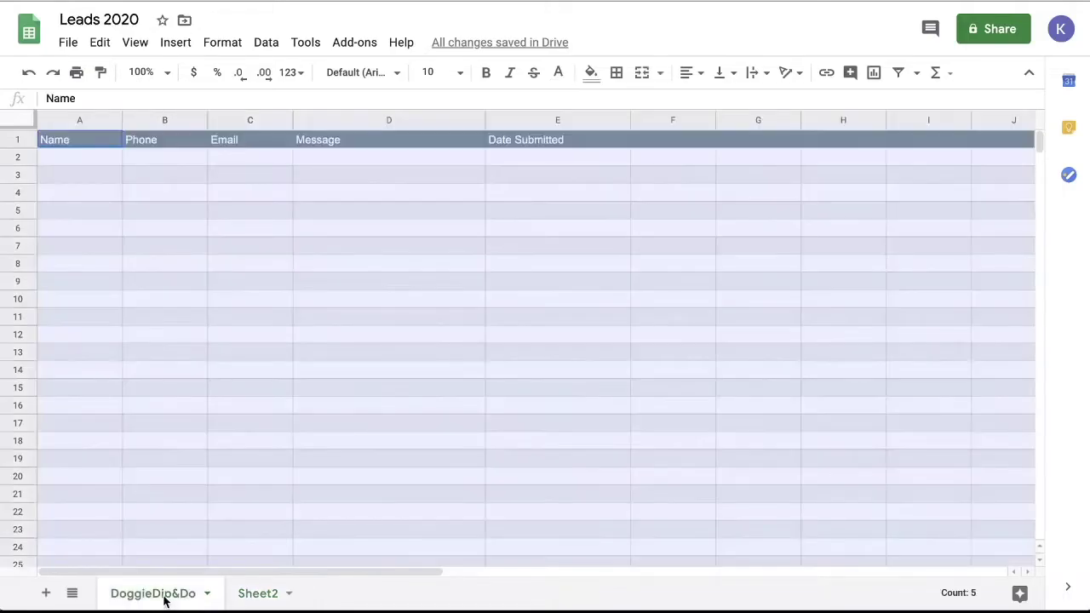
pyautogui.click(168, 425)
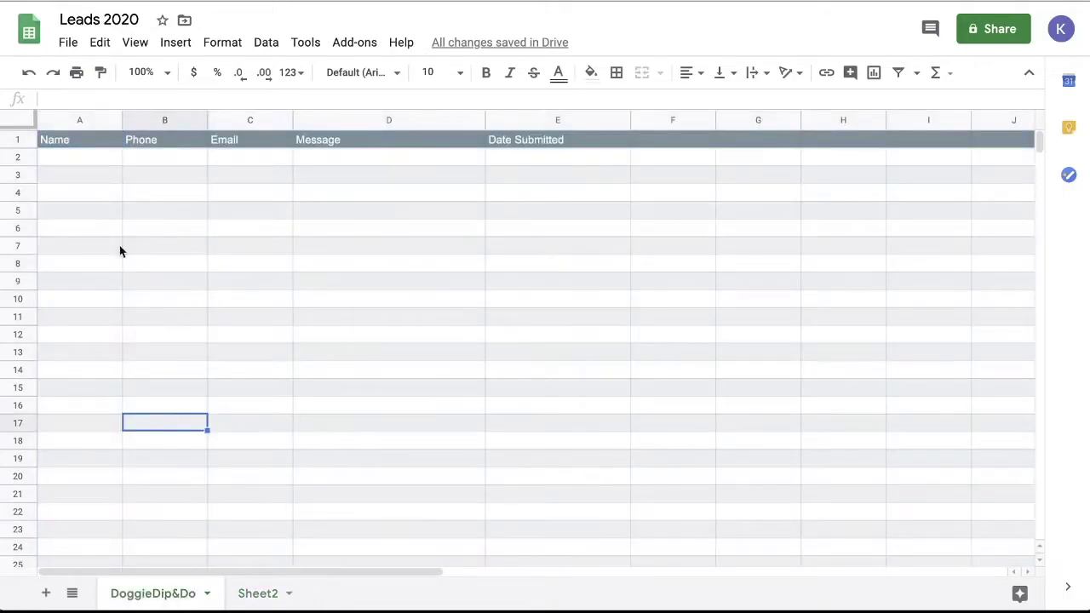
pyautogui.click(196, 317)
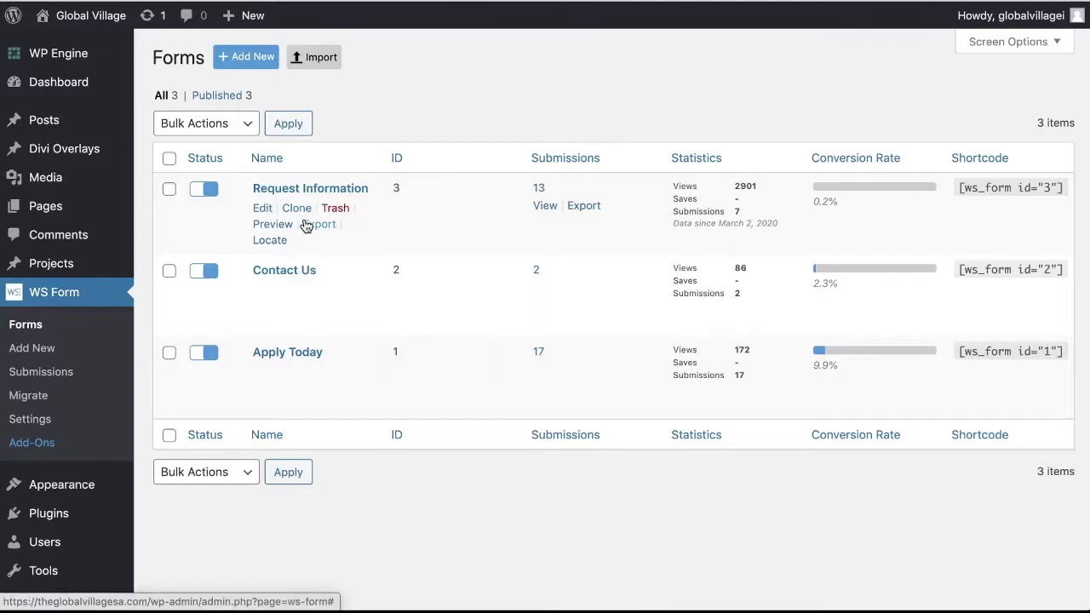
# Go to WS Form's Forms list showing Request Information, Contact Us and Apply Today
pyautogui.click(312, 227)
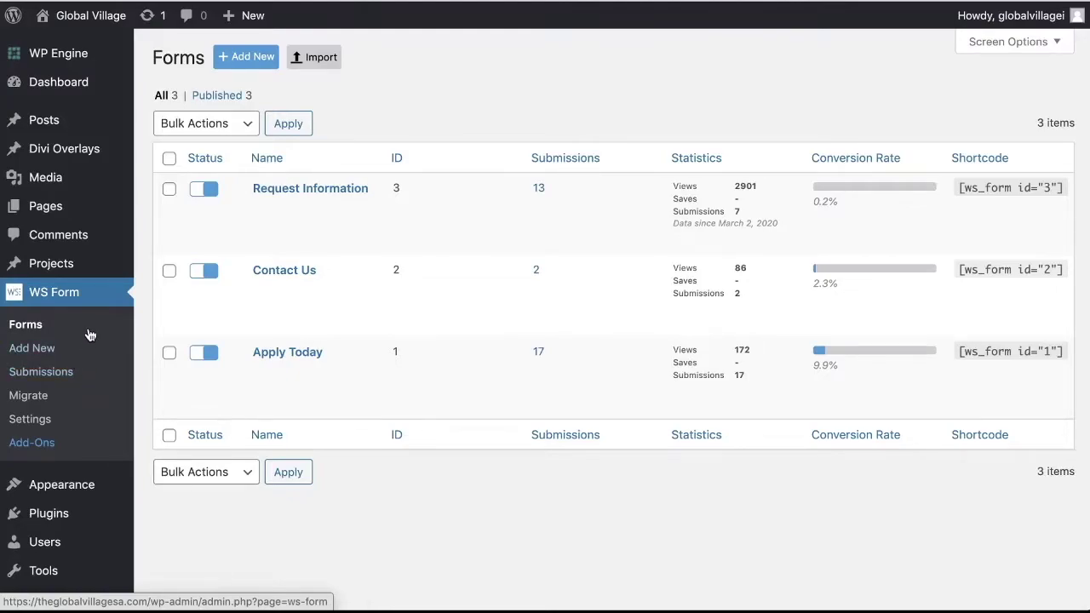
# Add a new form from the Google Sheets templates, built from Leads 2020's DoggieDip&Do sheet
pyautogui.click(34, 355)
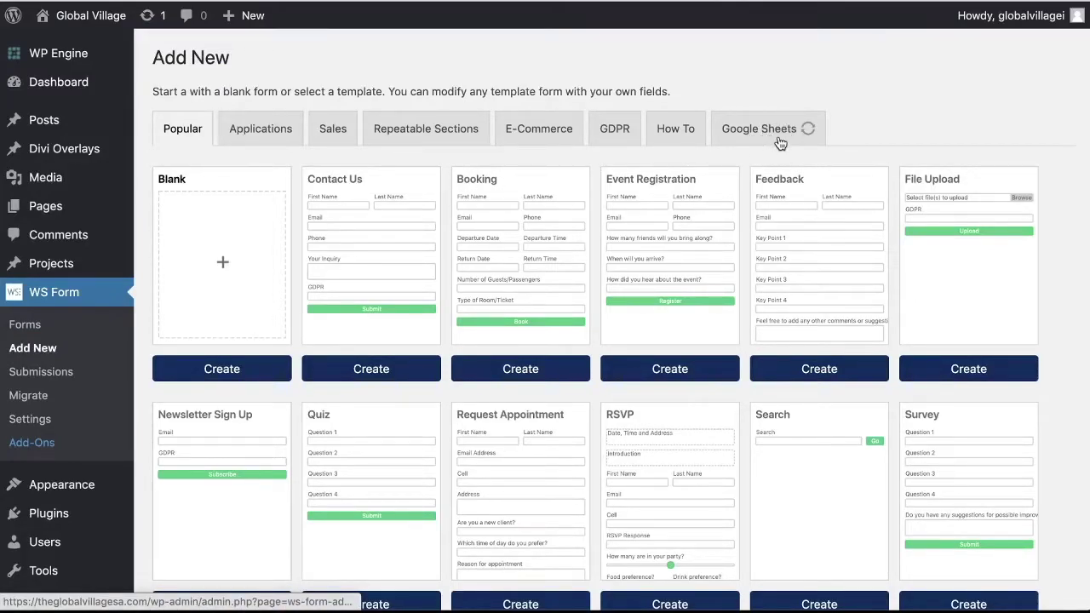
pyautogui.click(809, 135)
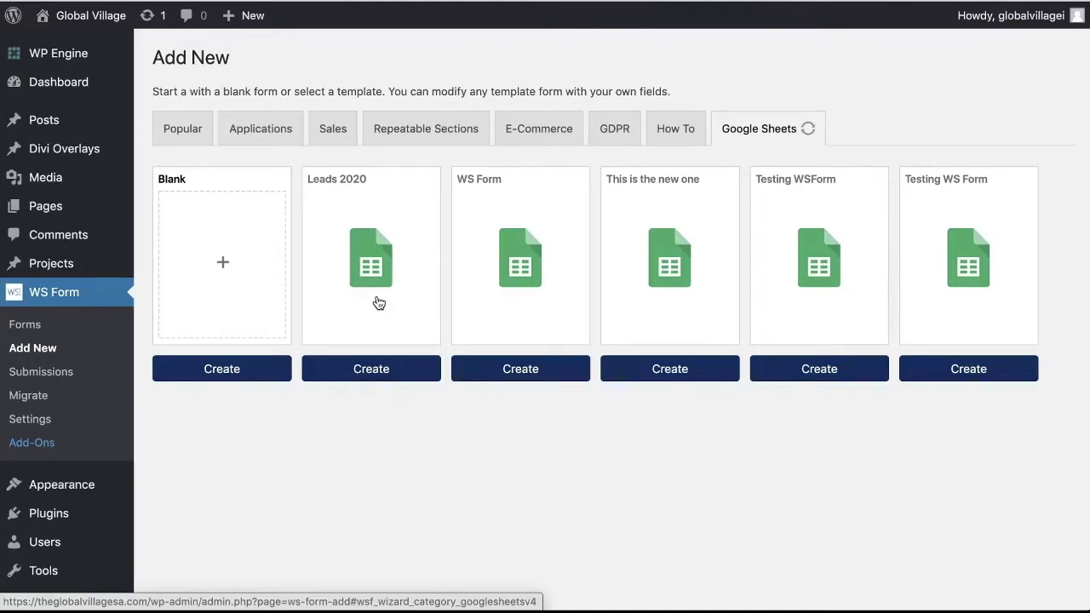
pyautogui.click(378, 375)
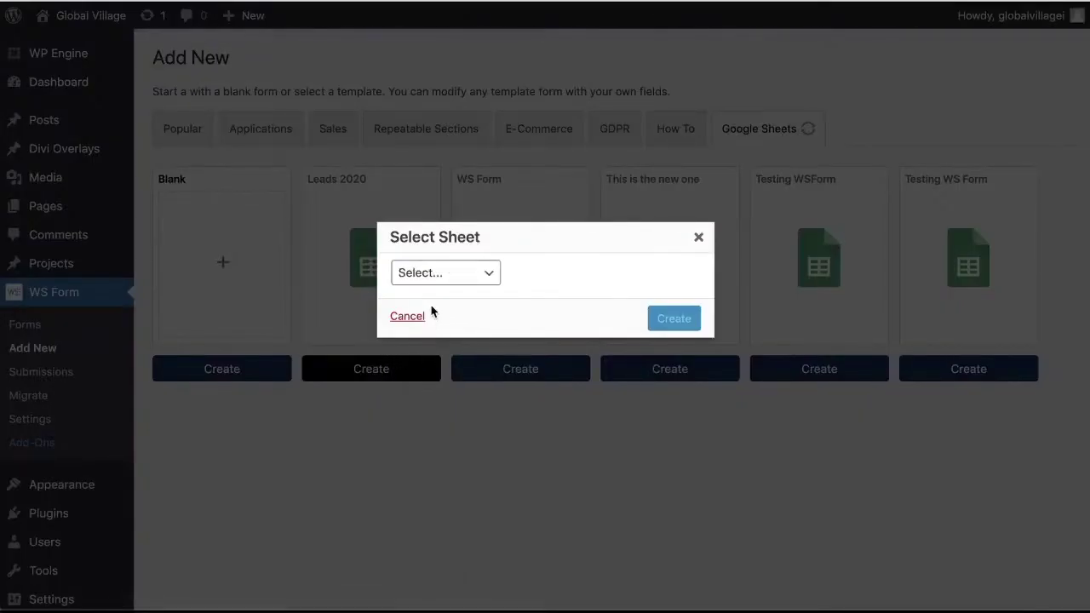
pyautogui.click(478, 281)
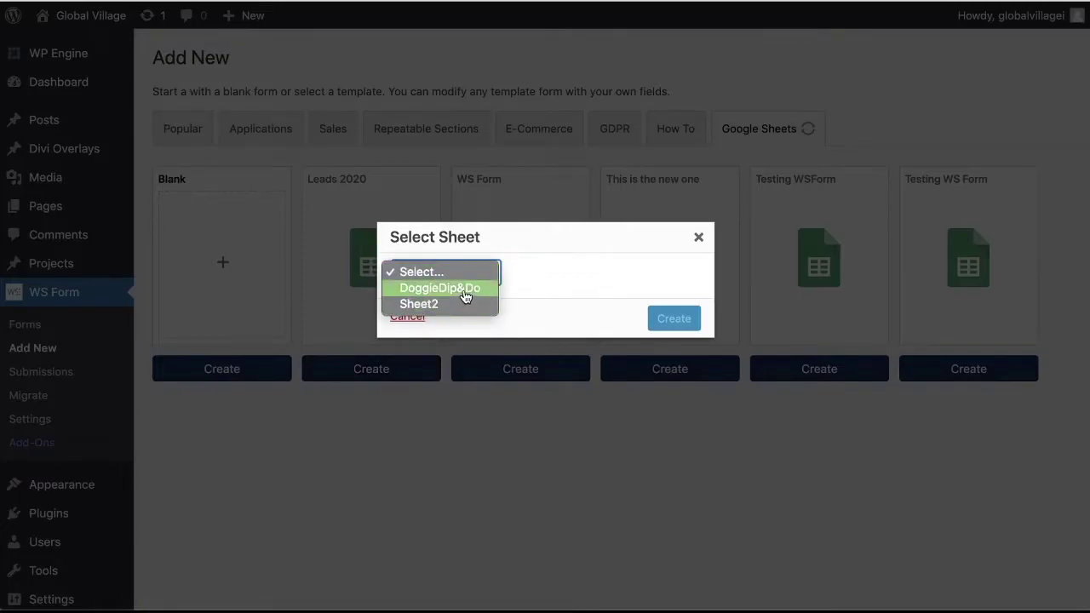
pyautogui.click(466, 290)
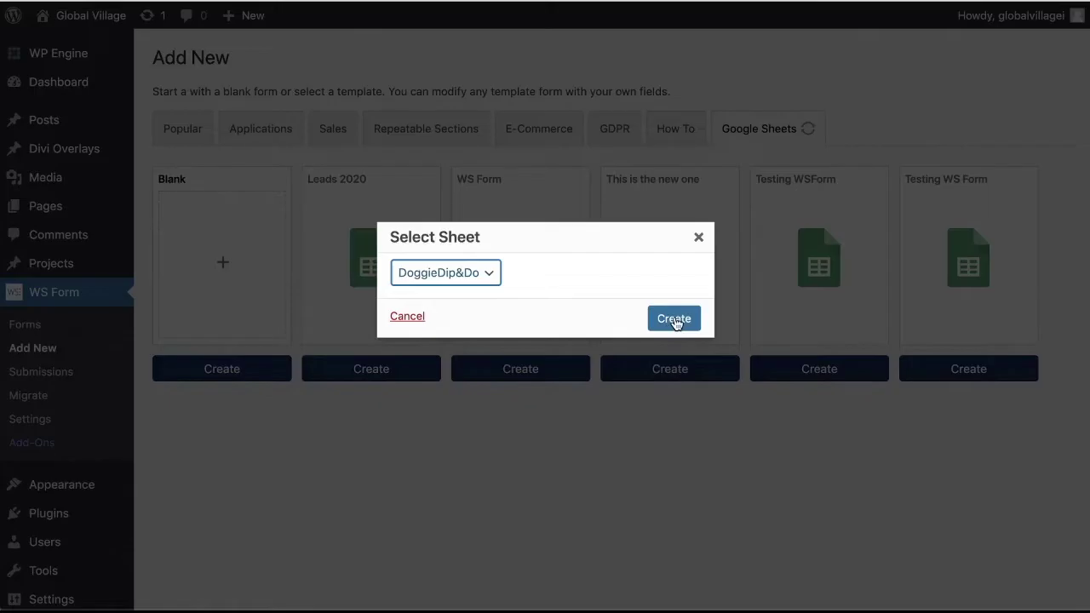
pyautogui.click(676, 320)
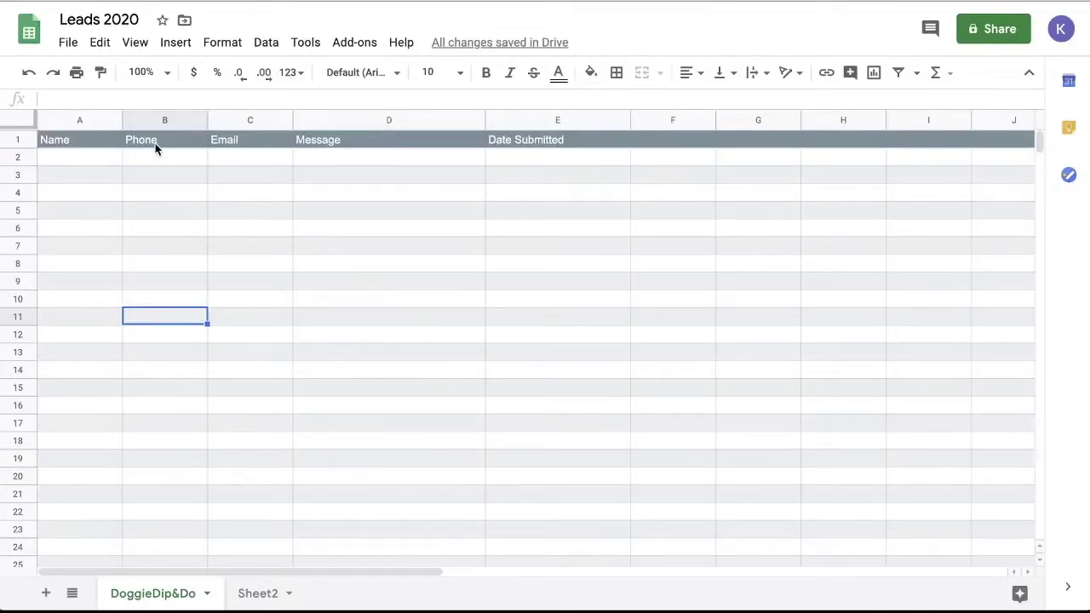
pyautogui.click(161, 148)
pyautogui.click(224, 143)
pyautogui.click(353, 144)
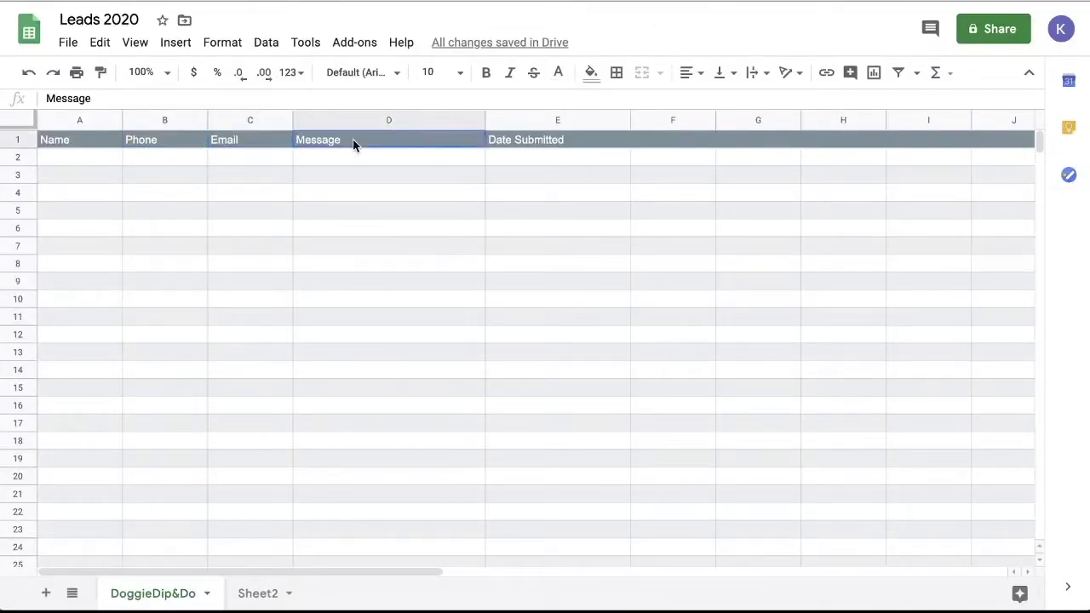
pyautogui.click(534, 148)
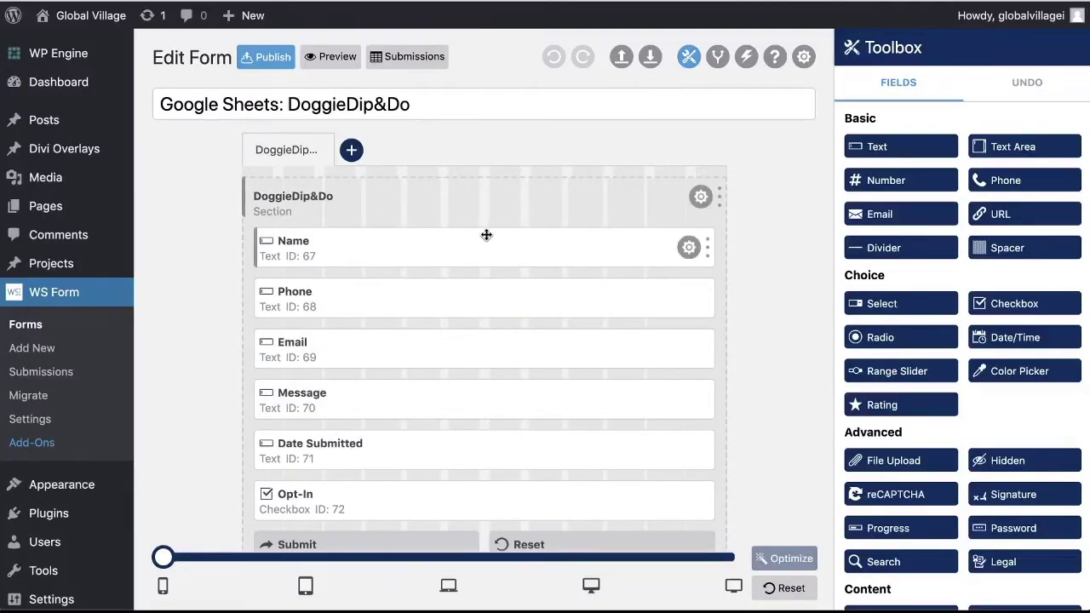
# Delete the Reset button and move the Submit button to the form's centre
pyautogui.scroll(-1, 482, 243)
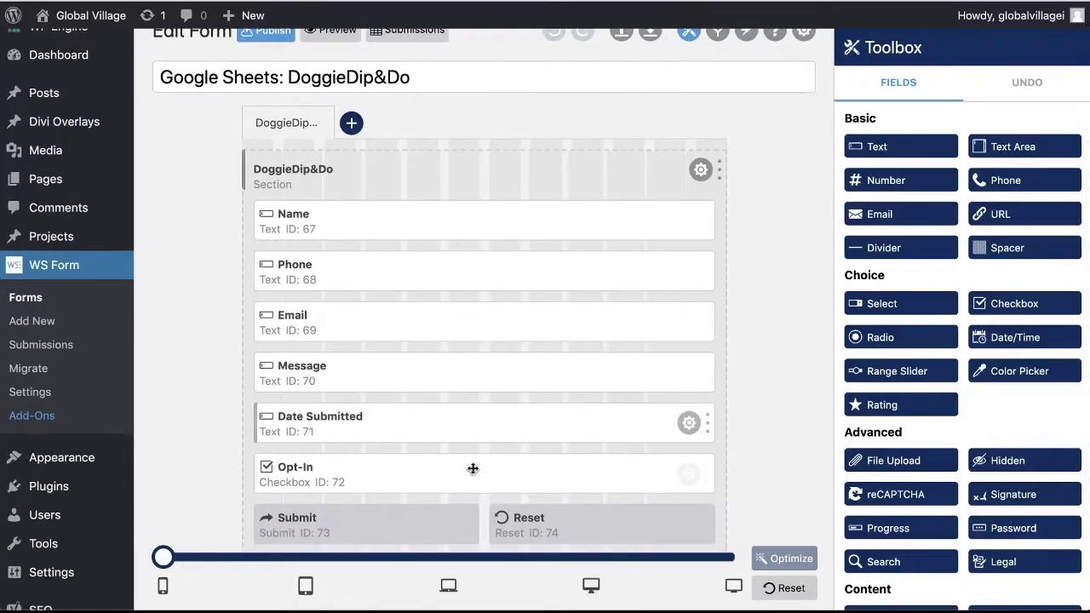
pyautogui.scroll(-2, 476, 460)
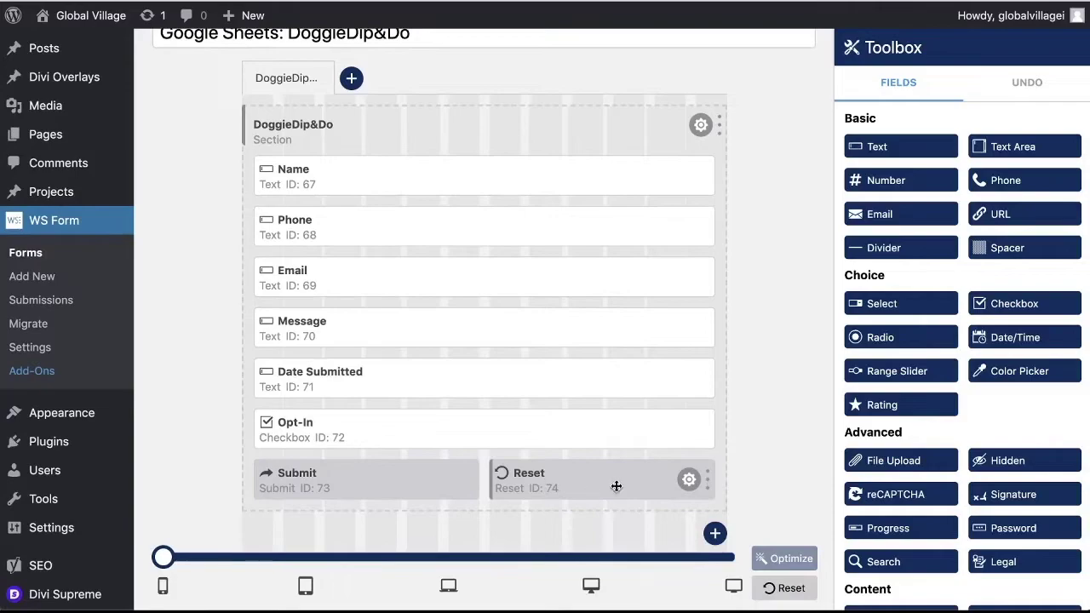
pyautogui.click(688, 480)
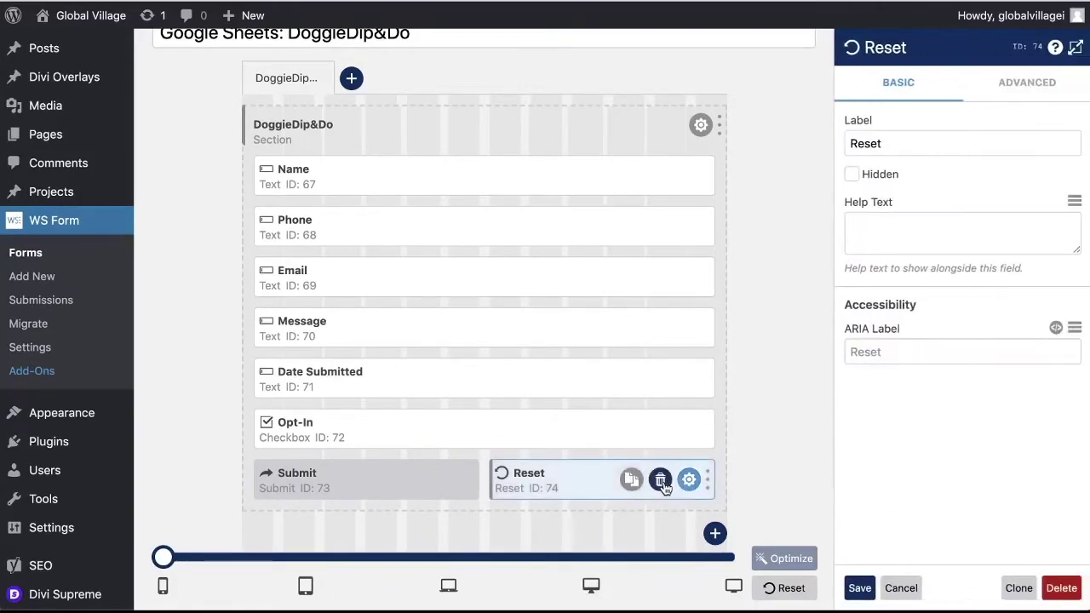
pyautogui.click(662, 479)
pyautogui.click(619, 439)
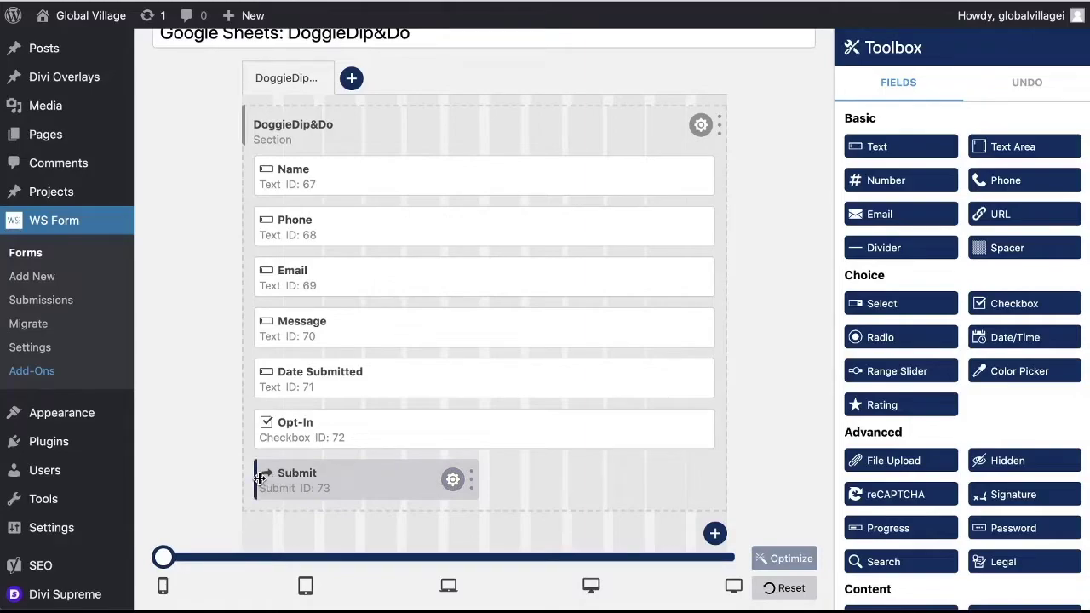
pyautogui.moveTo(267, 480); pyautogui.dragTo(382, 482)
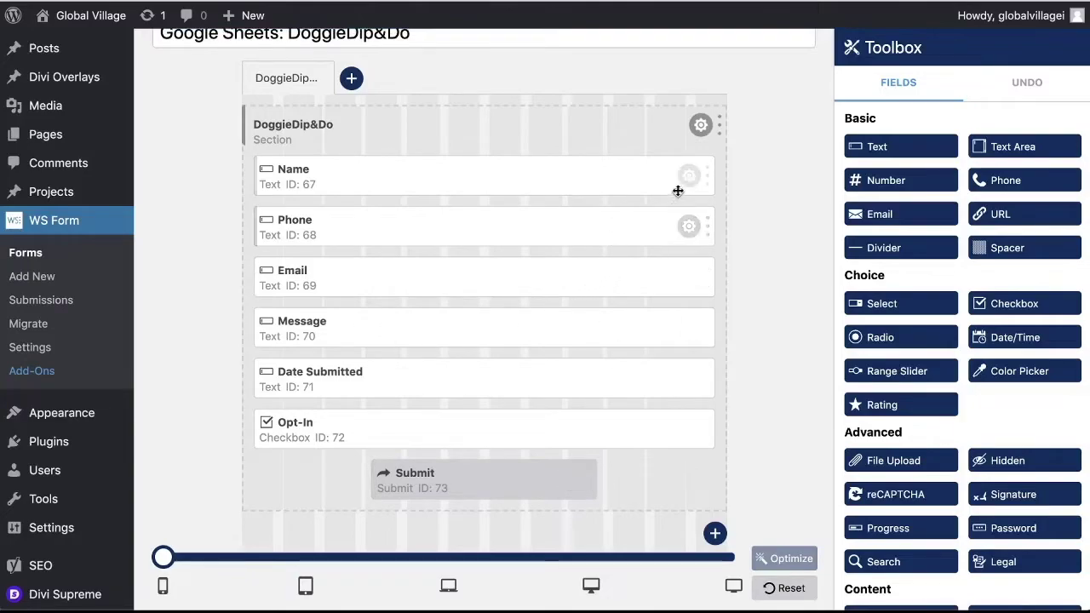
# Make the Name field required and save the change
pyautogui.click(689, 176)
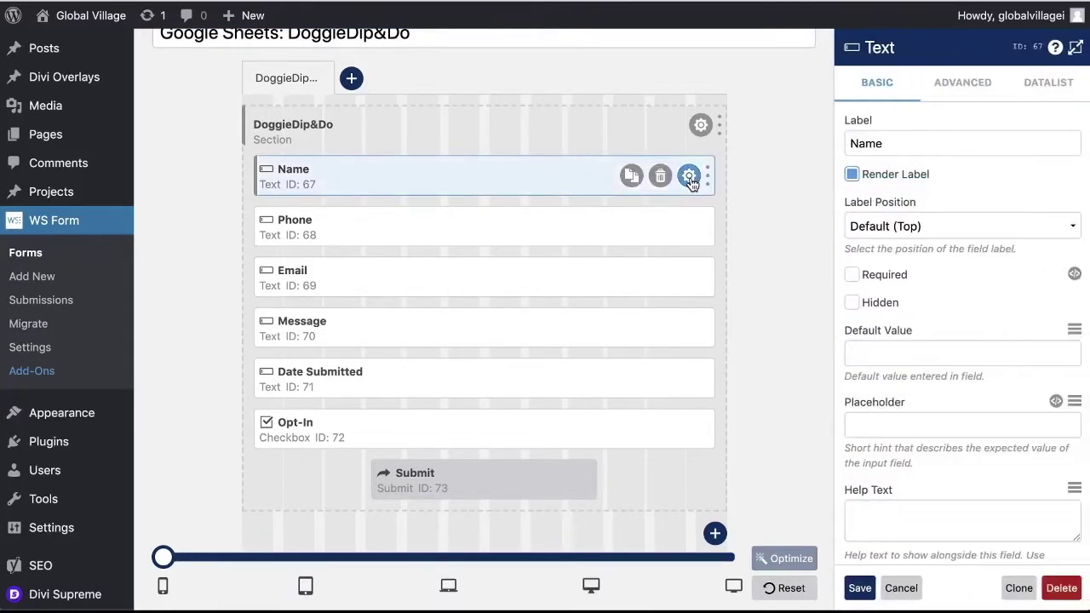
pyautogui.click(853, 275)
pyautogui.click(860, 587)
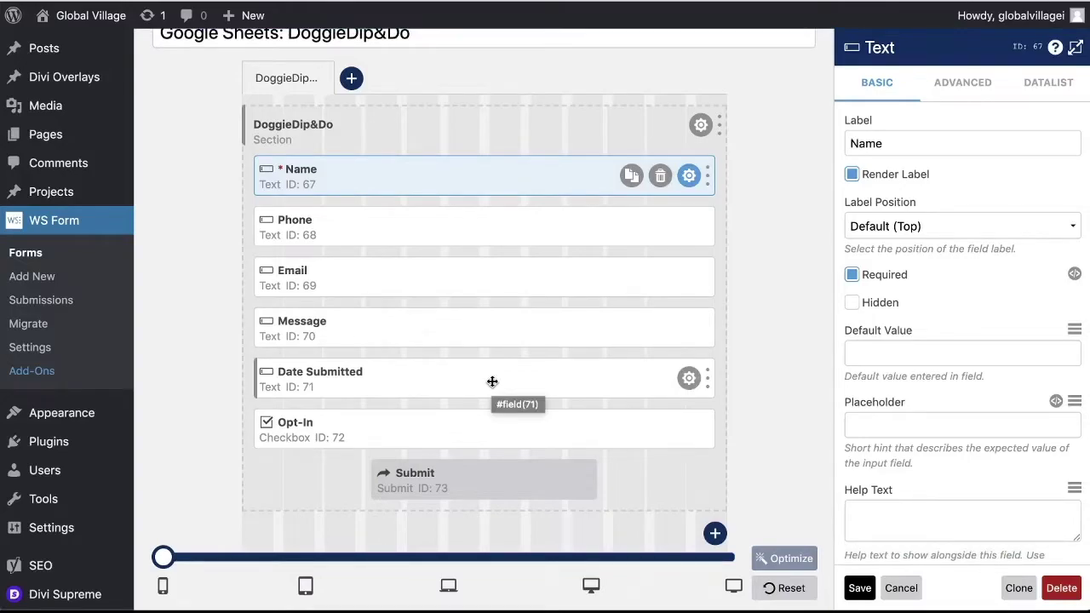
# Set the Date Submitted field to hidden
pyautogui.click(689, 378)
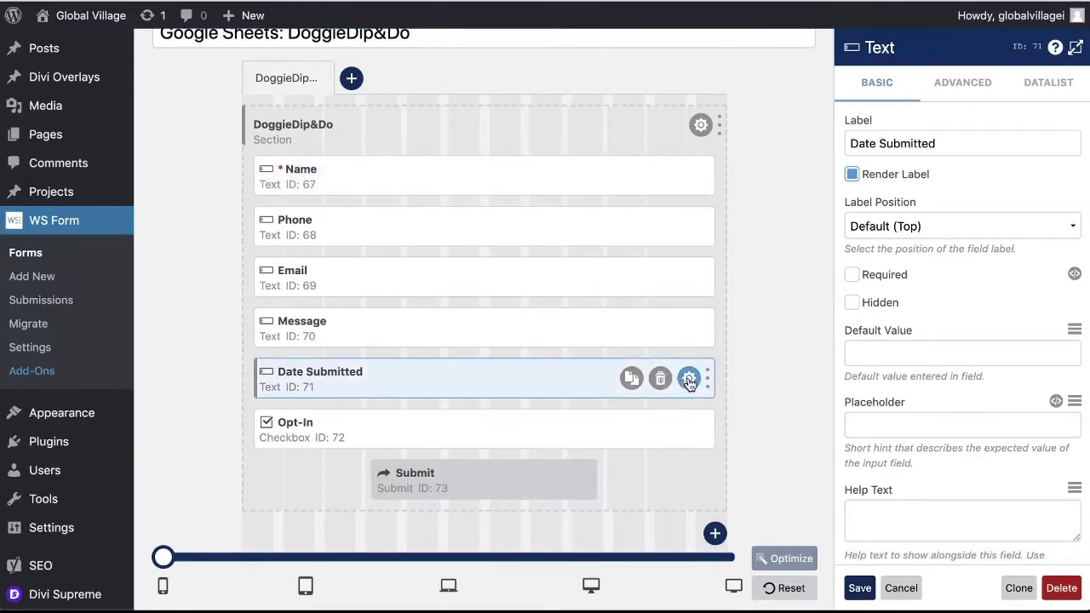
pyautogui.click(853, 303)
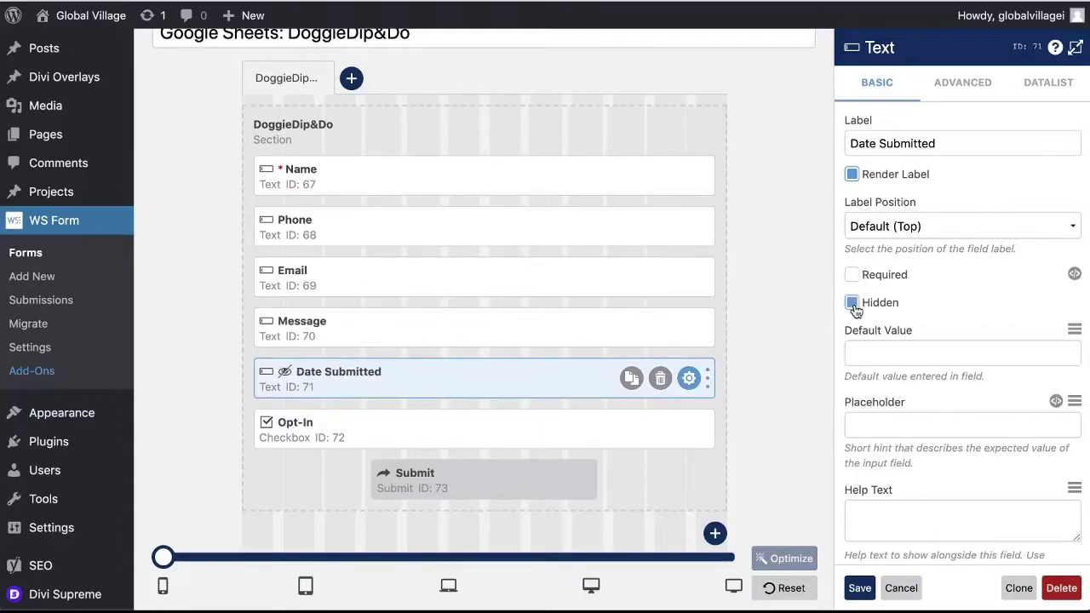
pyautogui.click(907, 359)
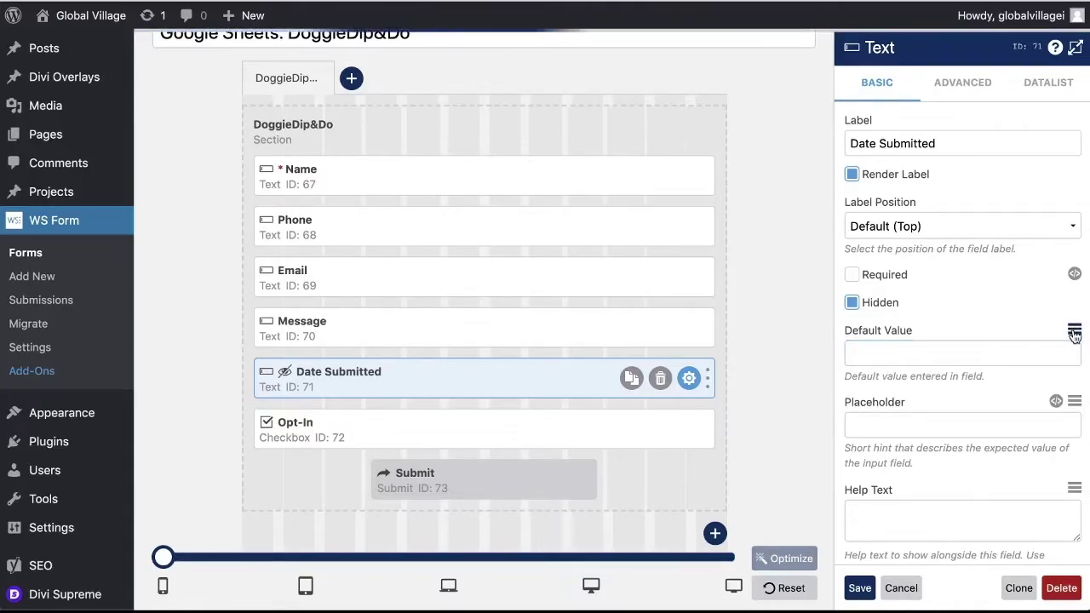
# Insert the Blog: Current Date variable (#blog_date) as Date Submitted's default value and save
pyautogui.click(1075, 332)
pyautogui.scroll(-4, 963, 457)
pyautogui.scroll(-7, 963, 459)
pyautogui.scroll(-4, 962, 459)
pyautogui.scroll(6, 963, 459)
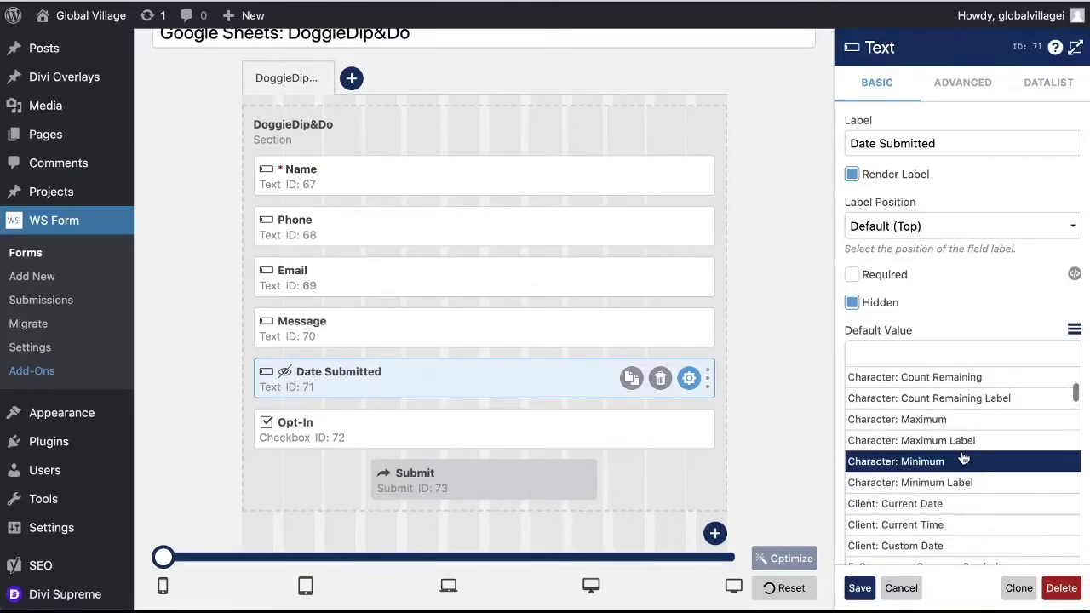
pyautogui.scroll(2, 962, 457)
pyautogui.scroll(1, 963, 457)
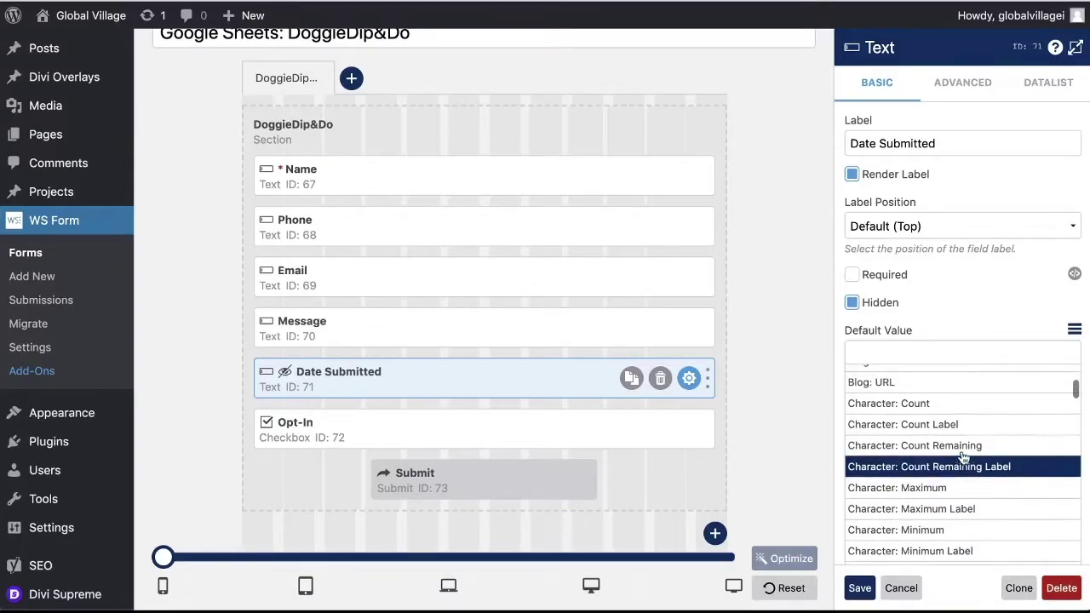
pyautogui.scroll(-3, 962, 451)
pyautogui.scroll(5, 963, 459)
pyautogui.scroll(6, 963, 459)
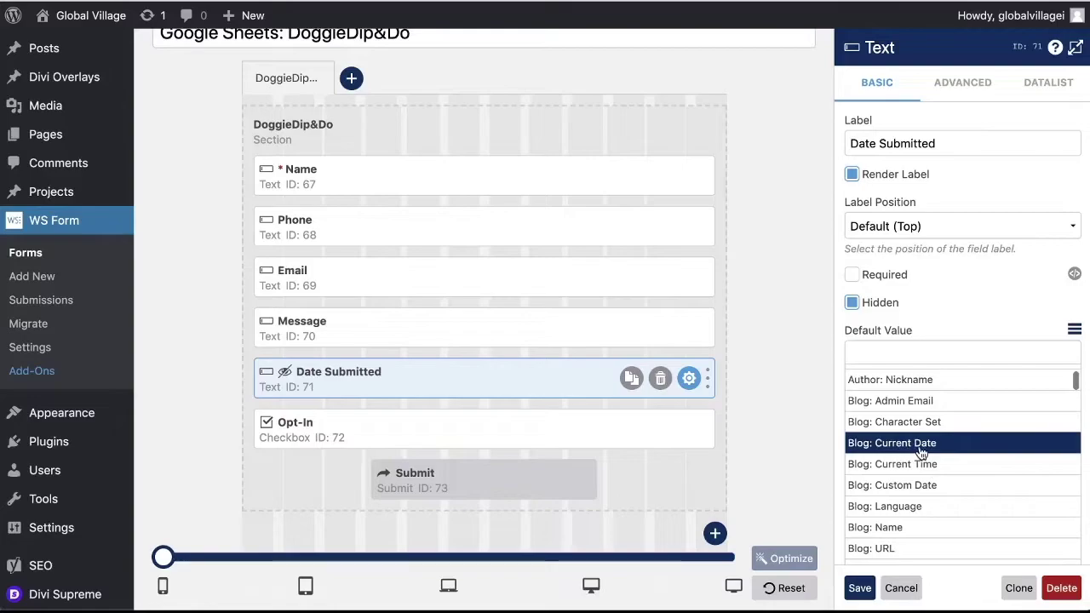
pyautogui.click(921, 453)
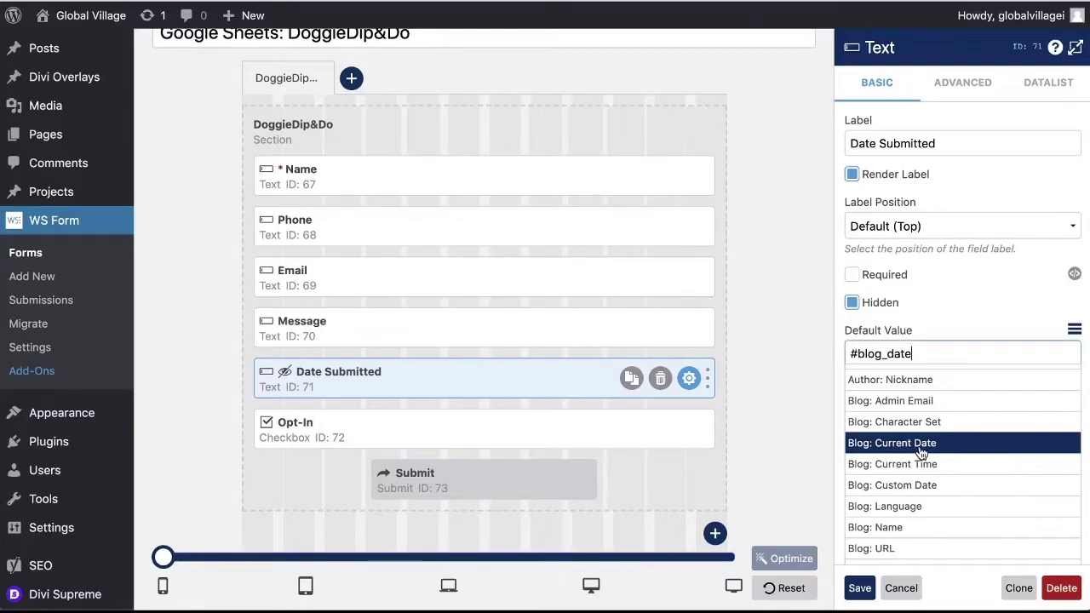
pyautogui.click(1075, 332)
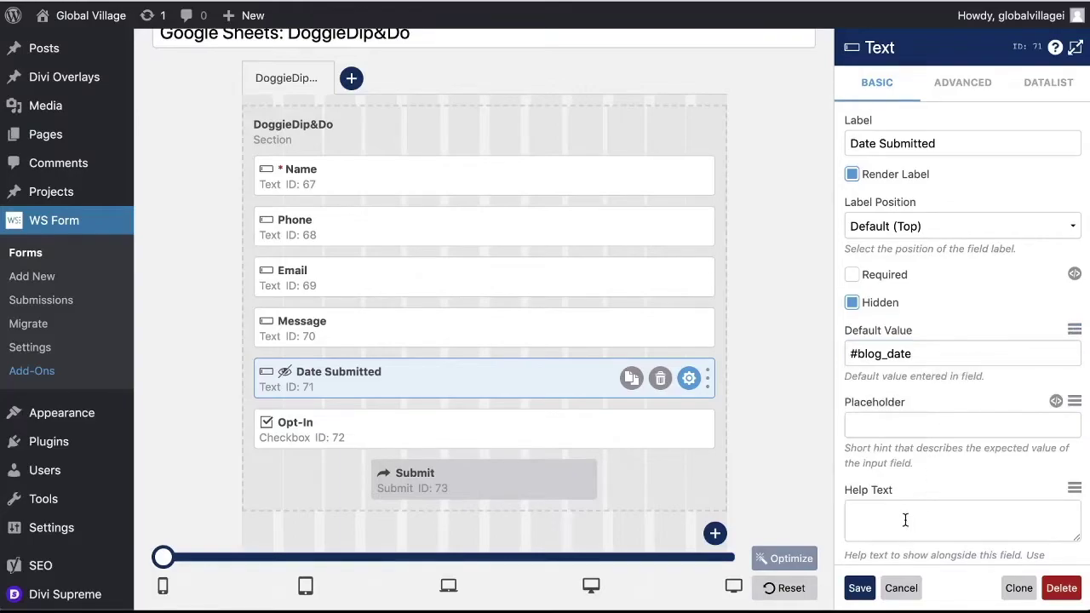
pyautogui.scroll(-5, 905, 520)
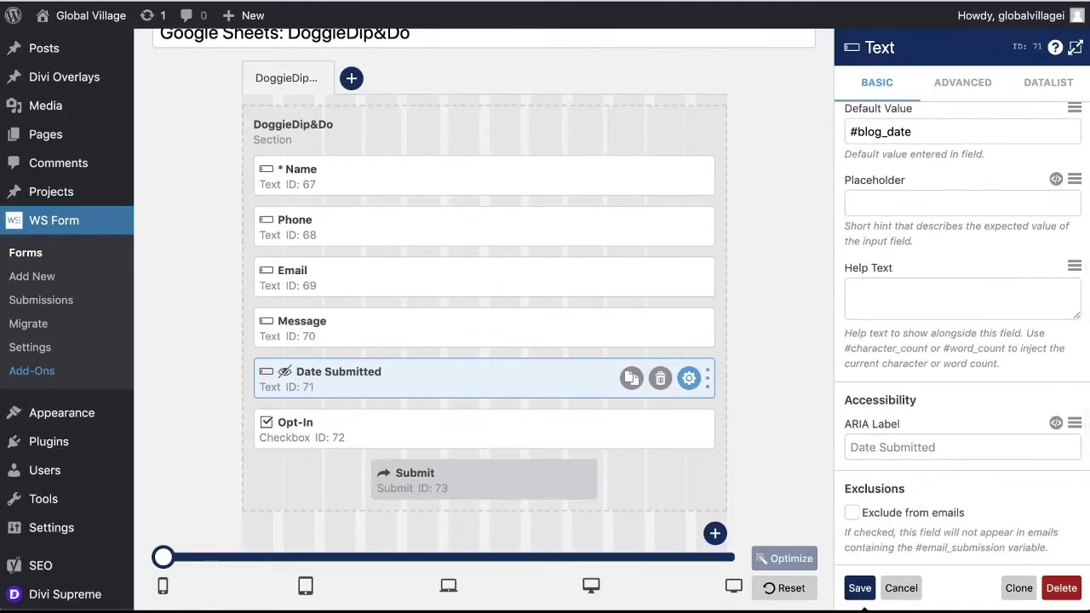
pyautogui.click(860, 589)
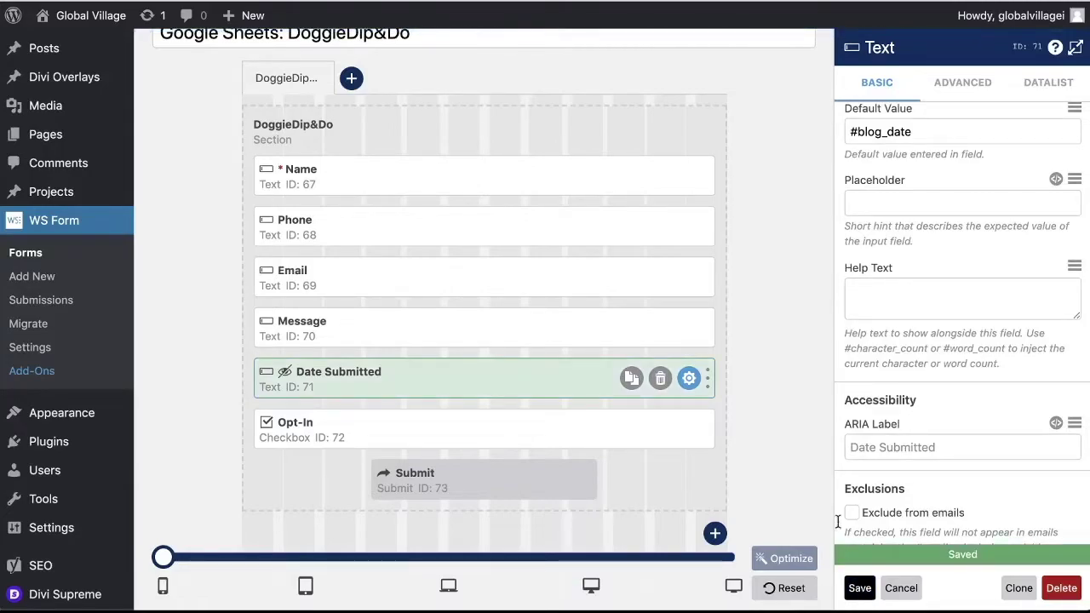
pyautogui.scroll(3, 755, 270)
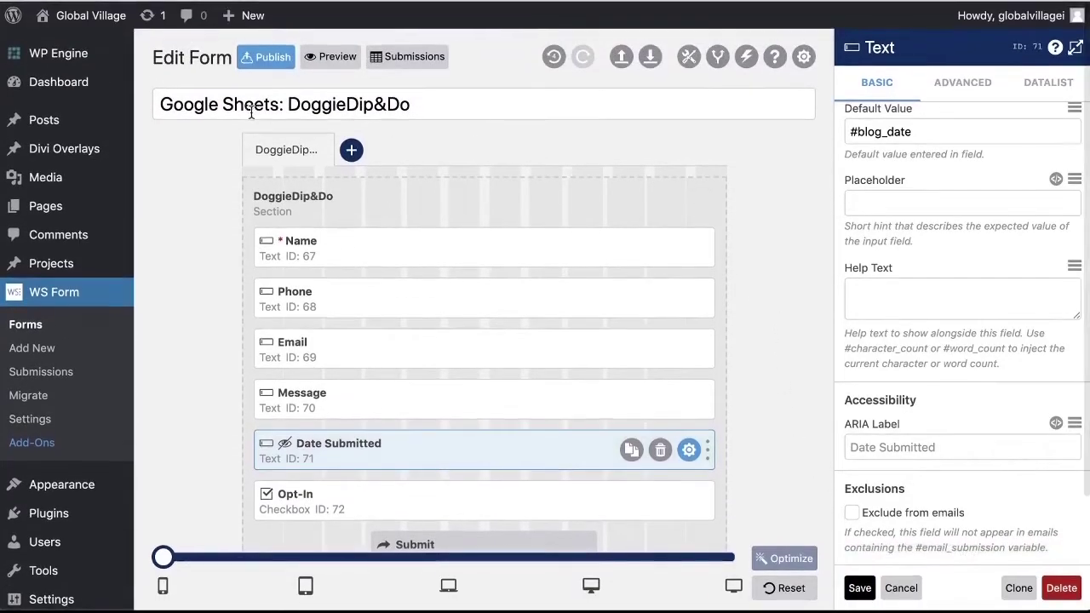
# Publish the form and fill in the preview's name, email and message fields
pyautogui.click(266, 66)
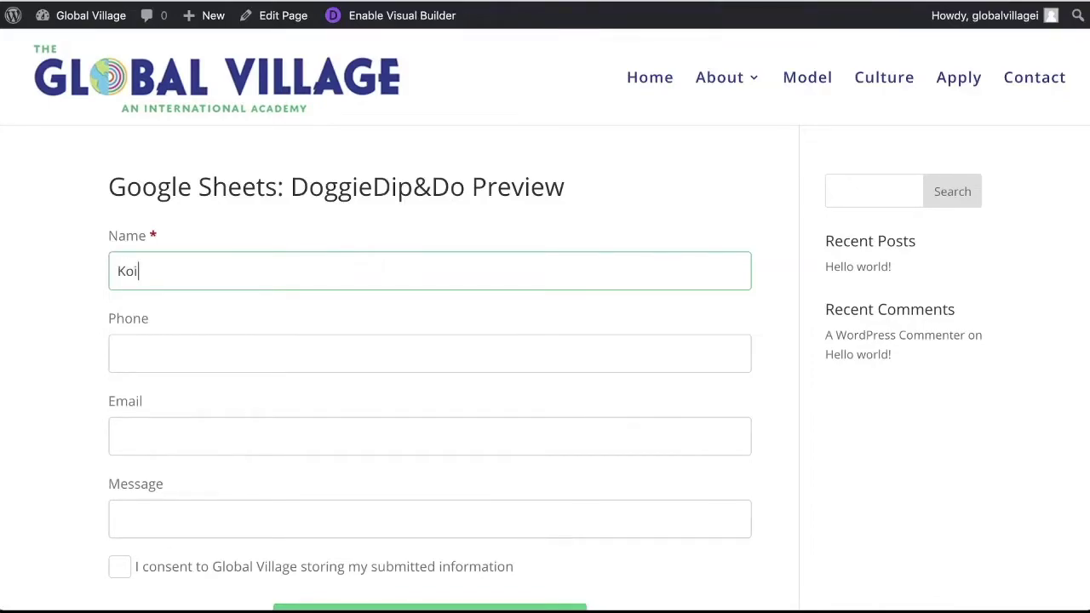
pyautogui.press('Tab')
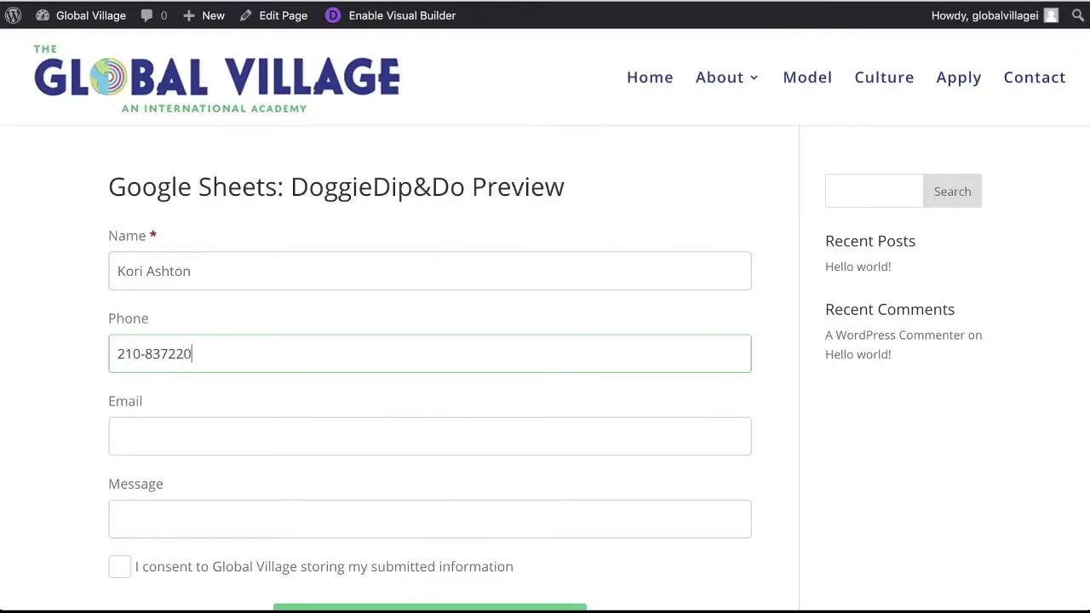
pyautogui.click(371, 432)
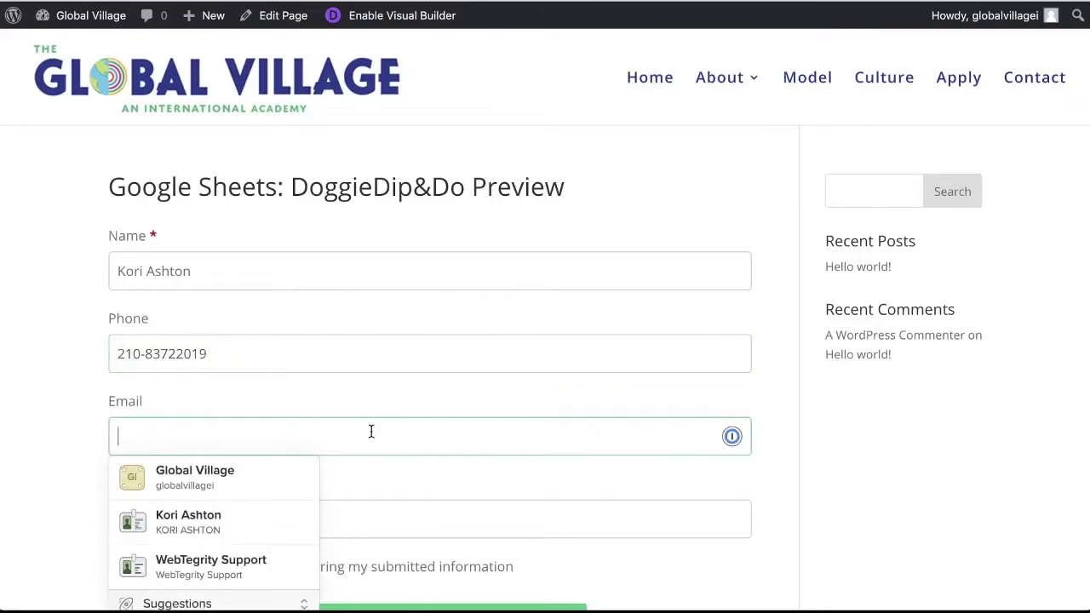
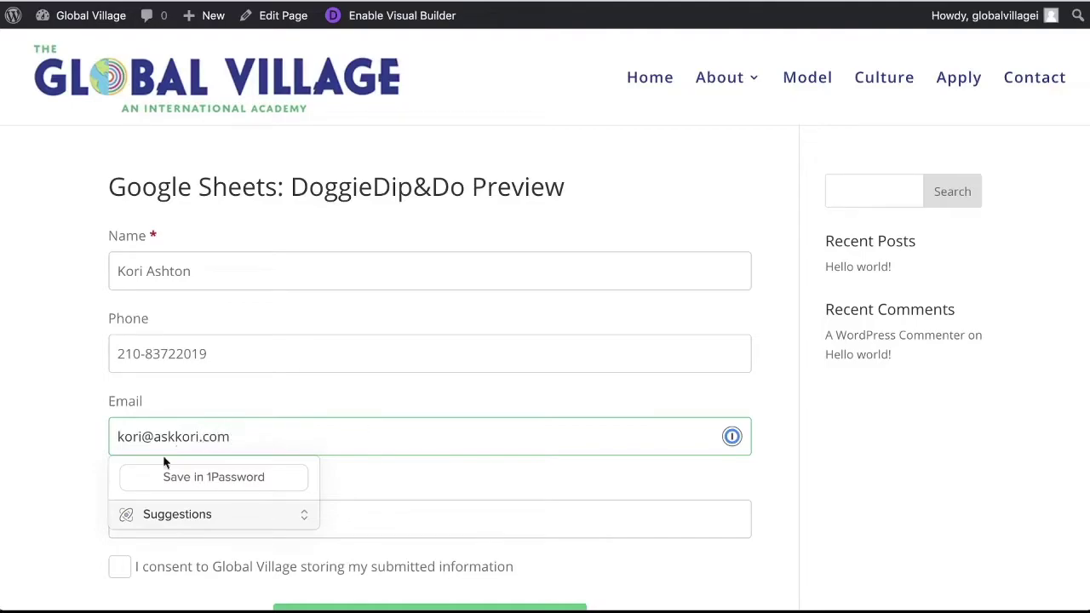
pyautogui.click(68, 449)
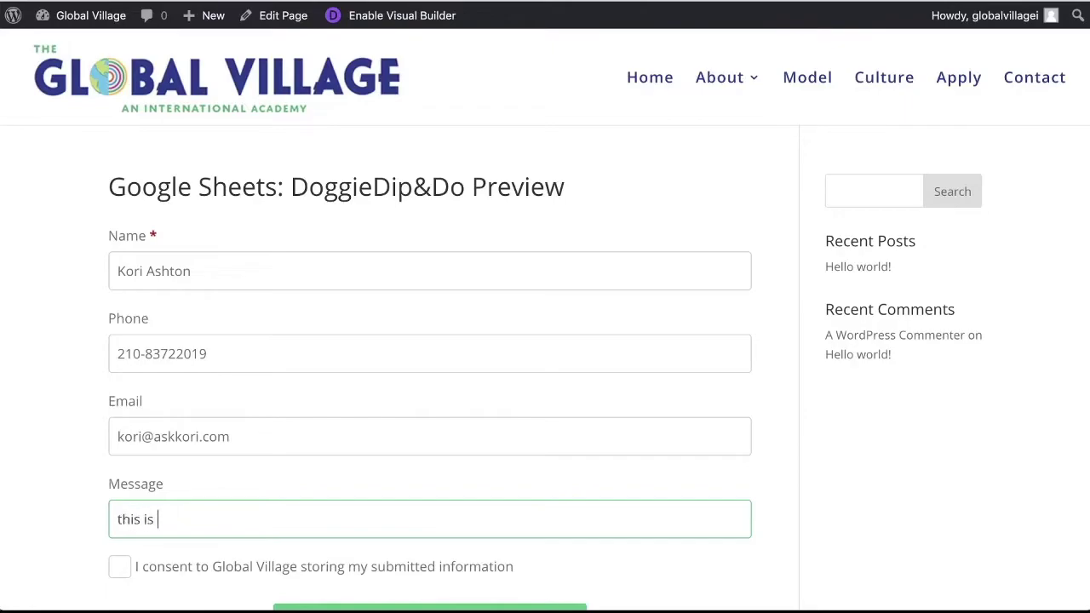
pyautogui.write('message to you')
# Tick the consent checkbox and submit the test inquiry
pyautogui.scroll(-3, 181, 504)
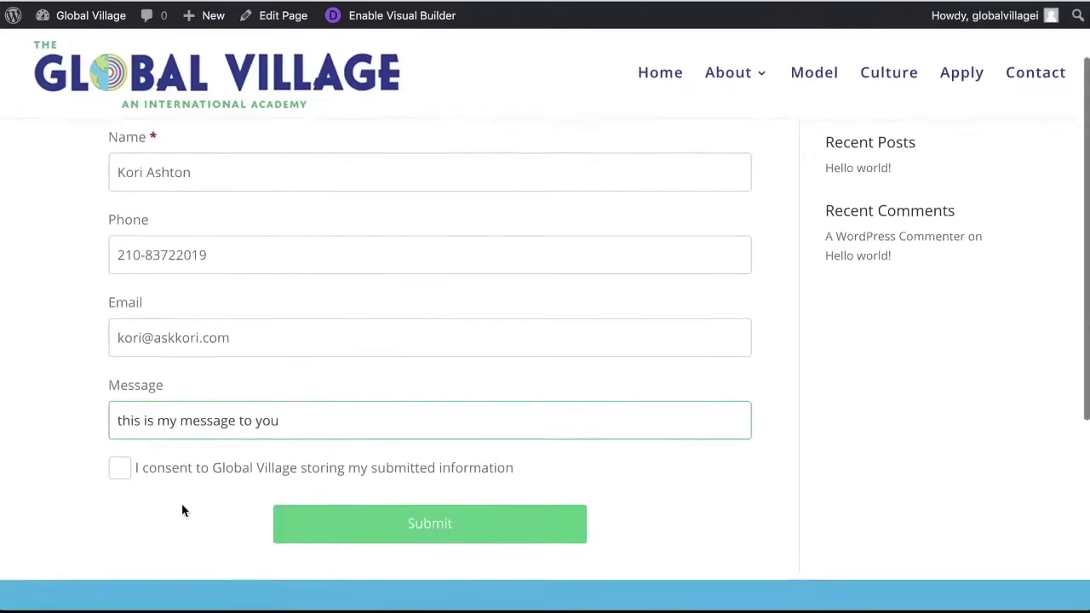
pyautogui.click(120, 440)
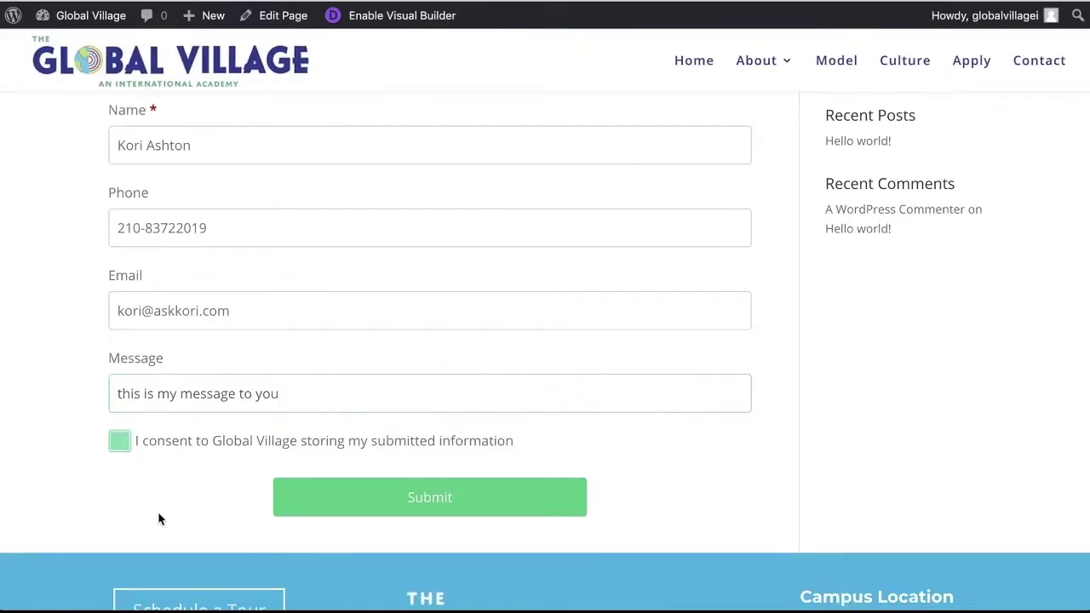
pyautogui.click(429, 511)
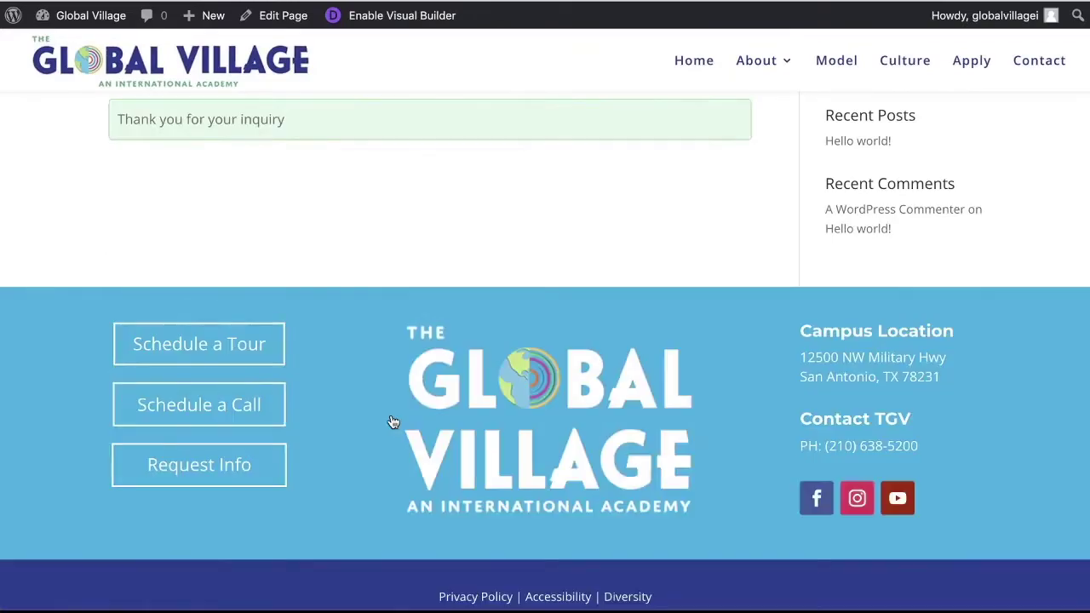
pyautogui.scroll(3, 392, 417)
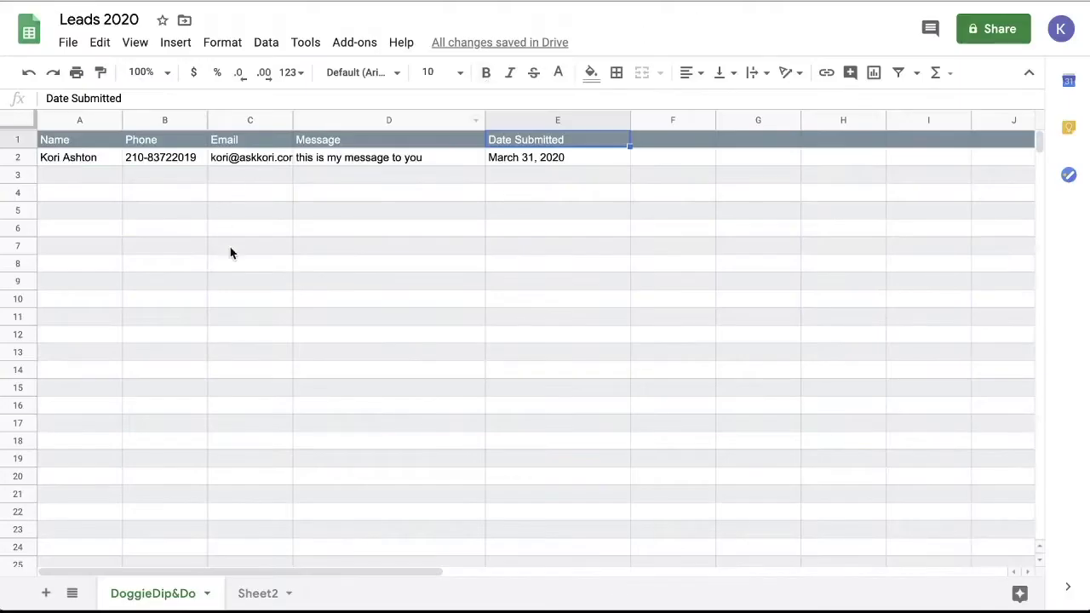
# Inspect the submitted name, phone, message and date in cells A2 to E2
pyautogui.click(92, 162)
pyautogui.click(150, 162)
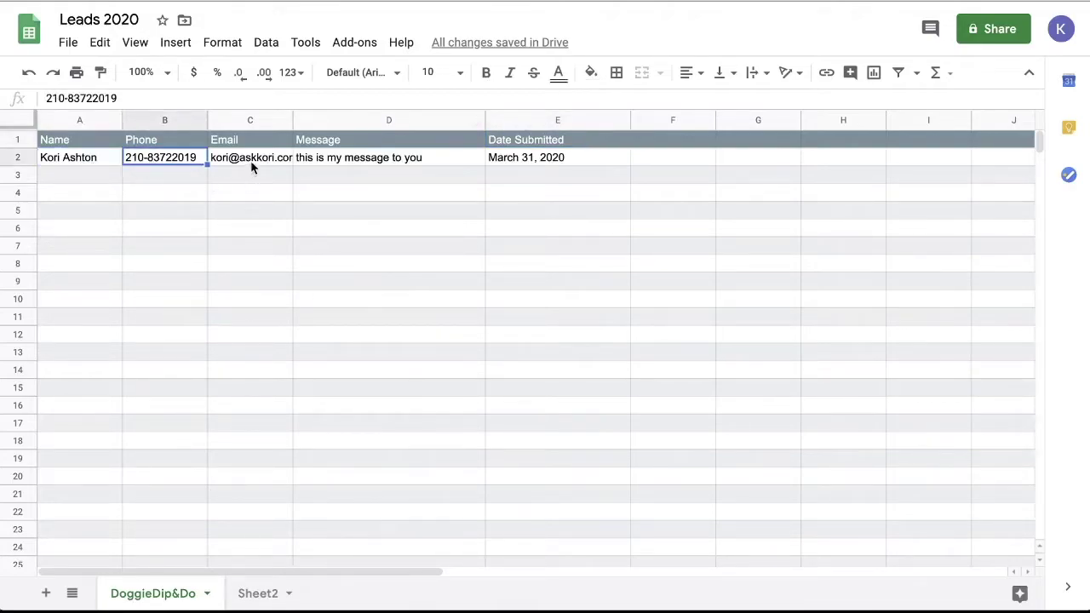
pyautogui.click(367, 162)
pyautogui.click(586, 164)
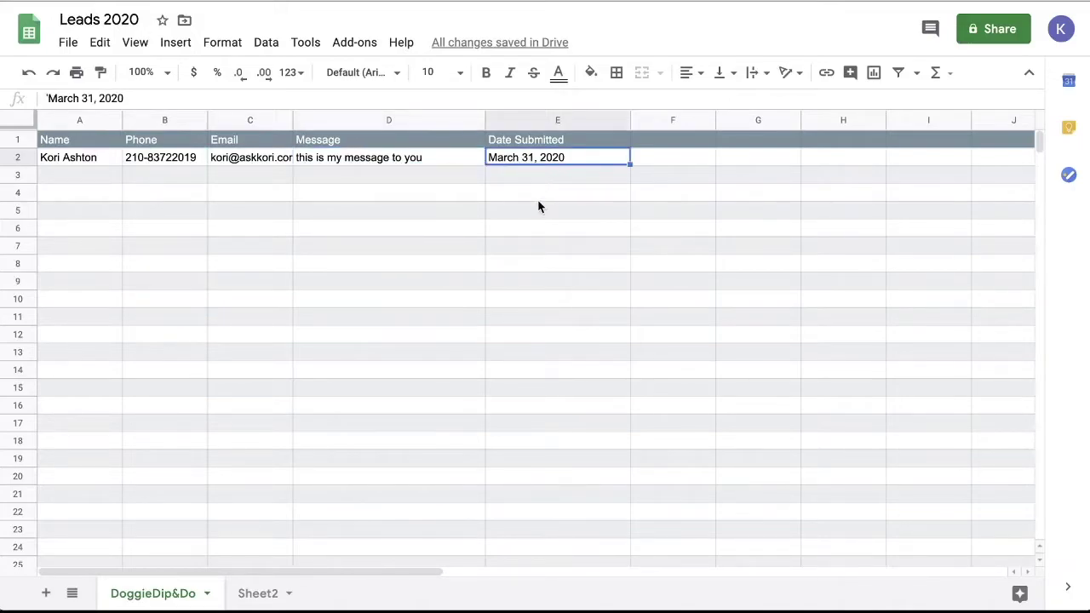
pyautogui.click(79, 176)
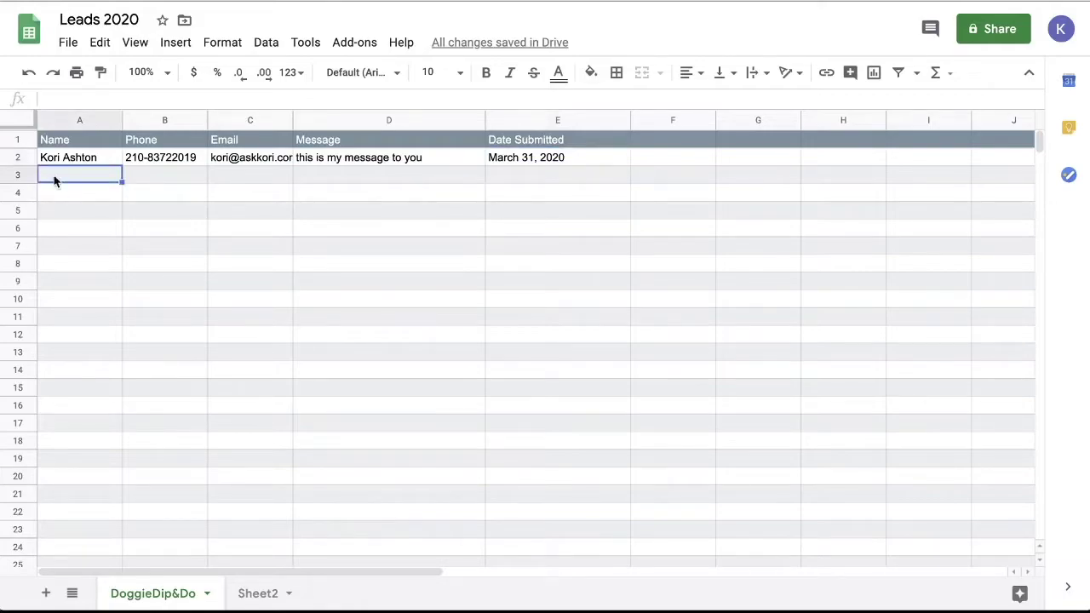
pyautogui.click(82, 228)
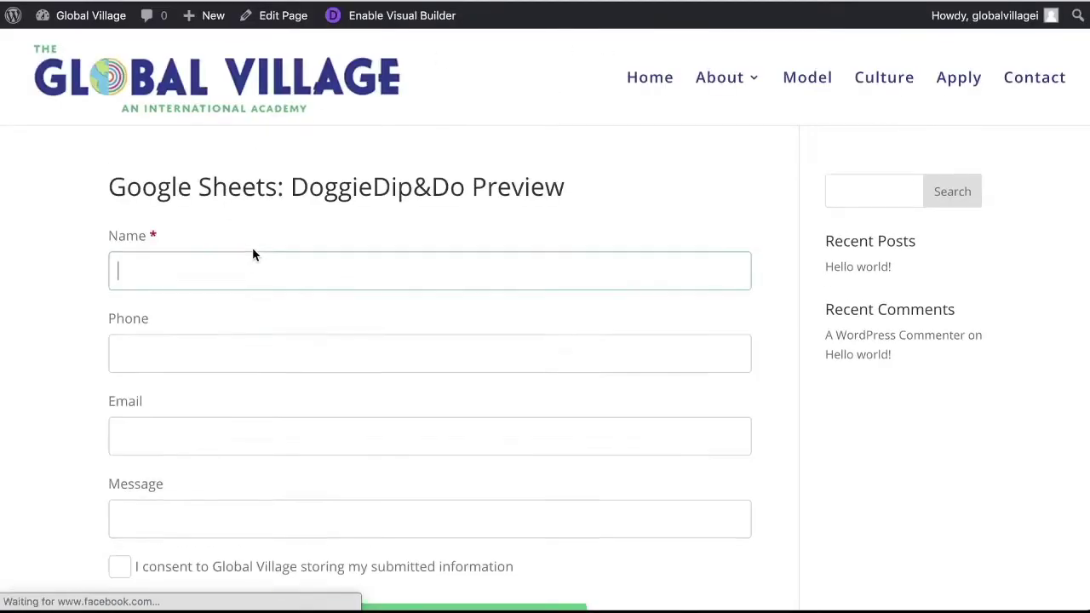
# Submit a second inquiry with name, email and message 'second message here', with consent ticked
pyautogui.press('Tab')
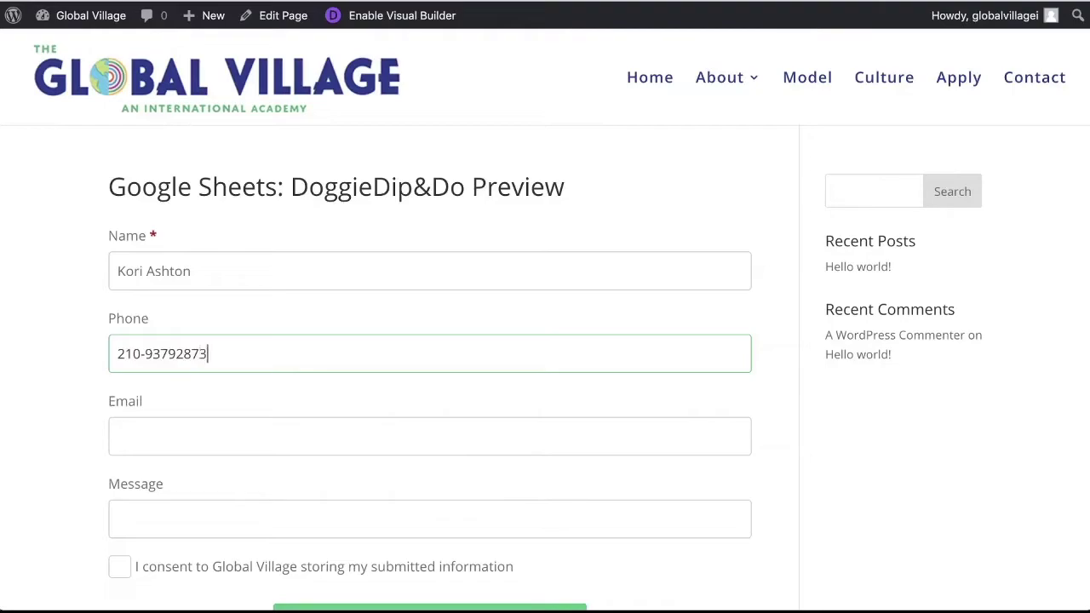
pyautogui.click(553, 518)
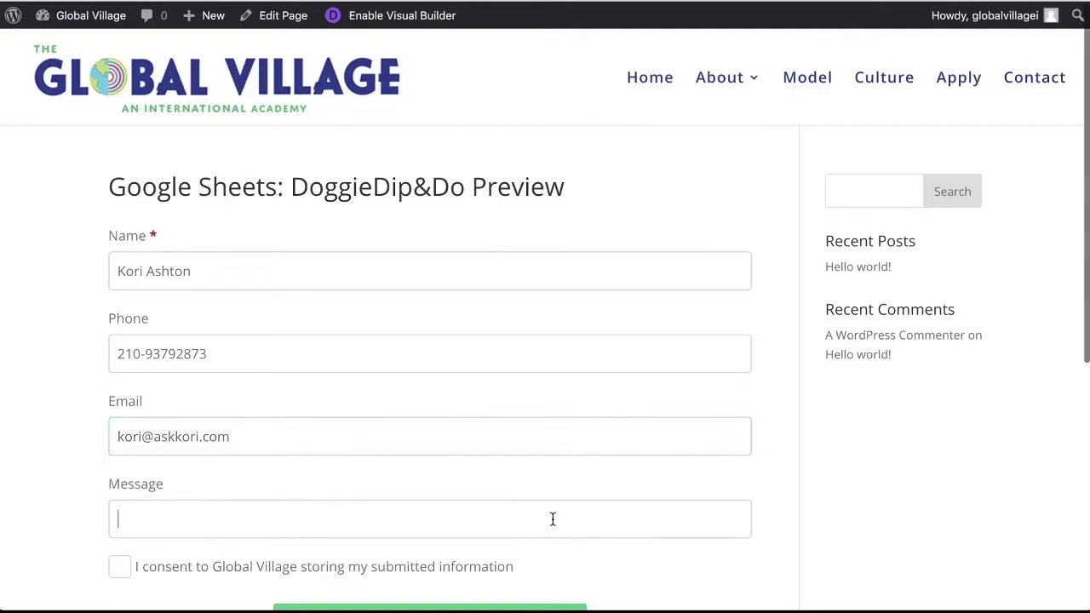
pyautogui.write('second message here')
pyautogui.scroll(-3, 357, 481)
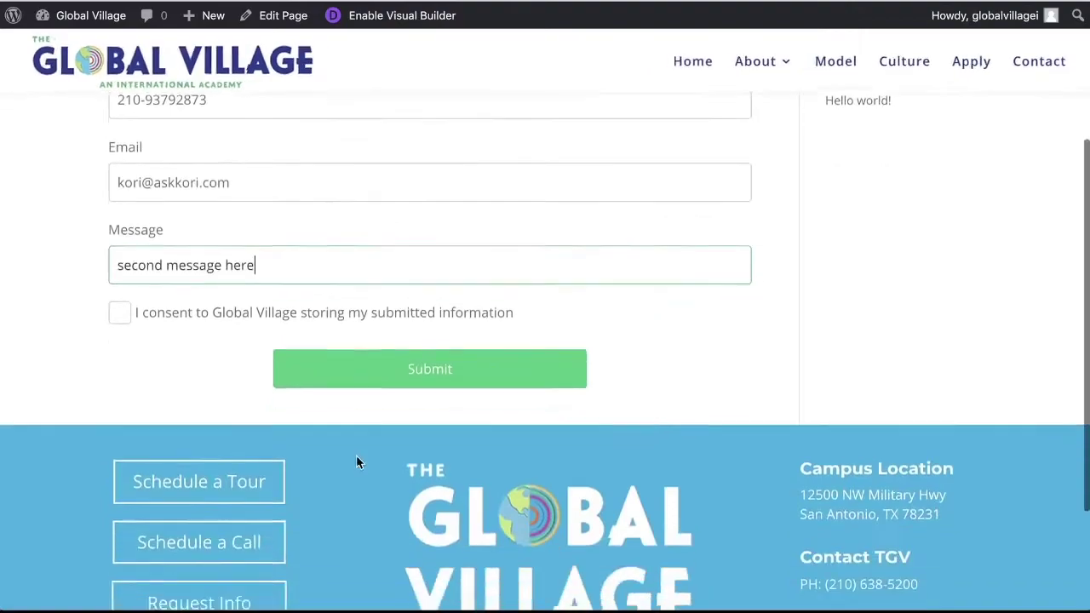
pyautogui.click(120, 287)
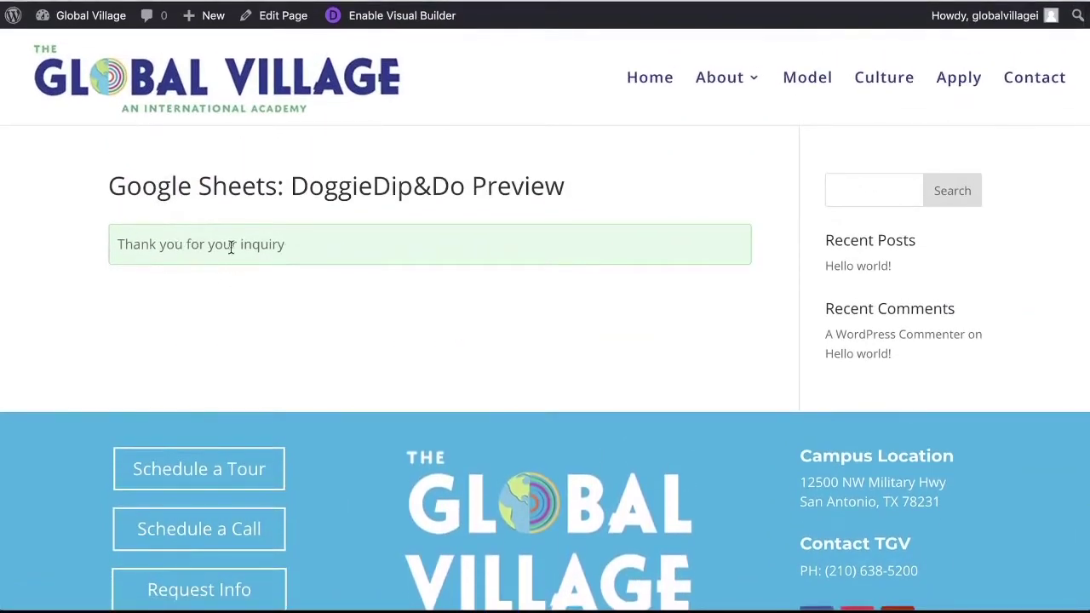
pyautogui.tripleClick(229, 245)
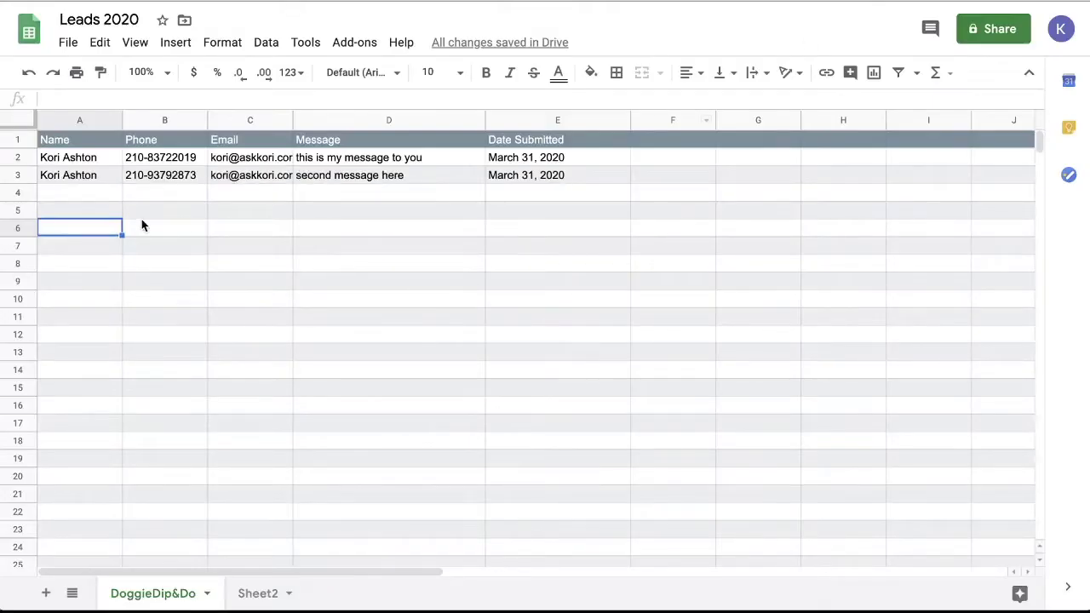
# Check the second submission's message in cell D3 of row 3
pyautogui.click(139, 214)
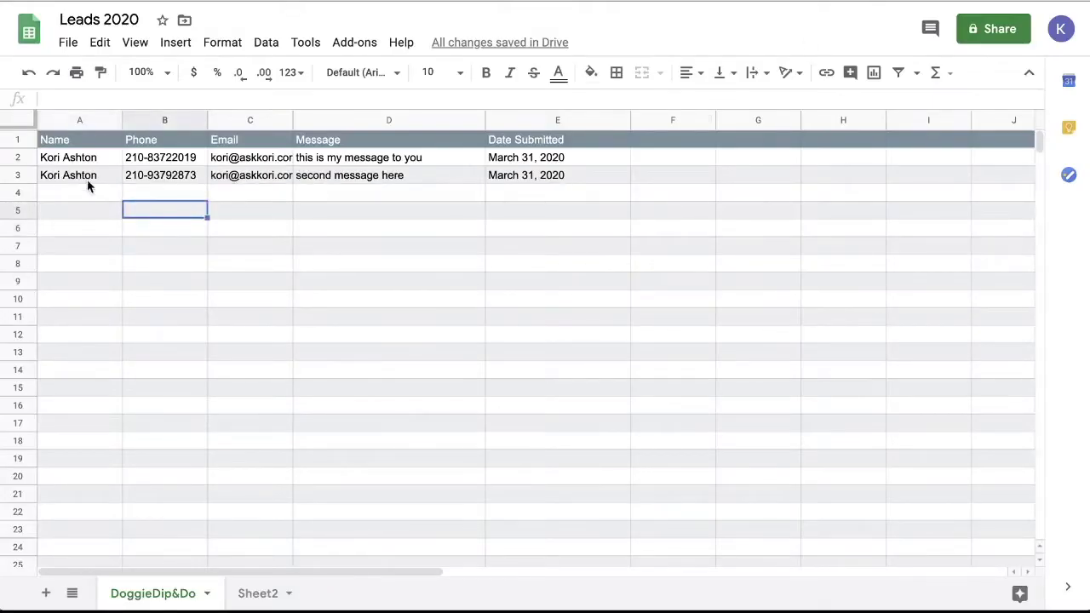
pyautogui.click(340, 177)
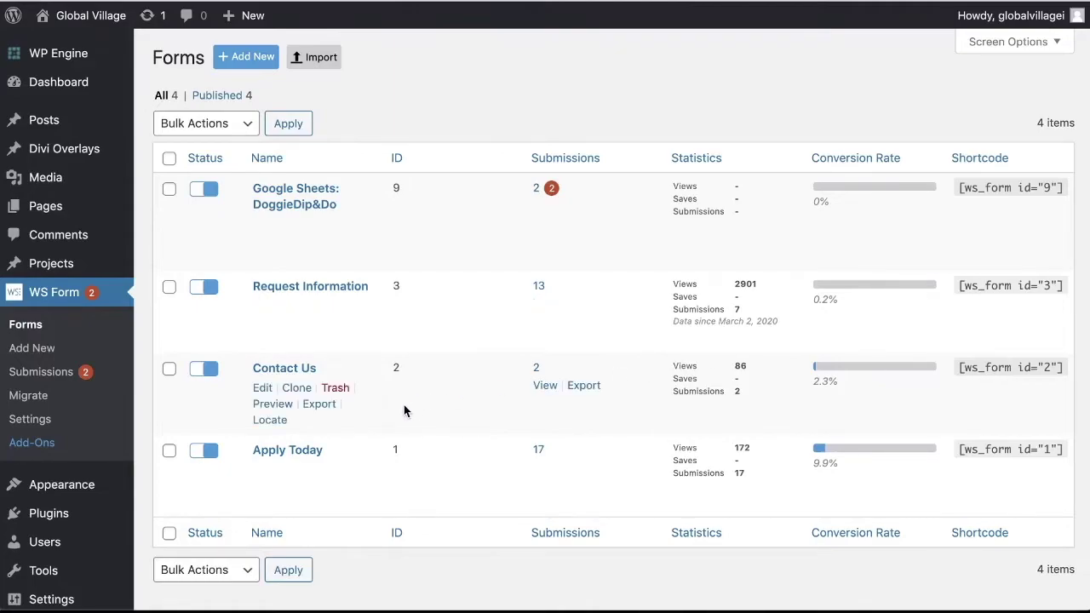
# Edit the Contact Us form from the WS Form Forms list
pyautogui.click(262, 389)
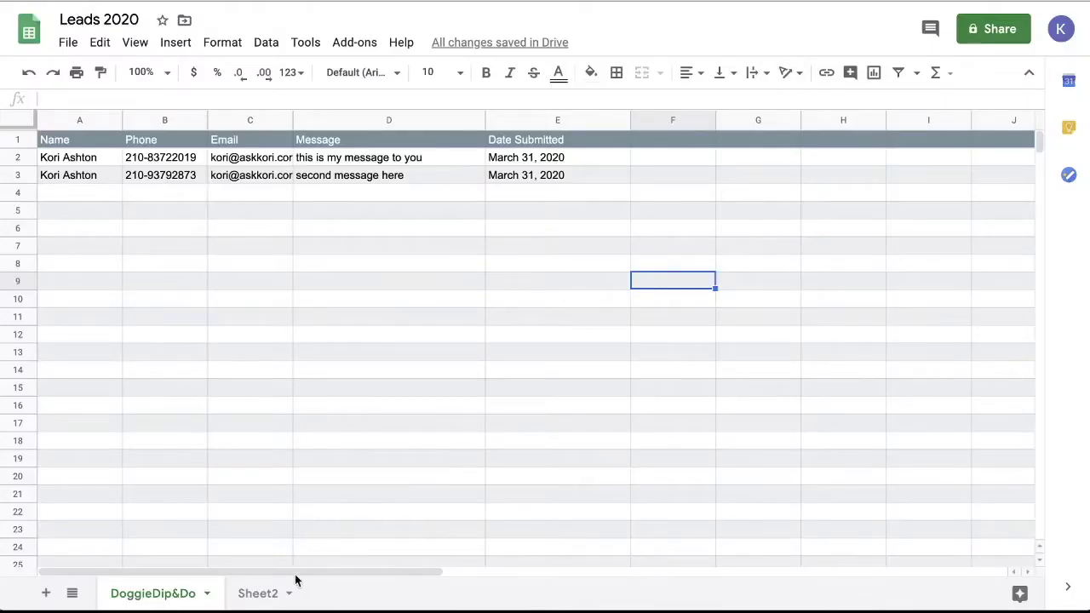
# On Sheet2, enter headers First, Last, Phone, Email, Message in A1:E1 and widen column E
pyautogui.click(260, 594)
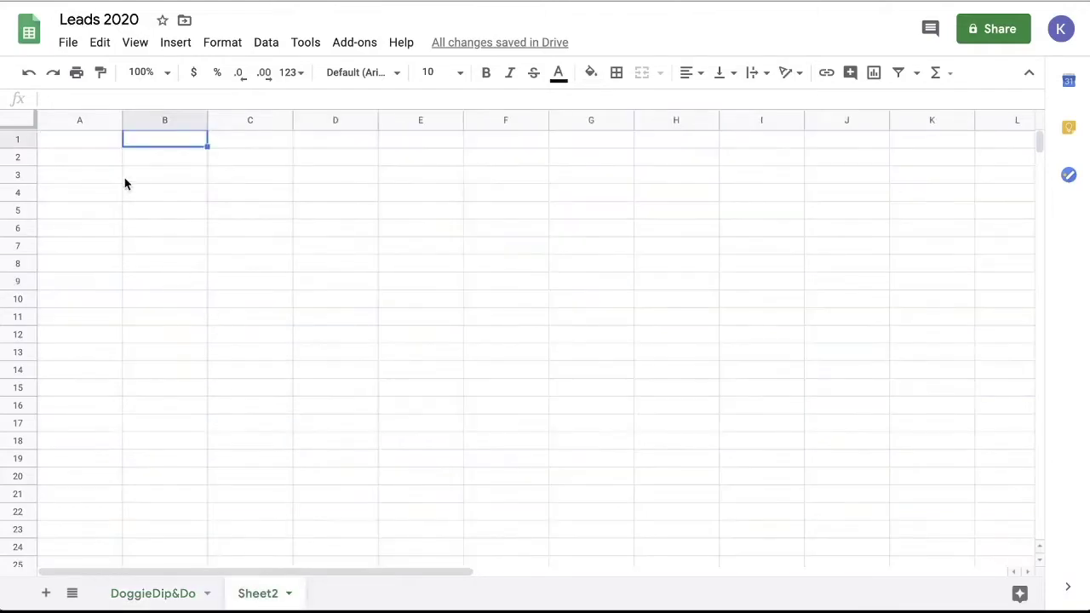
pyautogui.click(84, 146)
pyautogui.write('First')
pyautogui.press('Tab')
pyautogui.write('Last')
pyautogui.press('Tab')
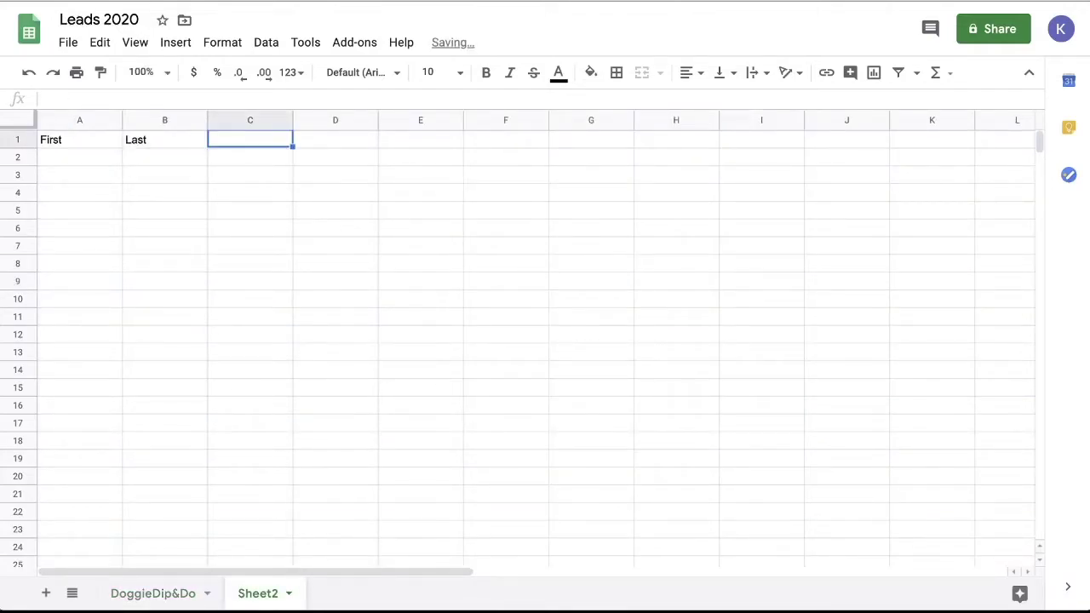
pyautogui.write('OPohn')
pyautogui.press('BackSpace')
pyautogui.press('BackSpace')
pyautogui.press('BackSpace')
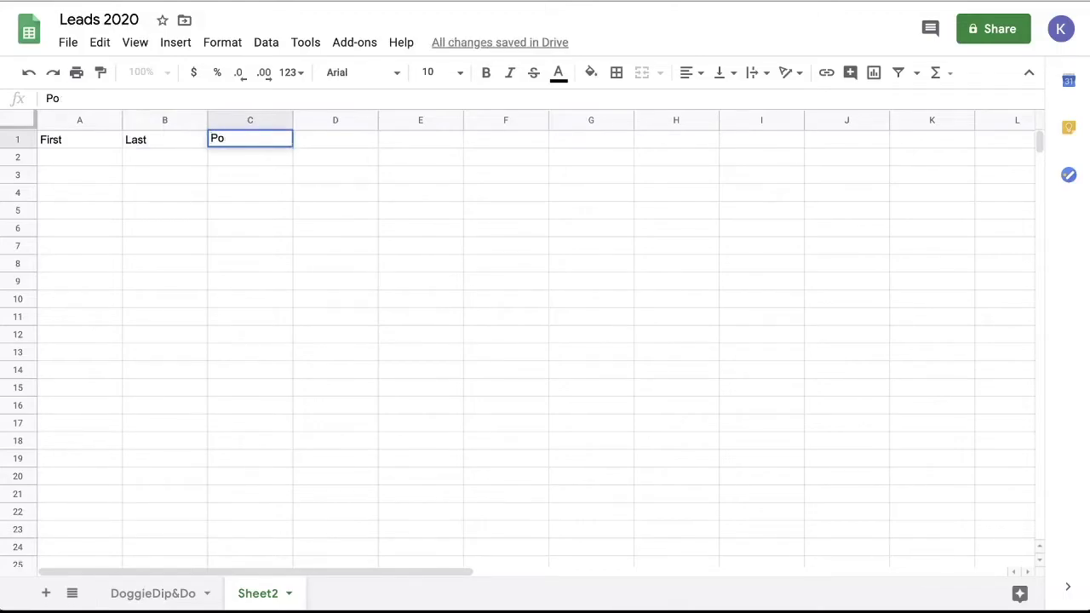
pyautogui.write('hone')
pyautogui.press('Tab')
pyautogui.write('Email')
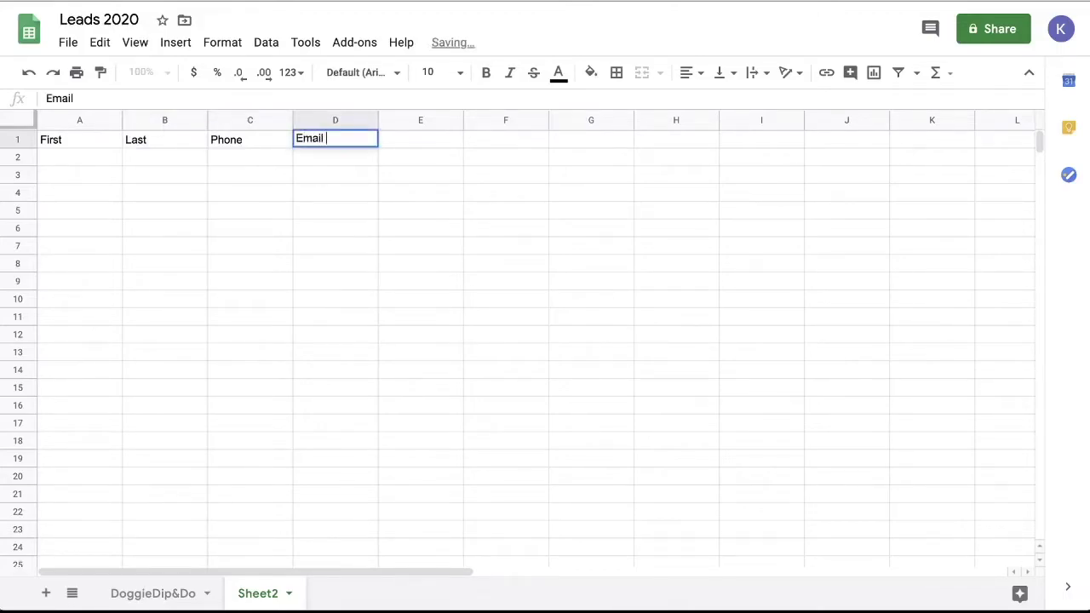
pyautogui.press('Tab')
pyautogui.write('Message')
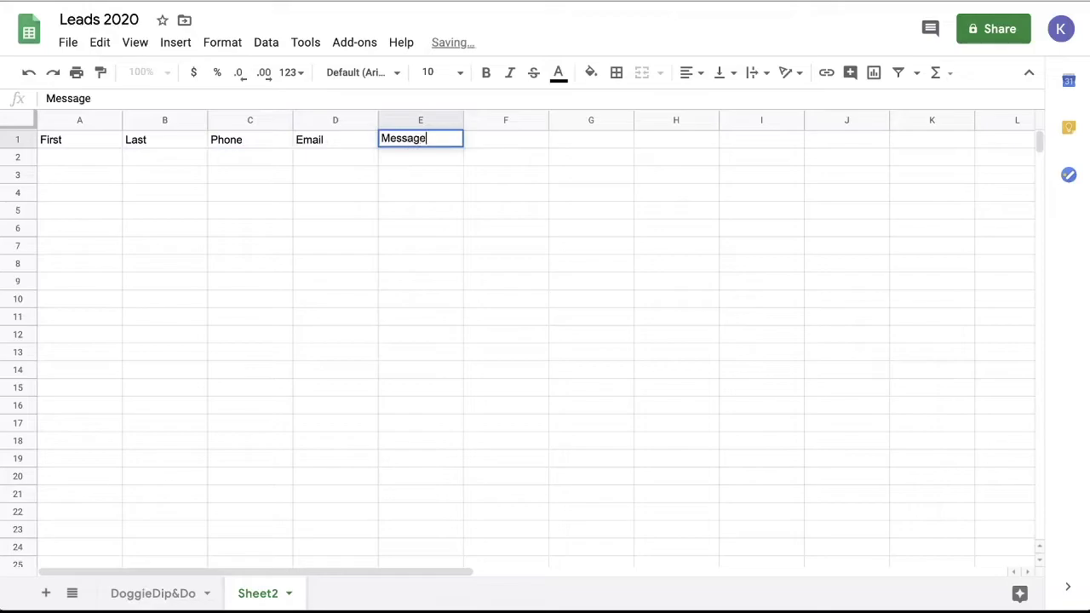
pyautogui.moveTo(463, 120); pyautogui.dragTo(575, 120)
pyautogui.click(97, 160)
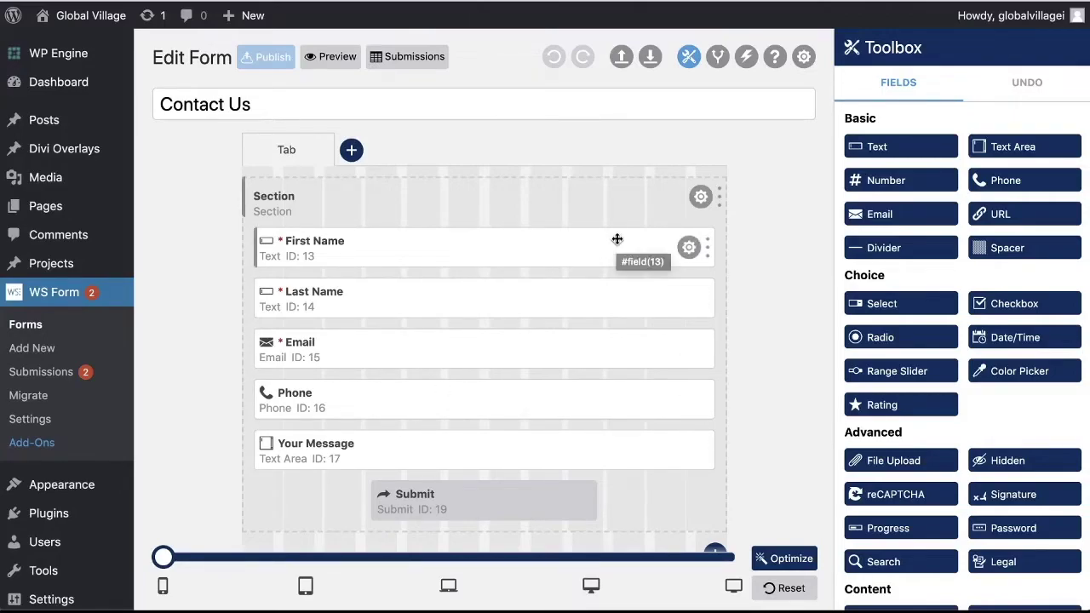
# Add a new Add to Google Sheets action to the Contact Us form's actions list
pyautogui.click(748, 64)
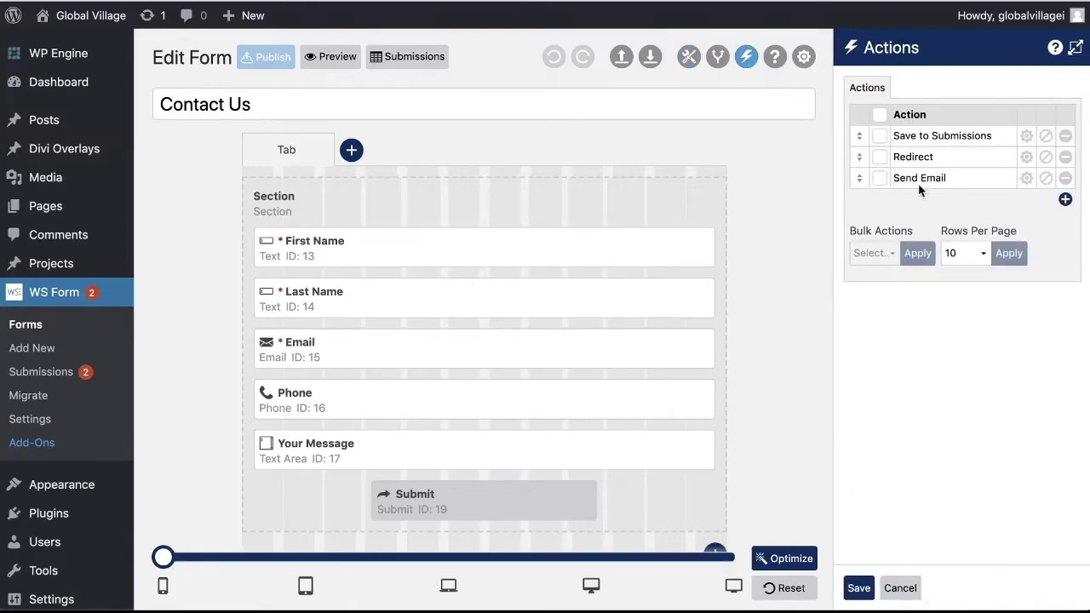
pyautogui.click(1065, 201)
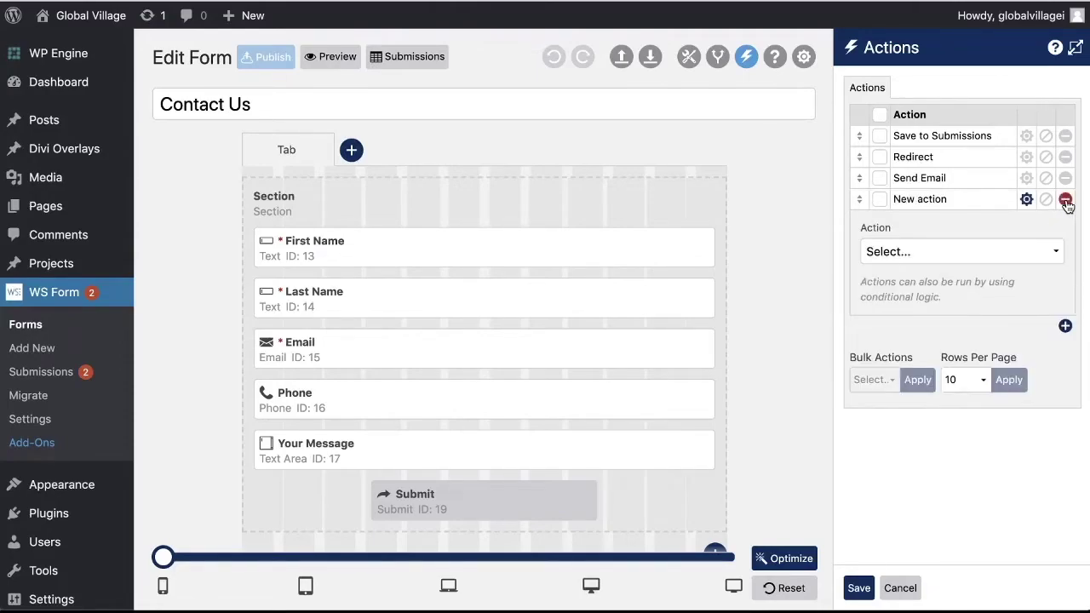
pyautogui.click(928, 251)
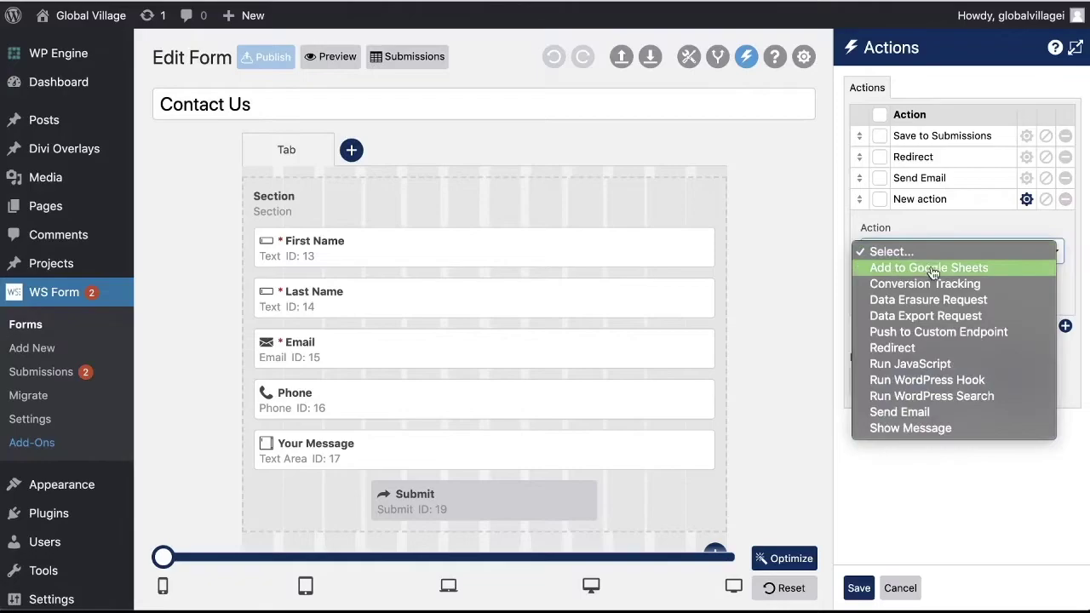
pyautogui.click(973, 269)
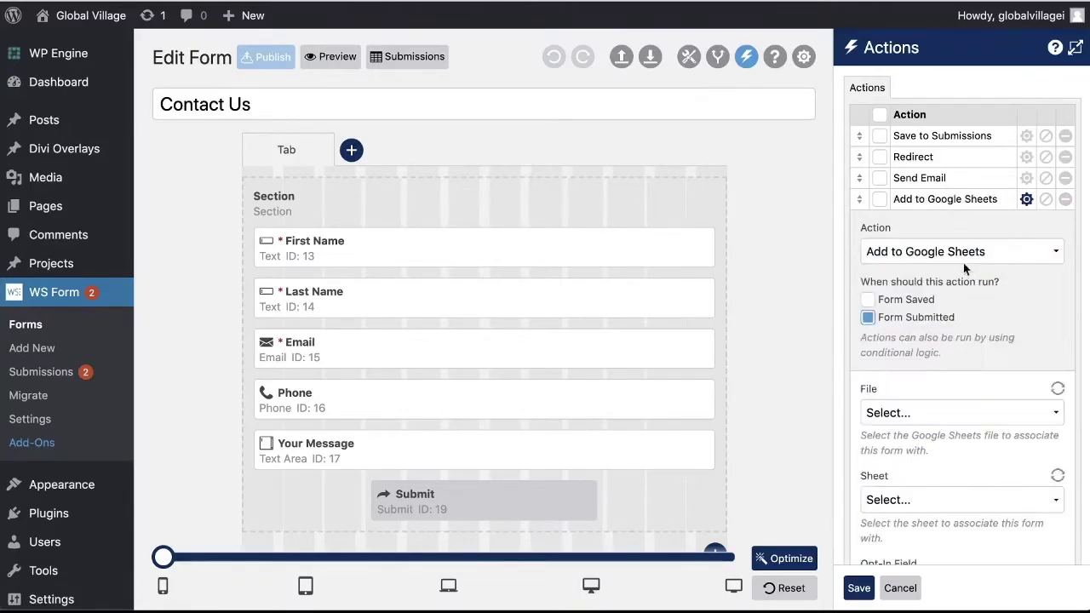
# Choose Leads 2020 as the action's file, refresh its sheets, and select Sheet2
pyautogui.scroll(-3, 954, 319)
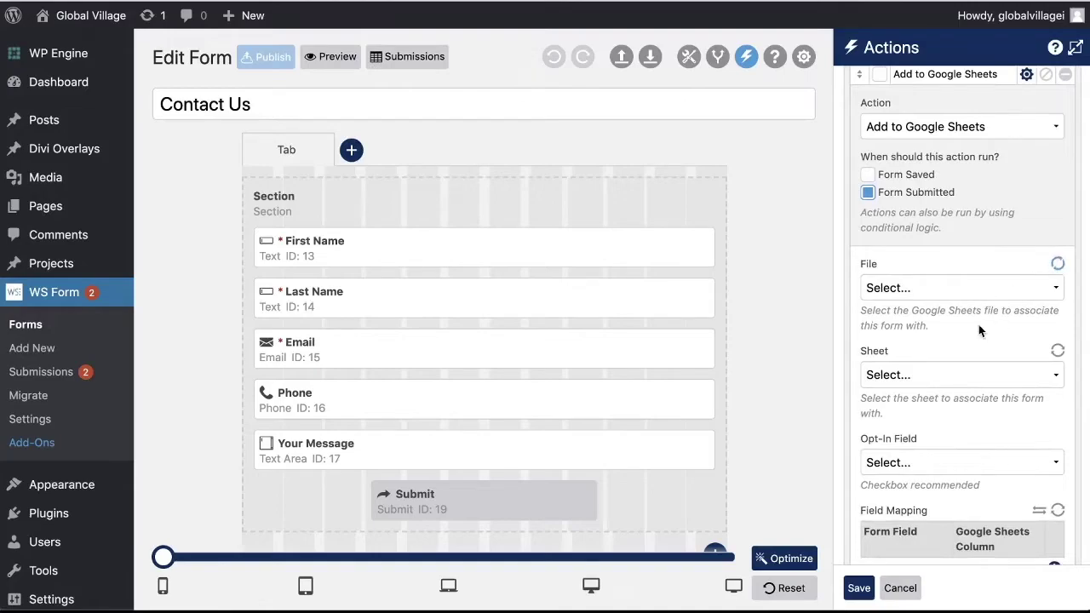
pyautogui.click(956, 292)
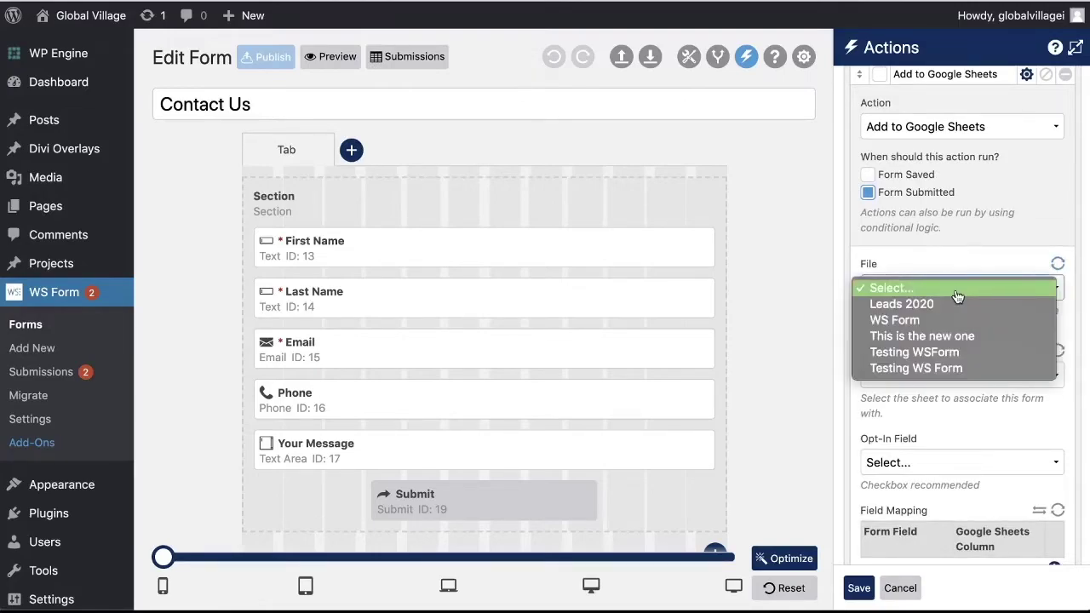
pyautogui.click(949, 304)
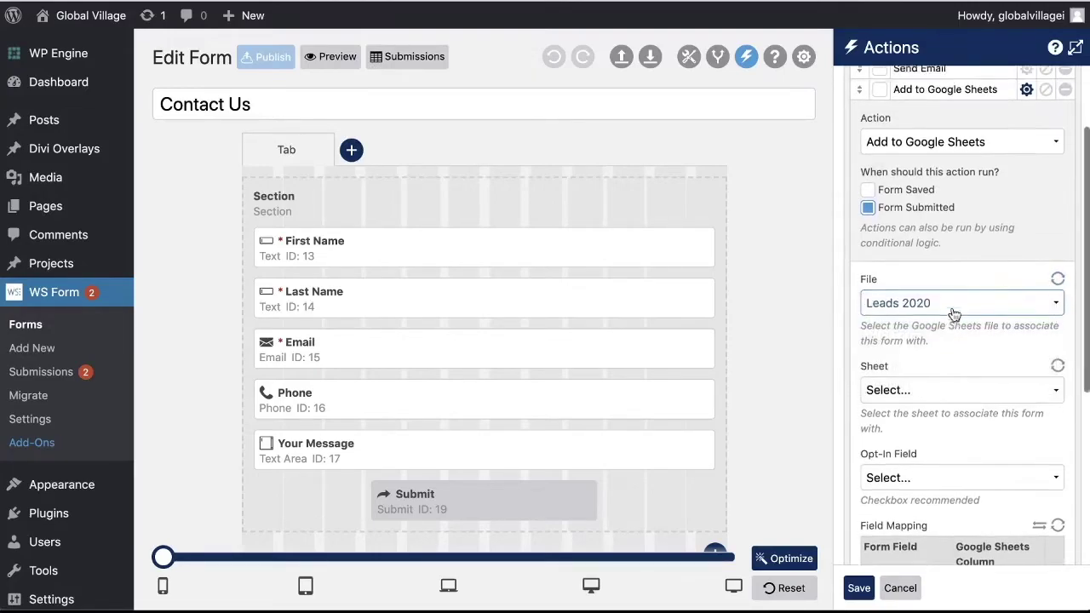
pyautogui.scroll(-2, 951, 312)
pyautogui.click(1057, 280)
pyautogui.click(947, 314)
pyautogui.click(946, 321)
pyautogui.click(940, 307)
pyautogui.click(946, 322)
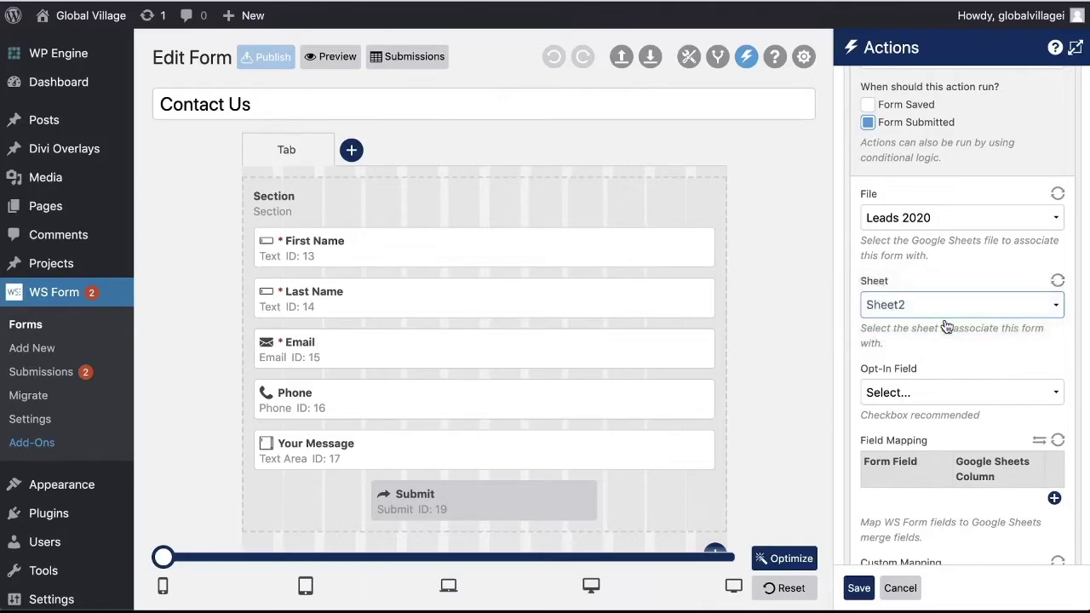
pyautogui.scroll(-2, 949, 328)
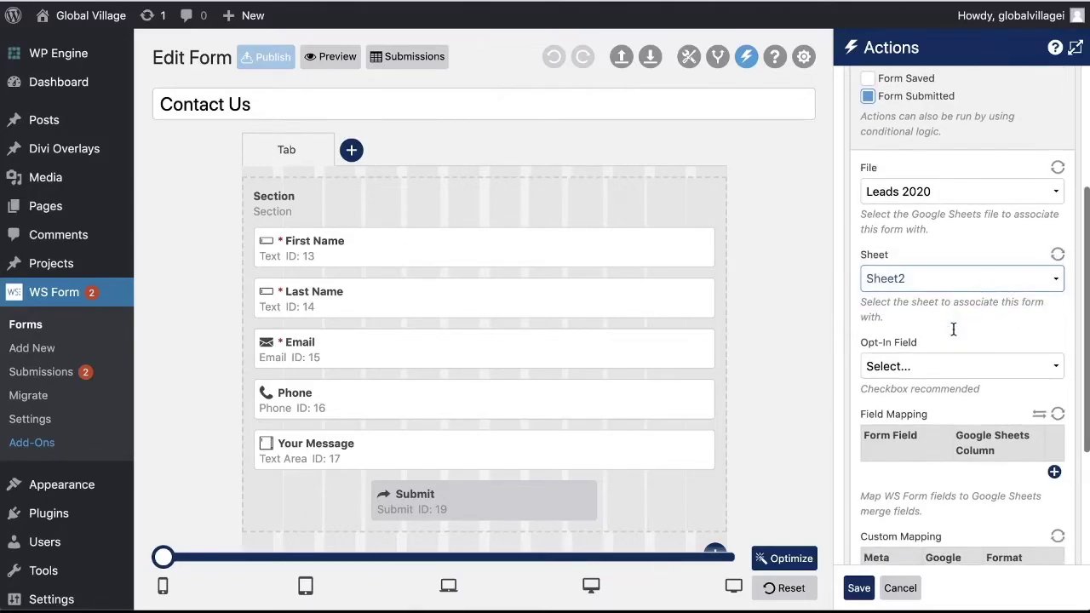
pyautogui.scroll(-5, 953, 330)
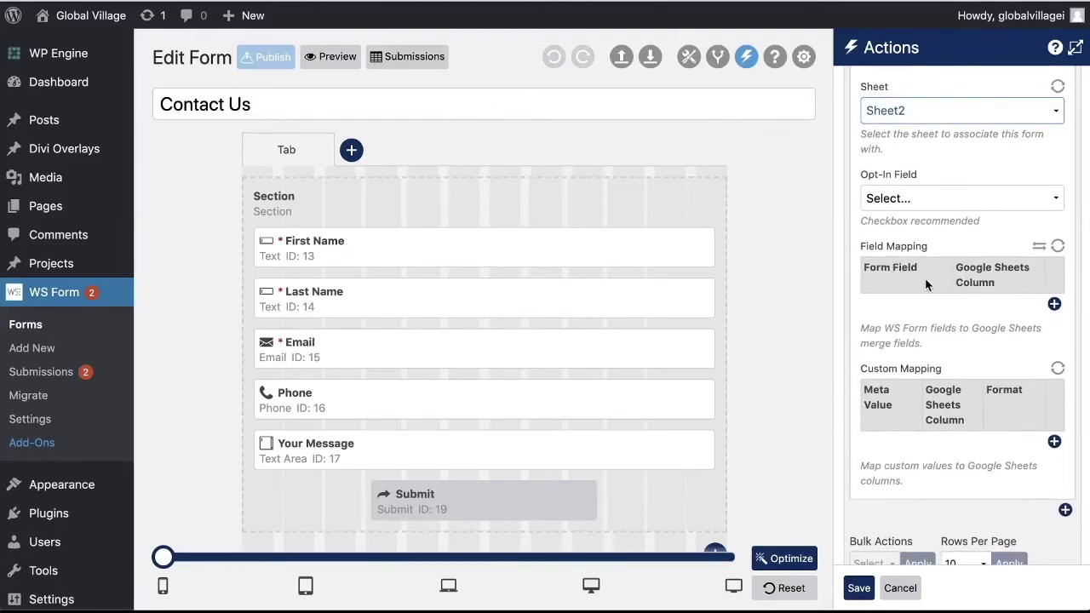
# Reload the Sheet2 columns and map First Name to First and Last Name to Last
pyautogui.click(1057, 246)
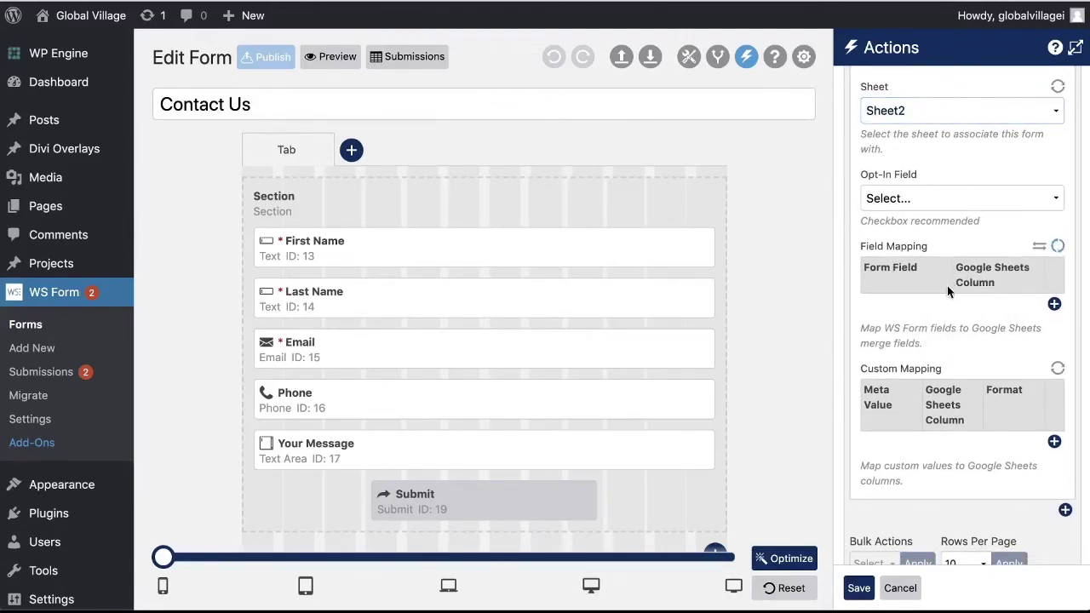
pyautogui.click(1054, 304)
pyautogui.click(894, 305)
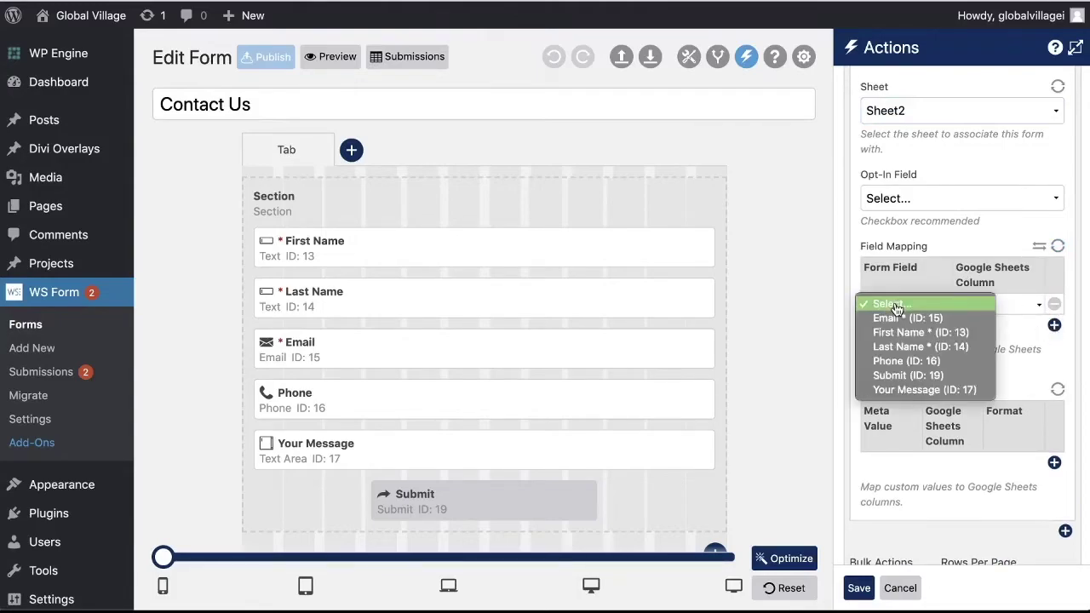
pyautogui.click(909, 332)
pyautogui.click(979, 304)
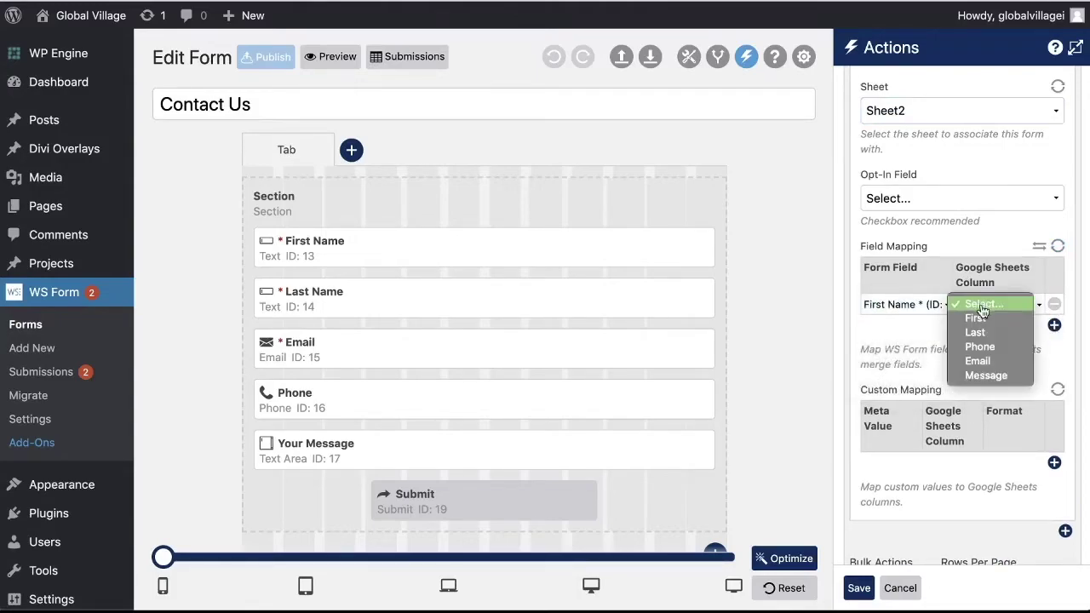
pyautogui.click(979, 317)
pyautogui.click(1054, 327)
pyautogui.click(894, 325)
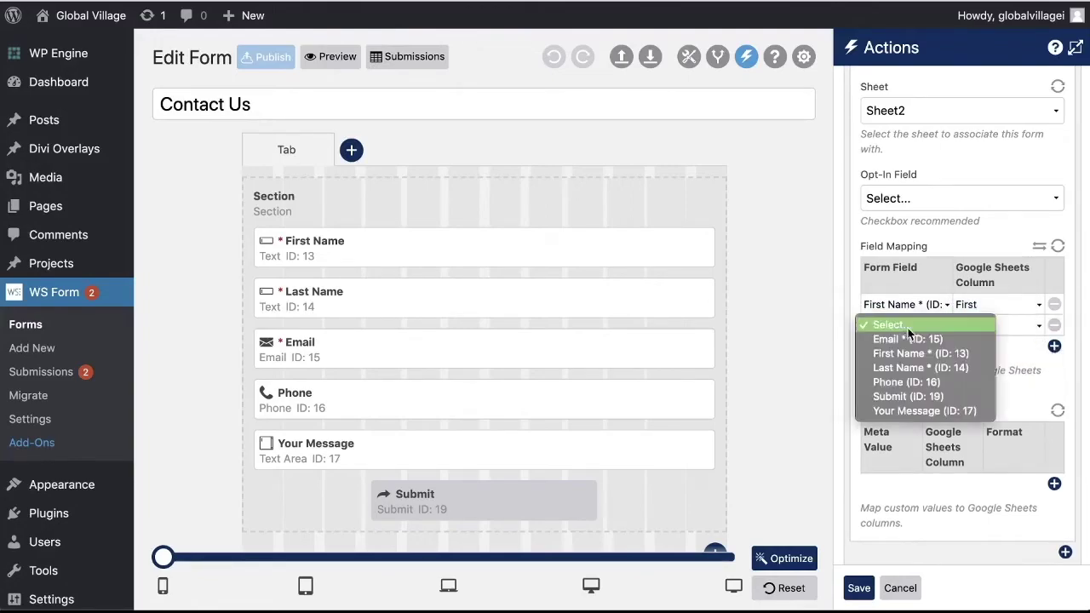
pyautogui.click(918, 368)
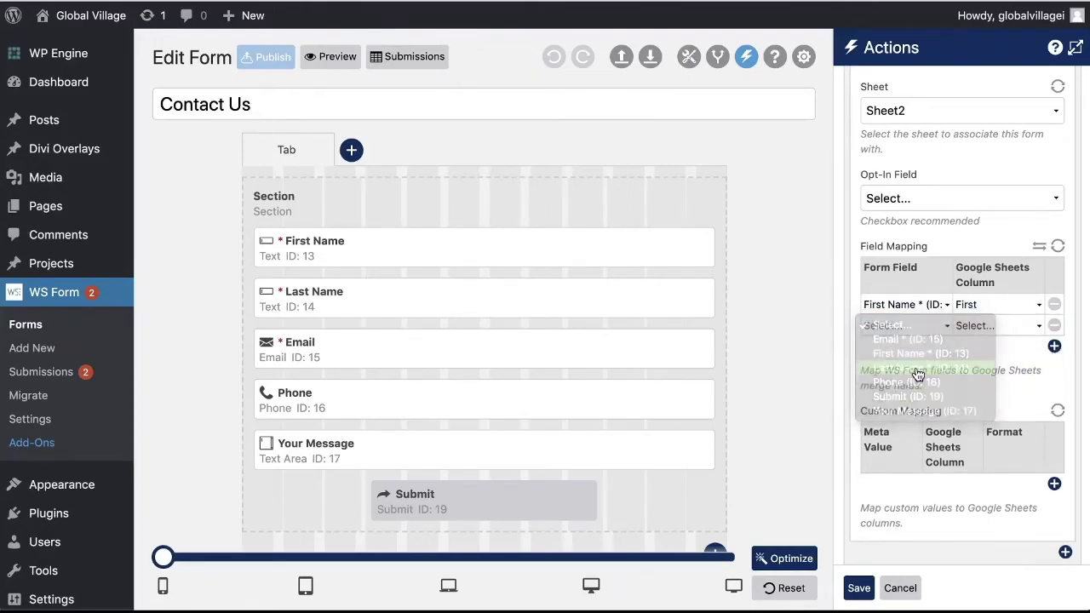
pyautogui.click(987, 327)
pyautogui.click(976, 353)
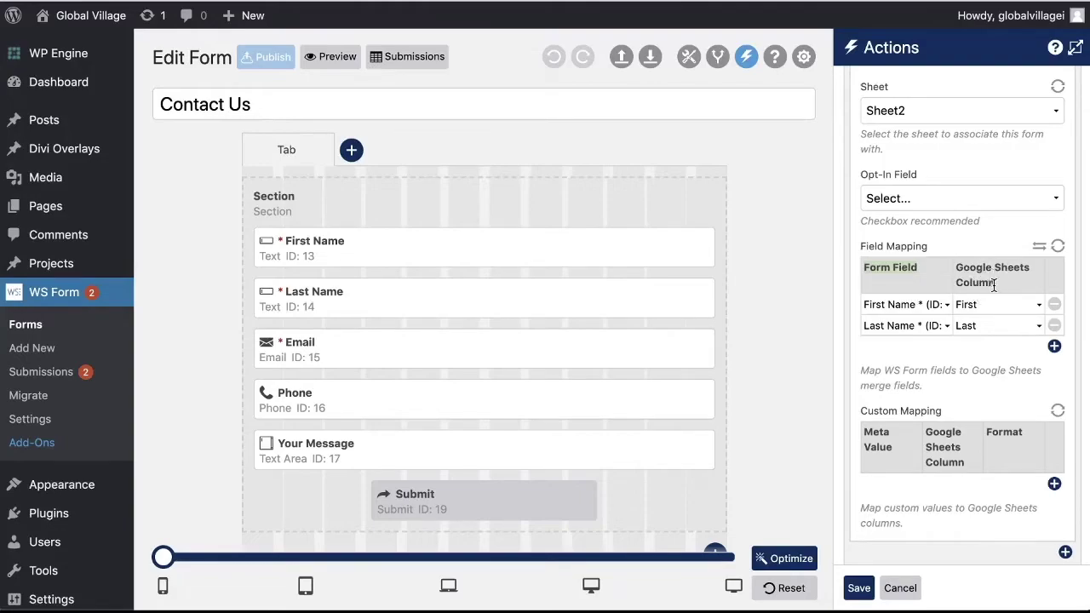
# Map Phone, Email and Your Message to the Phone, Email and Message columns
pyautogui.click(1054, 346)
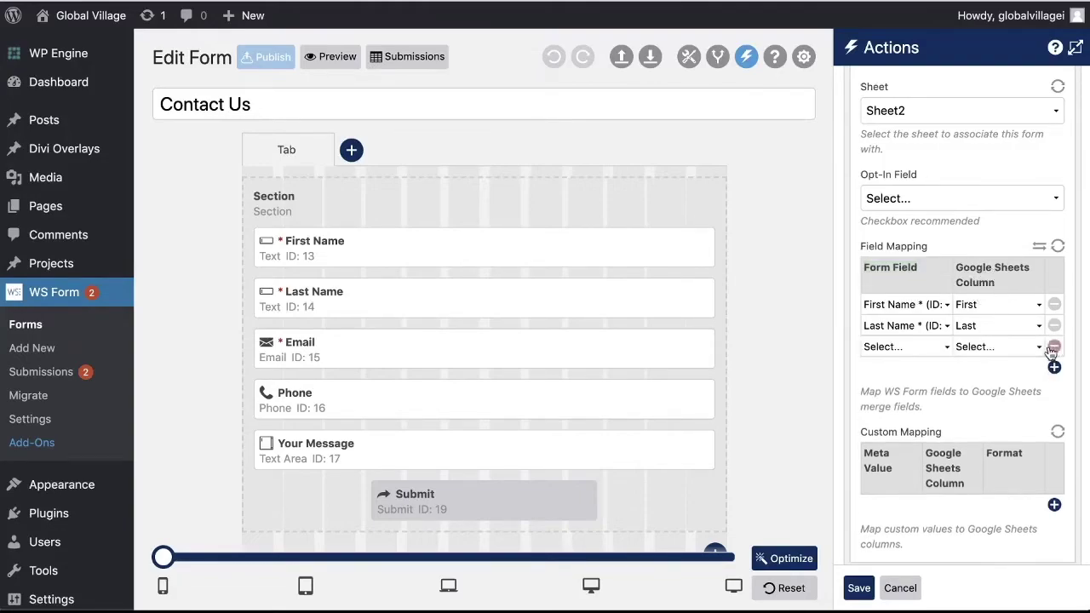
pyautogui.click(943, 351)
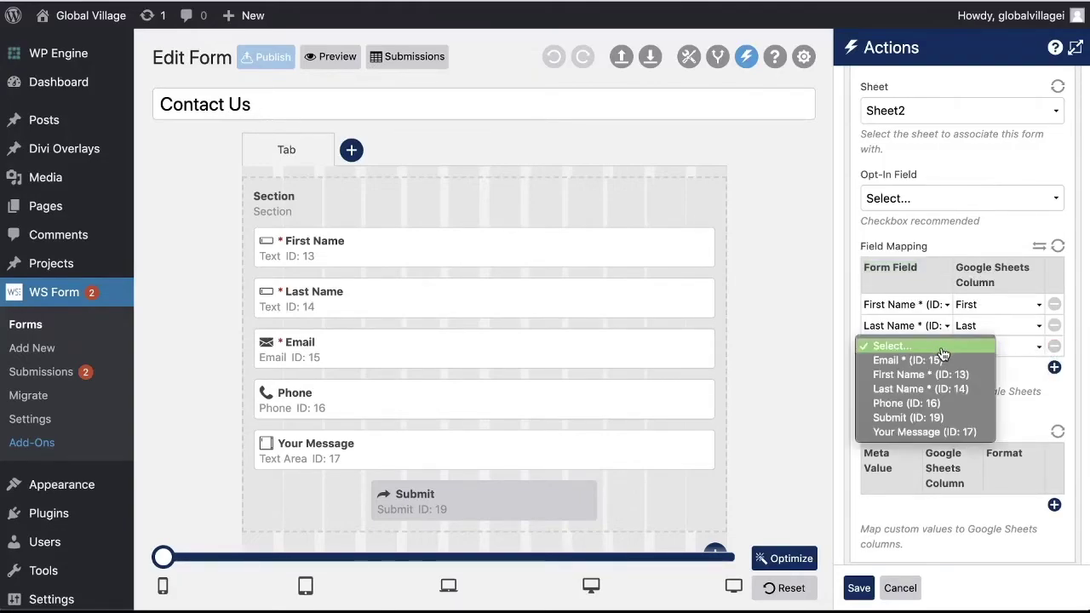
pyautogui.click(937, 403)
pyautogui.click(990, 349)
pyautogui.click(1000, 392)
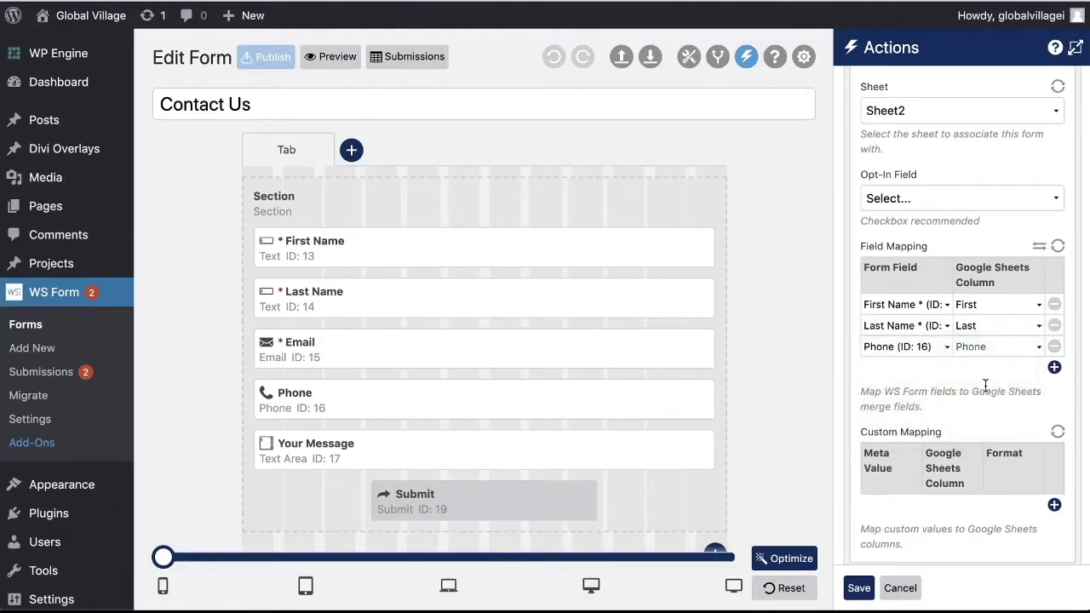
pyautogui.click(1054, 367)
pyautogui.click(898, 370)
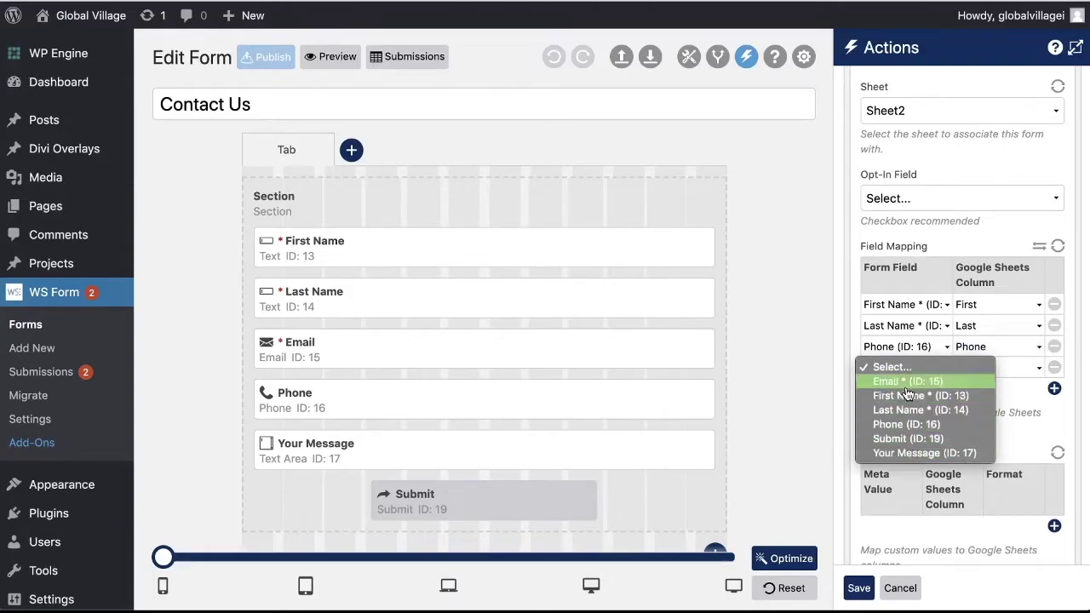
pyautogui.click(907, 381)
pyautogui.click(992, 368)
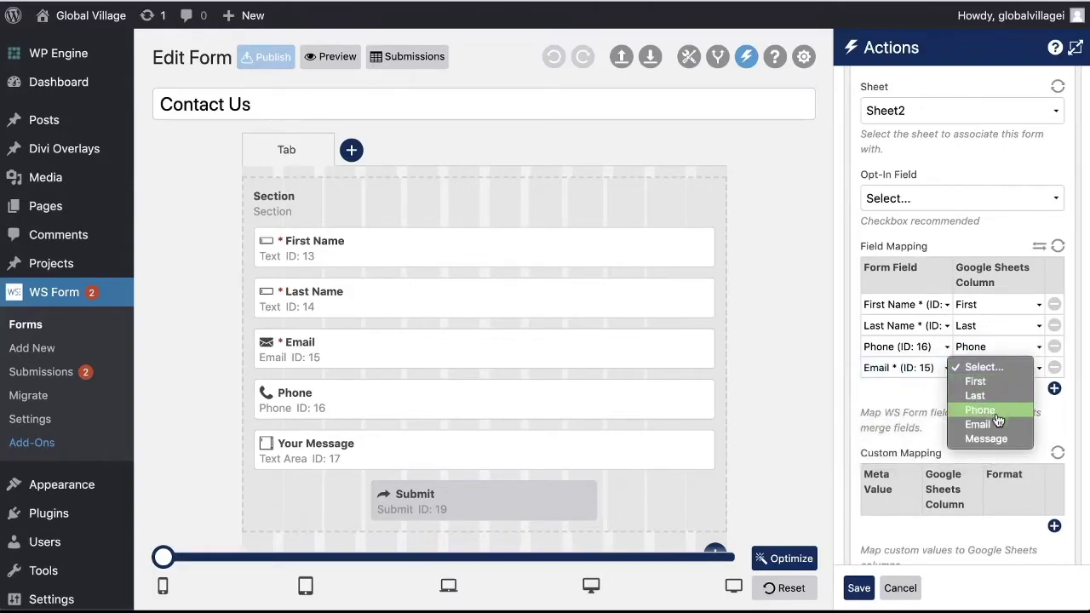
pyautogui.click(979, 424)
pyautogui.click(1054, 388)
pyautogui.click(894, 390)
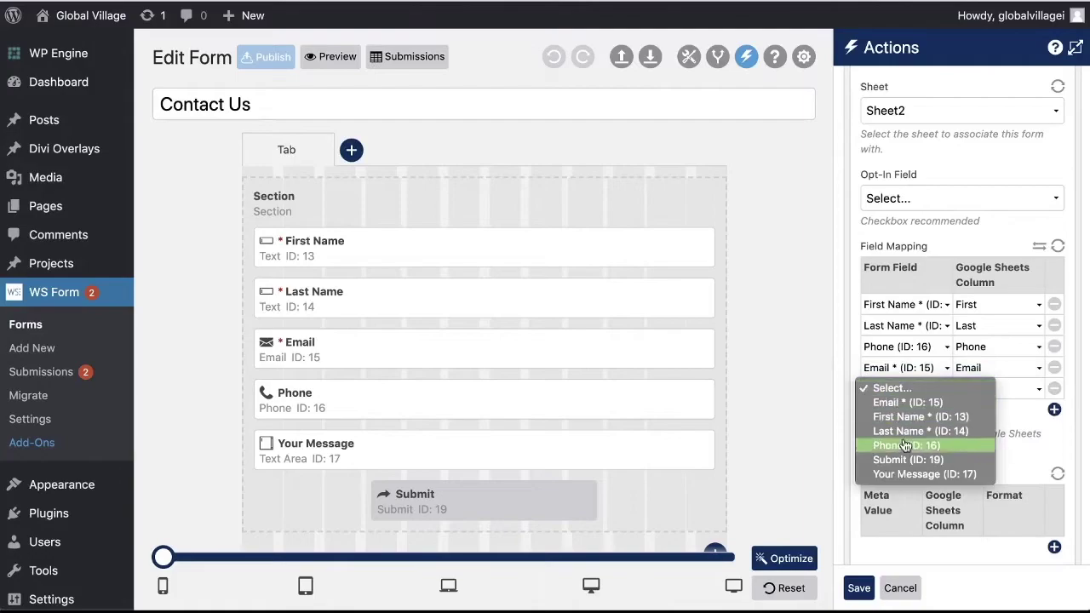
pyautogui.click(907, 471)
pyautogui.click(987, 390)
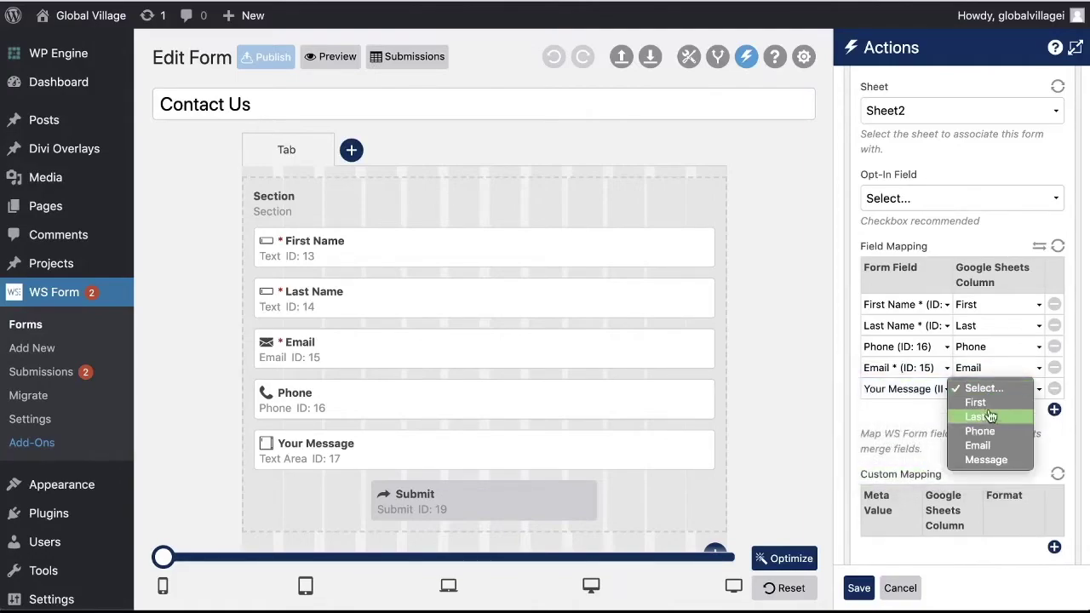
pyautogui.click(986, 460)
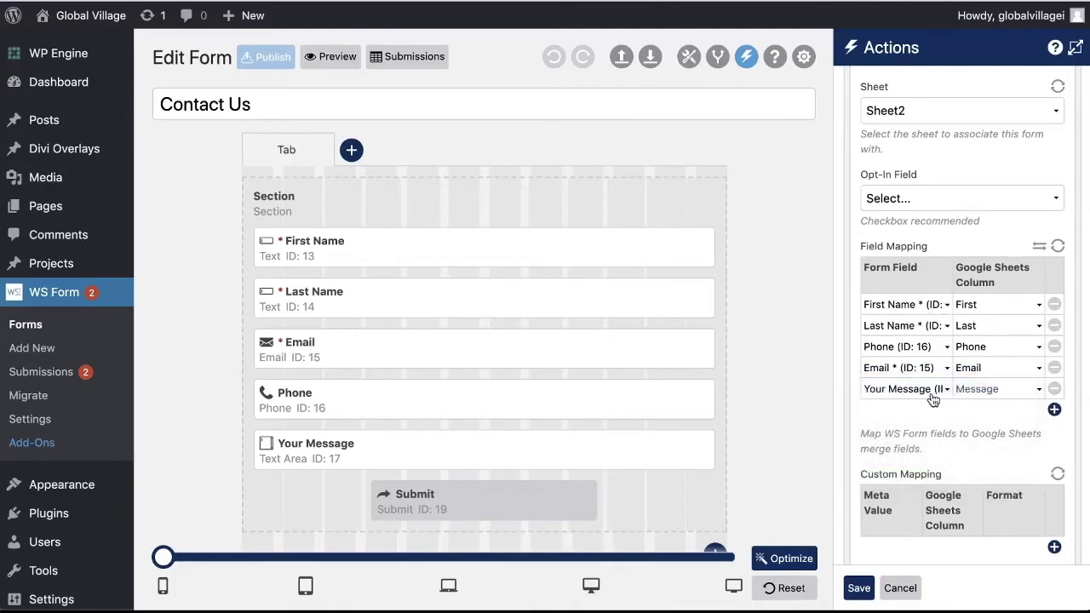
# Save the Google Sheets action settings and publish the Contact Us form
pyautogui.scroll(-3, 928, 405)
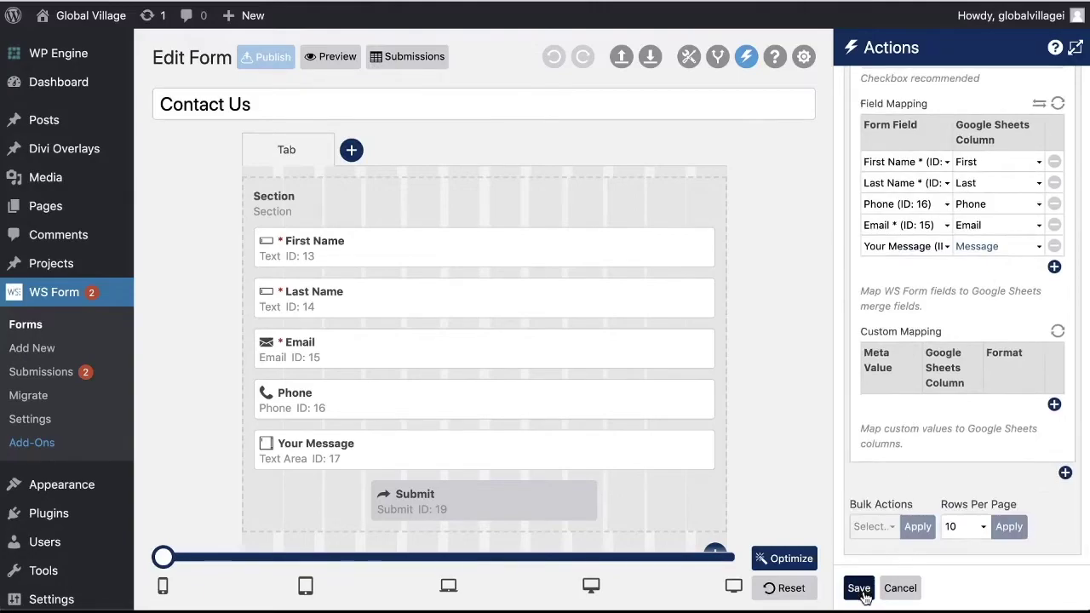
pyautogui.click(859, 587)
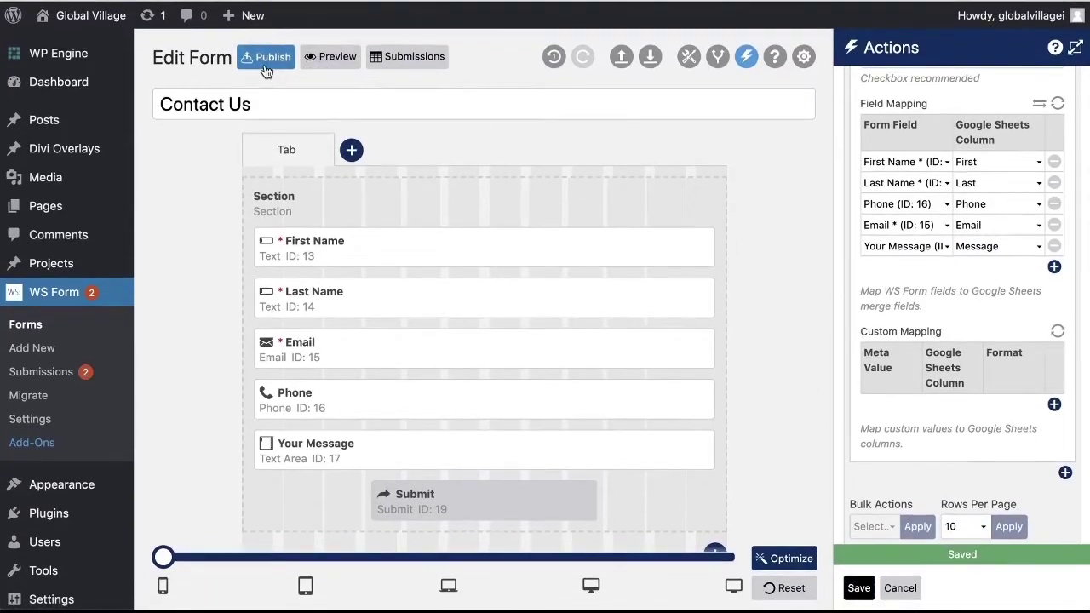
pyautogui.click(266, 71)
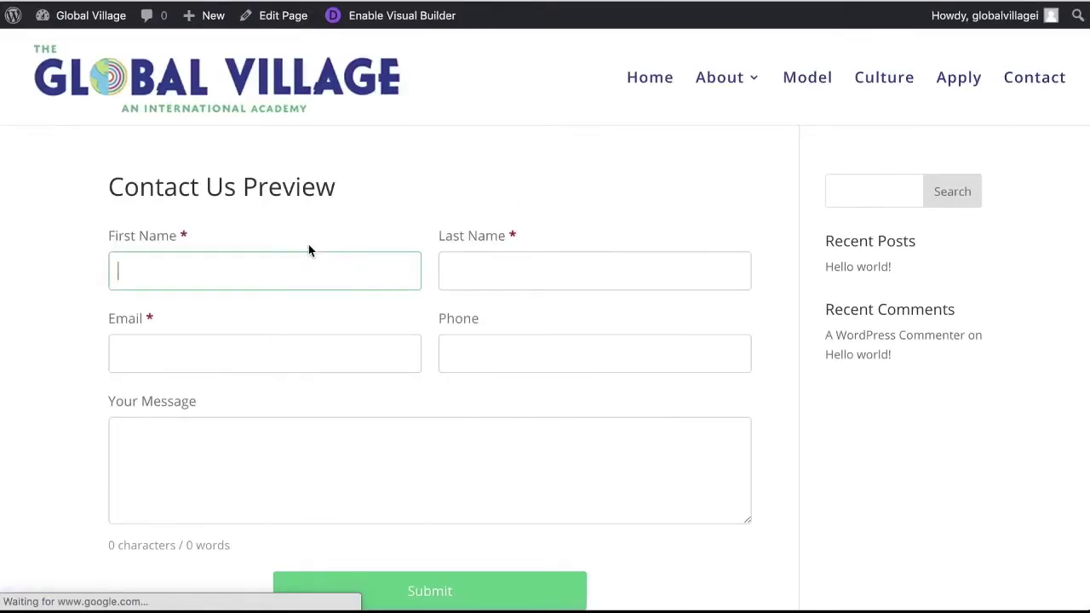
# Fill in the test entrant's first name and e-mail address on the preview form
pyautogui.write('Kori')
pyautogui.press('Tab')
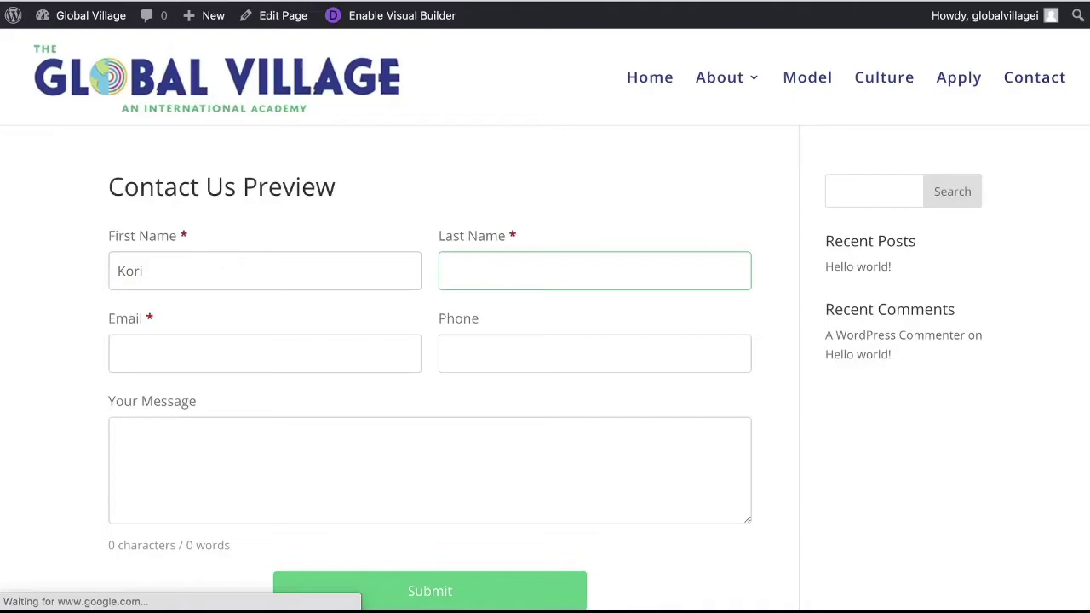
pyautogui.press('Tab')
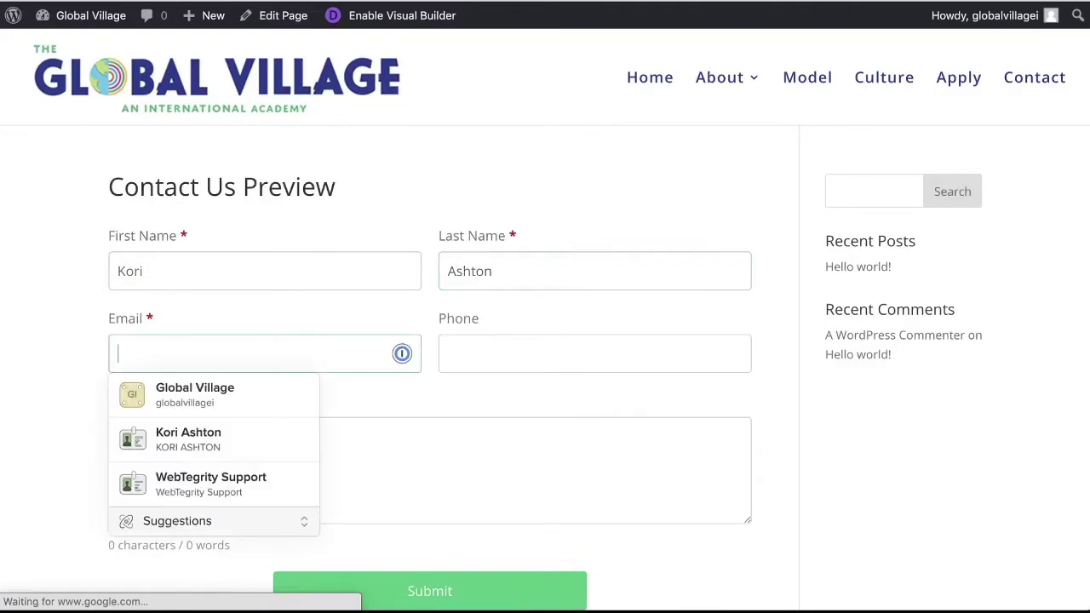
pyautogui.press('Tab')
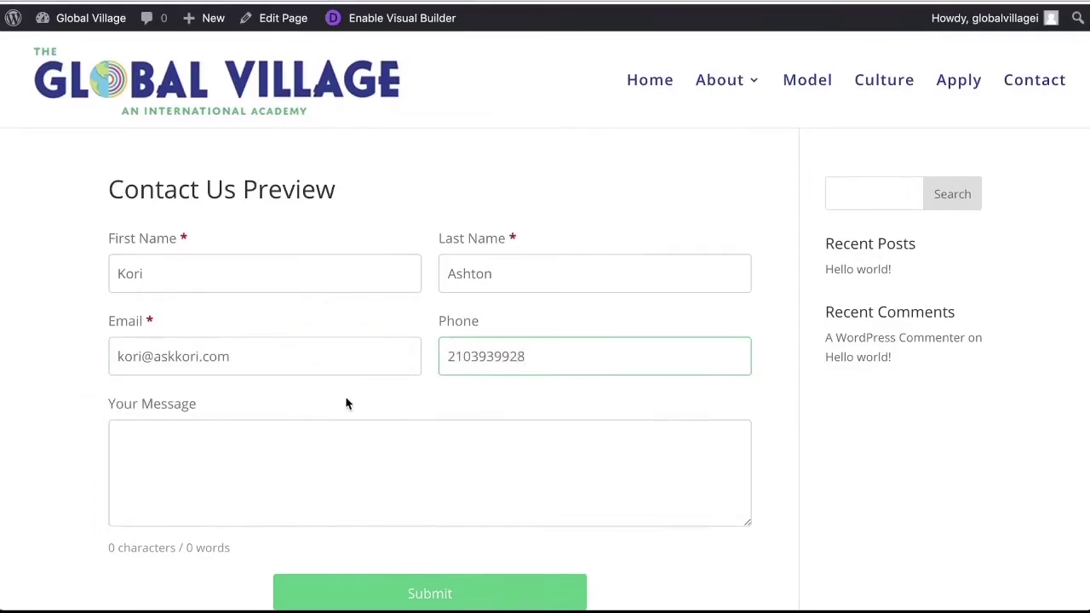
# Enter the message 'Testing over into the second sheet' and submit the form
pyautogui.click(350, 445)
pyautogui.write('Testhing')
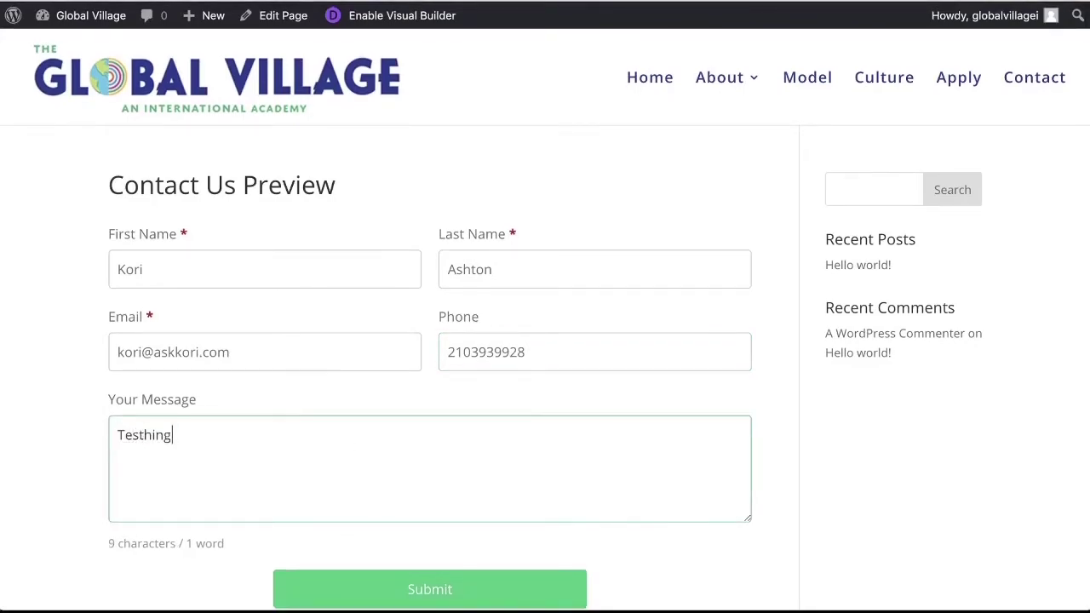
pyautogui.press('BackSpace')
pyautogui.write('ing over intot he second sheet')
pyautogui.scroll(-5, 396, 482)
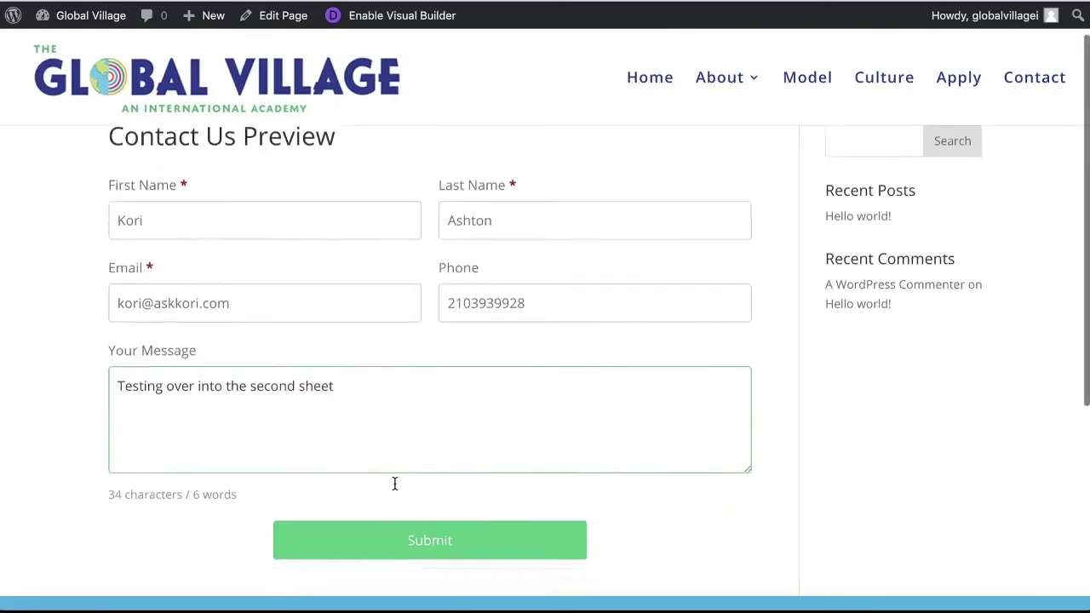
pyautogui.click(413, 221)
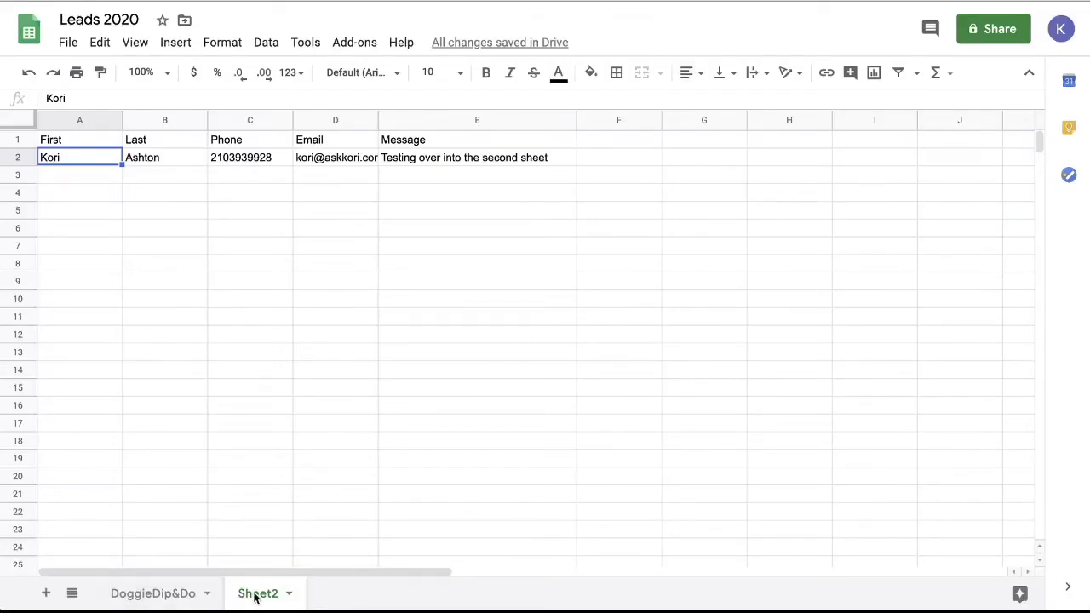
# Check the test row's message in E2, compare with DoggieDip&Do, and finish on Sheet2
pyautogui.click(85, 174)
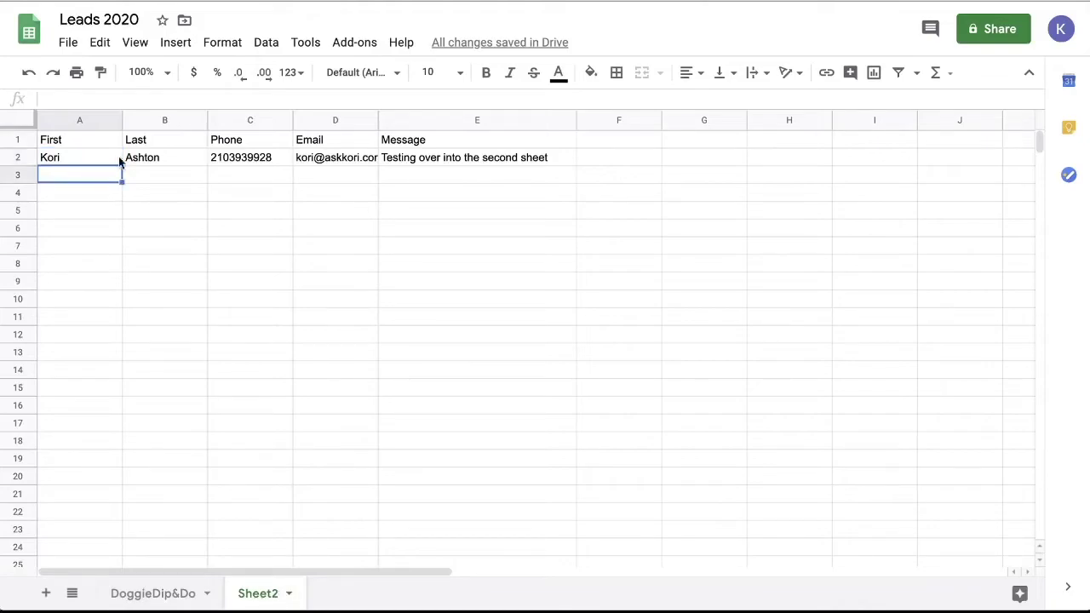
pyautogui.click(430, 160)
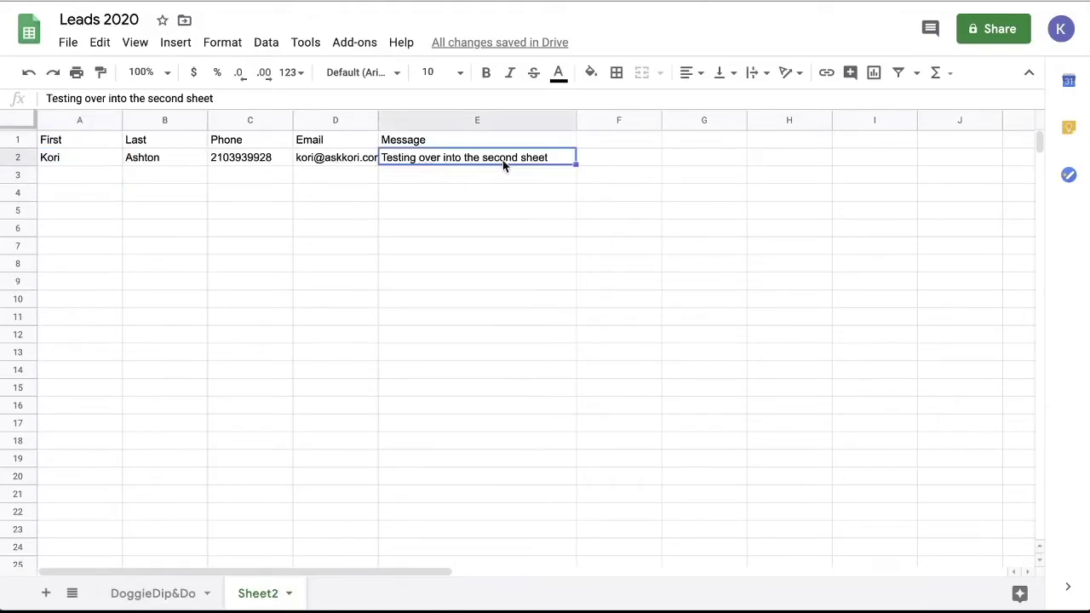
pyautogui.click(146, 596)
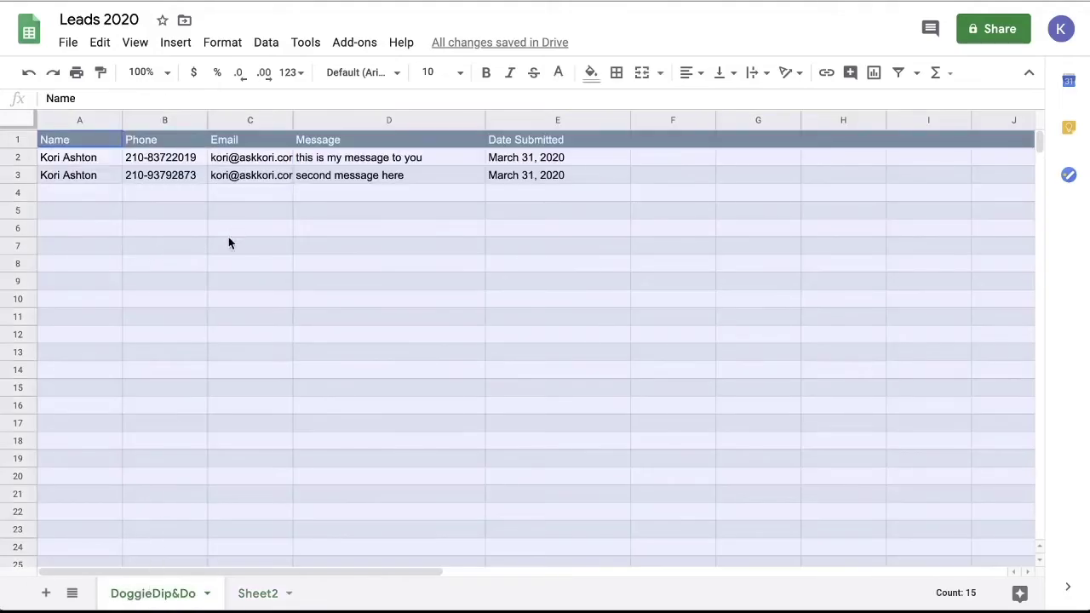
pyautogui.click(226, 260)
pyautogui.click(257, 588)
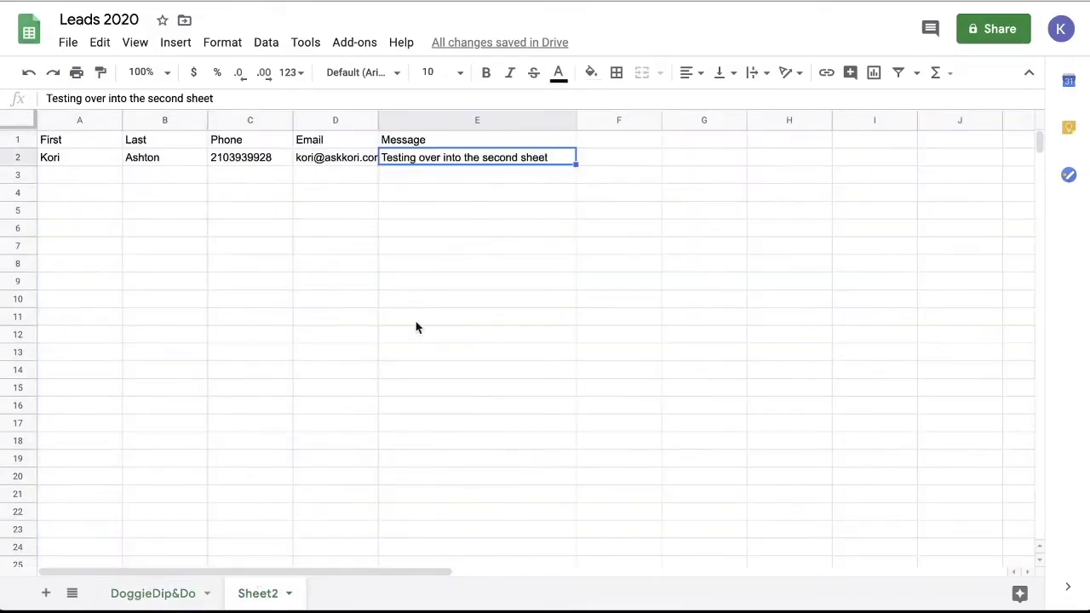
pyautogui.click(154, 593)
pyautogui.click(247, 426)
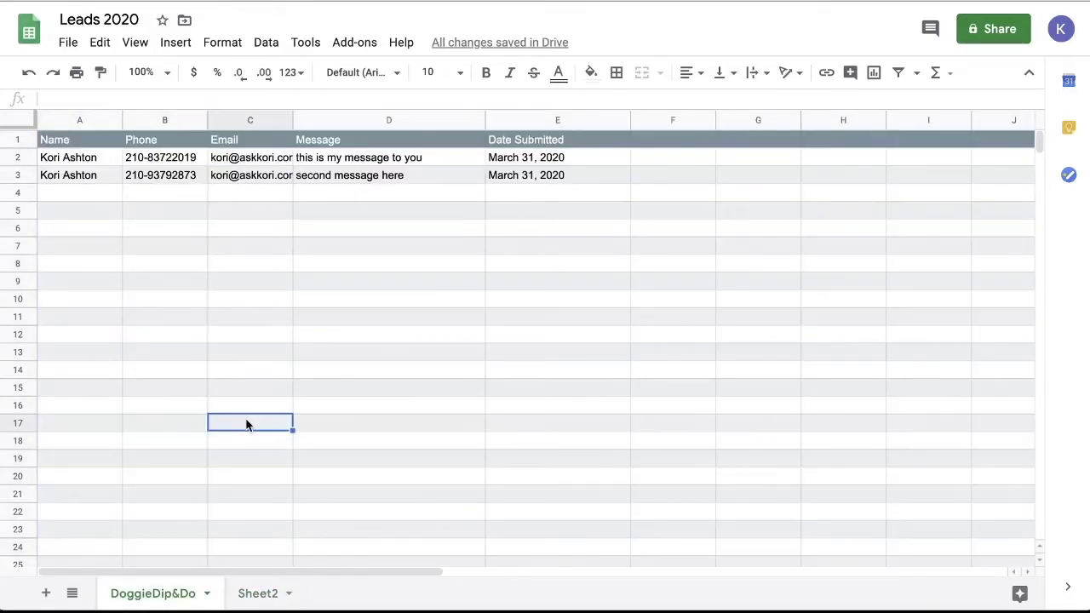
pyautogui.click(259, 593)
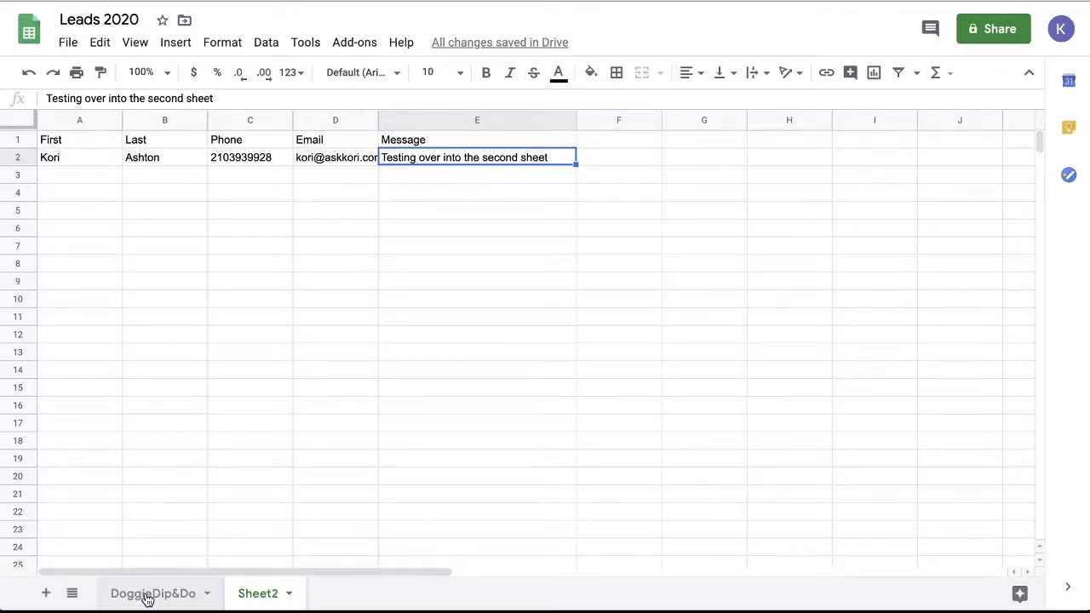
pyautogui.click(146, 596)
pyautogui.click(213, 281)
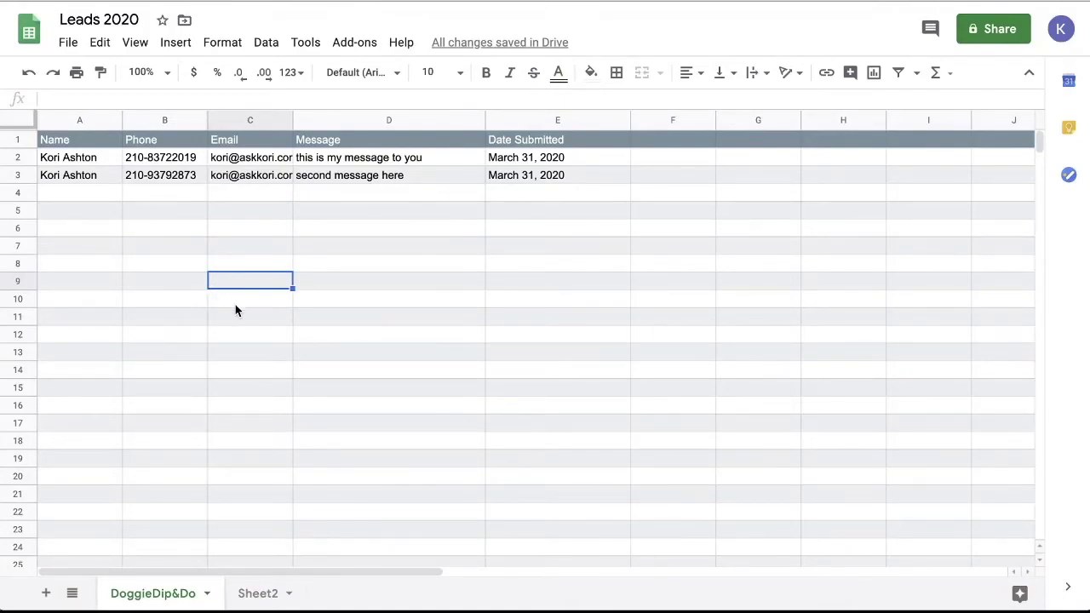
pyautogui.click(242, 596)
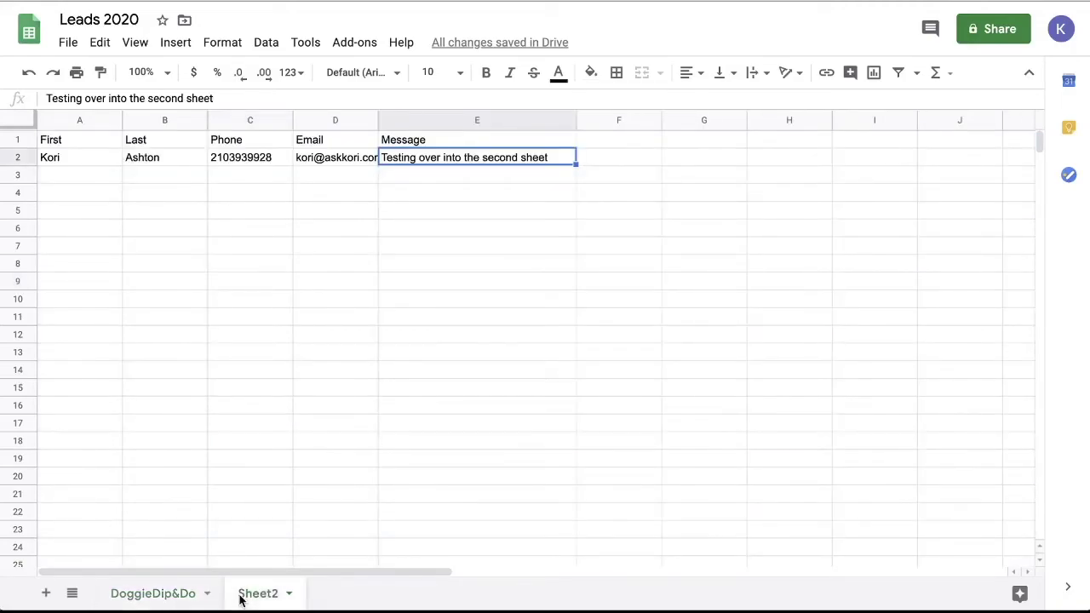